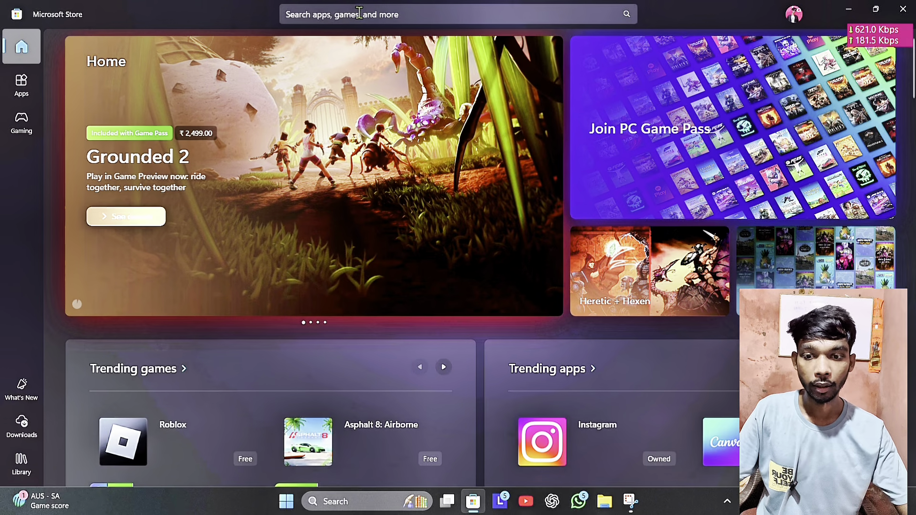
Step: Search the Microsoft Store for "vantage", view the Lenovo Vantage app page, and close the store
{"action": "left_click", "coordinate": [358, 13]}
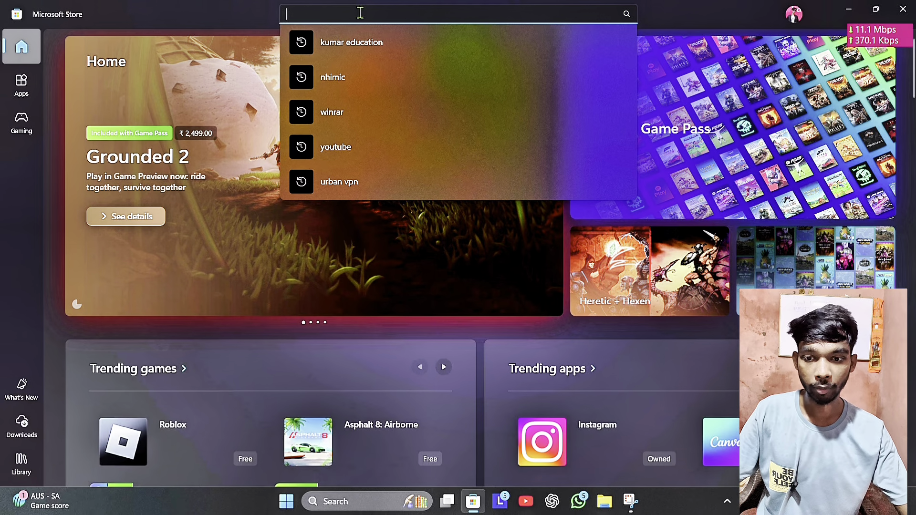
{"action": "type", "text": "vantage"}
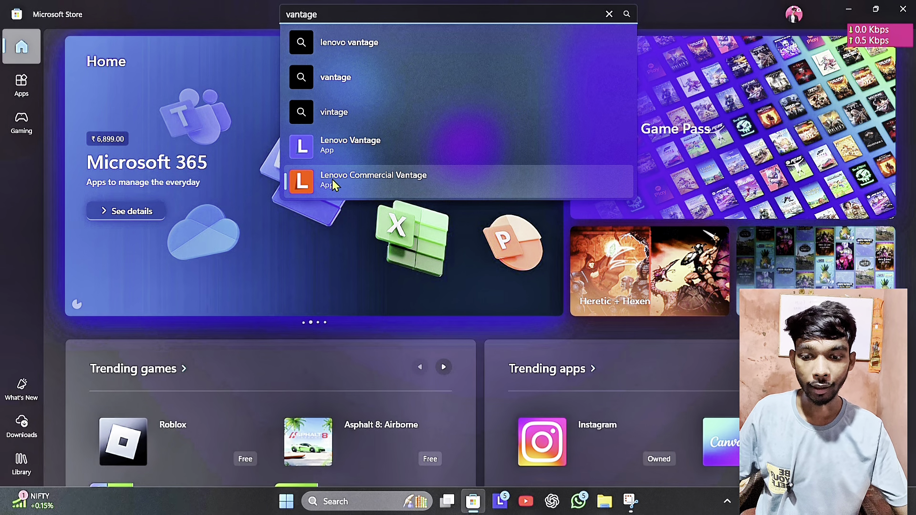
{"action": "left_click", "coordinate": [373, 147]}
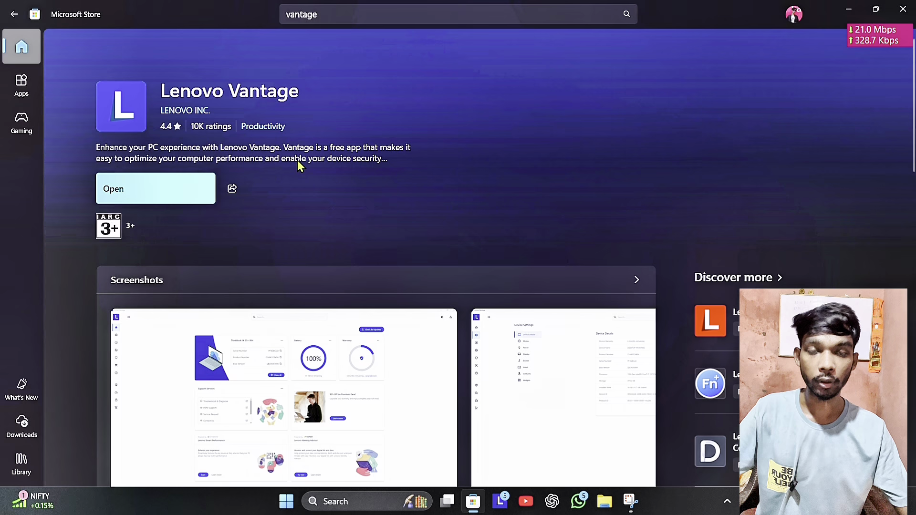
{"action": "left_click", "coordinate": [902, 9]}
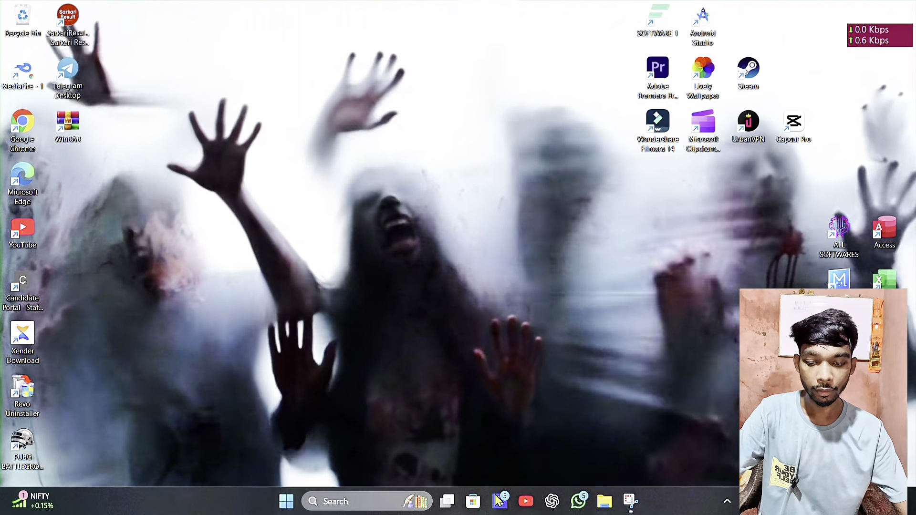
Step: Launch Lenovo Vantage and review the Home page's device model, battery, warranty and support services cards
{"action": "left_click", "coordinate": [498, 500]}
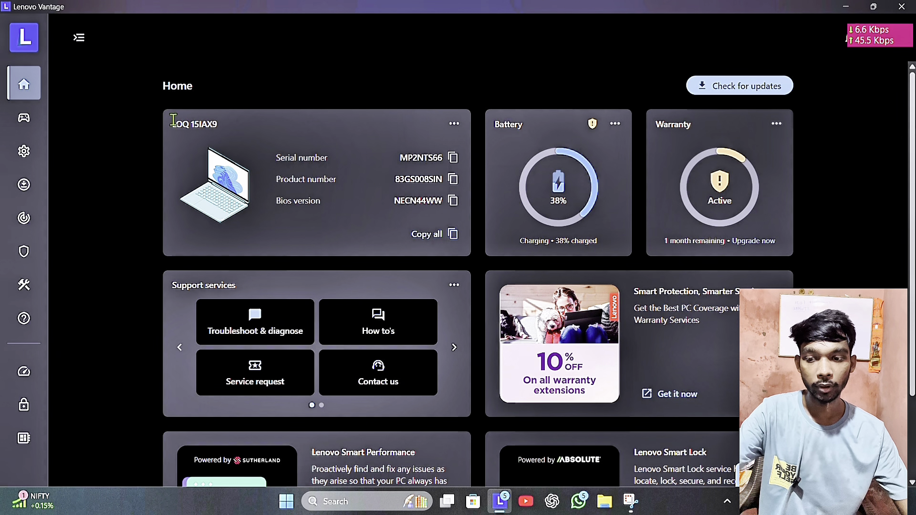
{"action": "left_click_drag", "start_coordinate": [173, 123], "coordinate": [274, 145]}
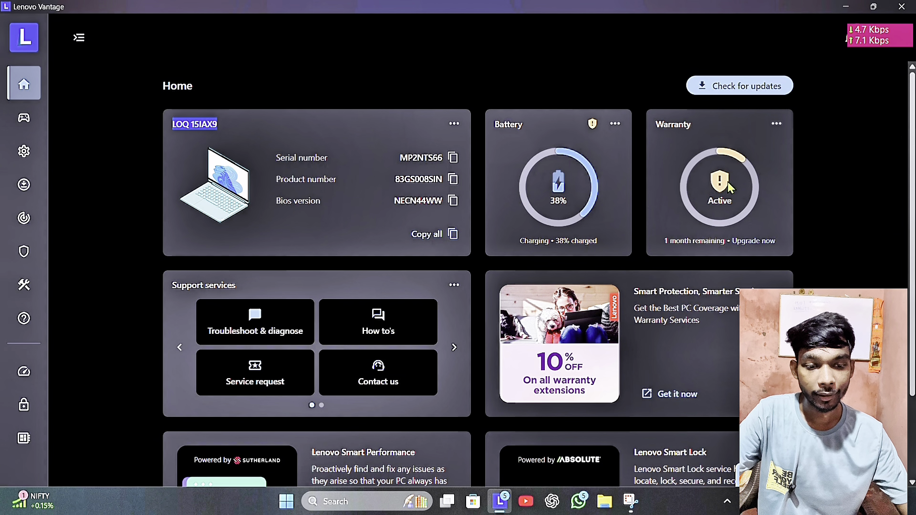
{"action": "scroll", "coordinate": [728, 186], "scroll_direction": "down", "scroll_amount": 2}
{"action": "scroll", "coordinate": [728, 186], "scroll_direction": "up", "scroll_amount": 2}
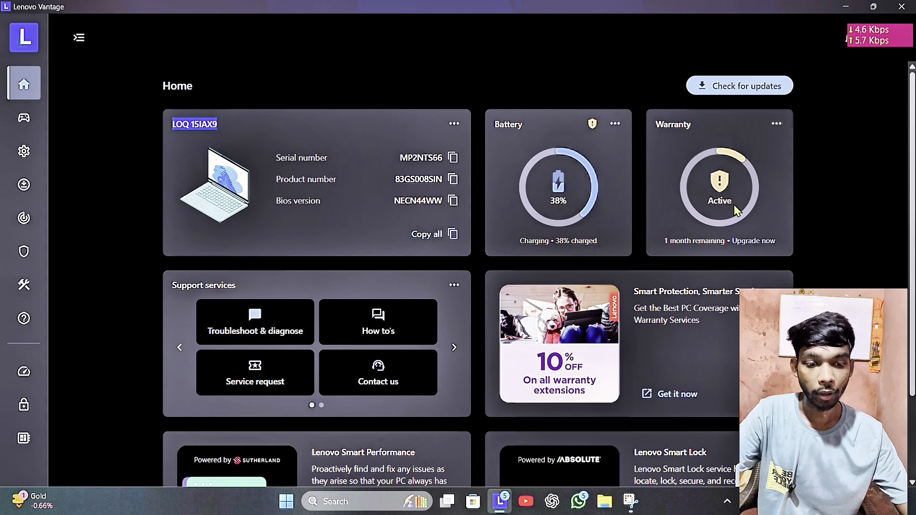
{"action": "left_click", "coordinate": [718, 89]}
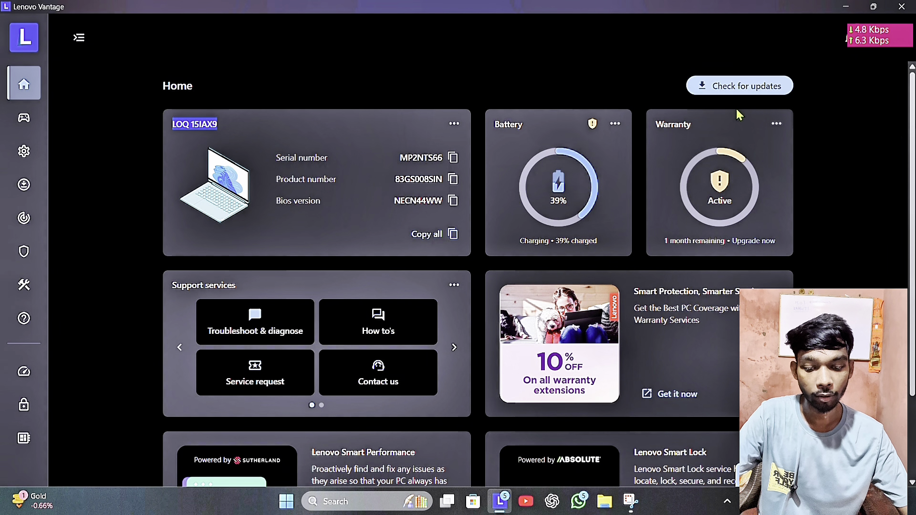
{"action": "scroll", "coordinate": [633, 139], "scroll_direction": "down", "scroll_amount": 1}
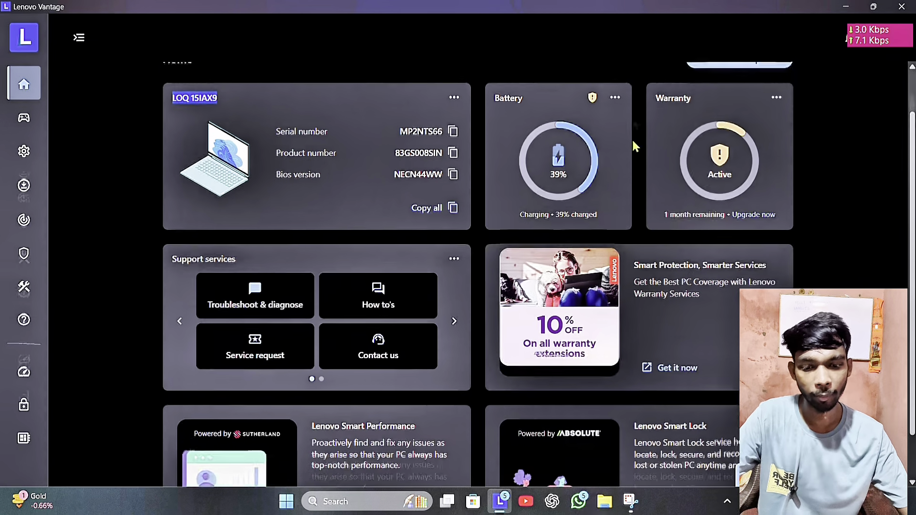
{"action": "scroll", "coordinate": [633, 141], "scroll_direction": "down", "scroll_amount": 3}
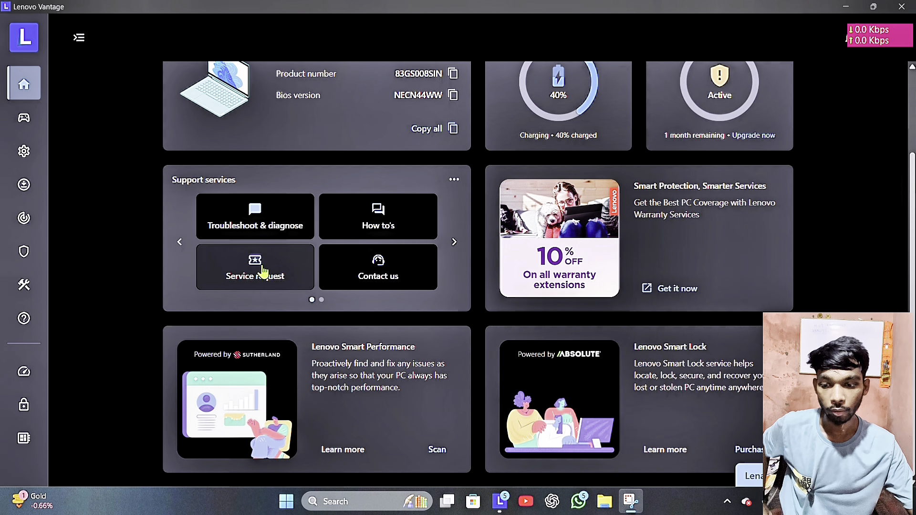
Step: View the Contact Us support options, close them, and return to the Home page overview
{"action": "left_click", "coordinate": [359, 271]}
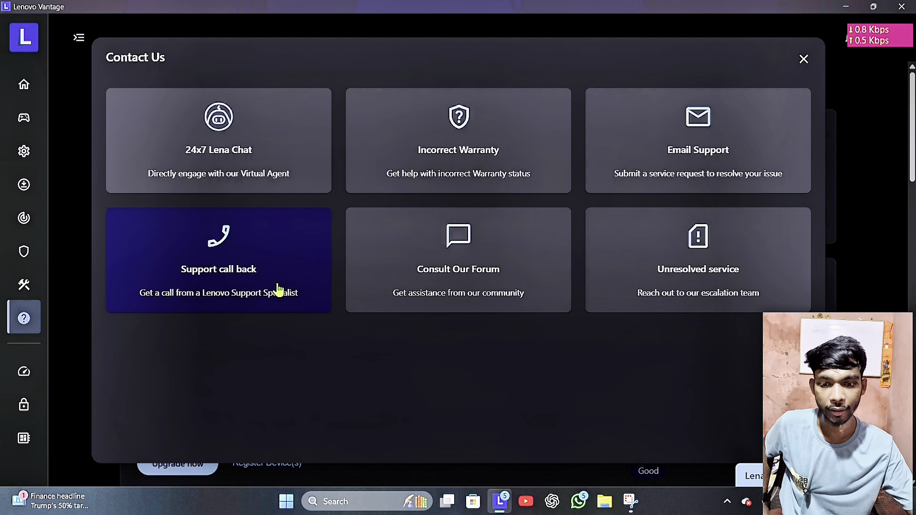
{"action": "left_click", "coordinate": [803, 59]}
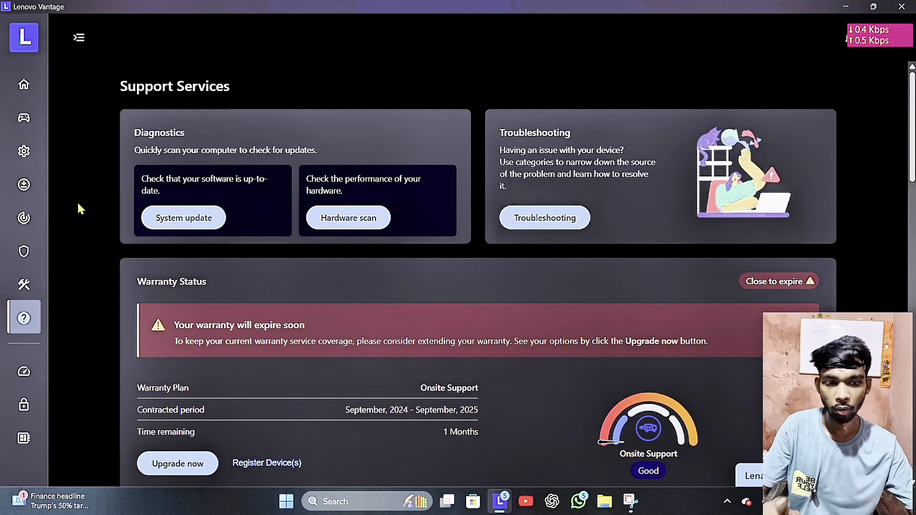
{"action": "left_click", "coordinate": [28, 97]}
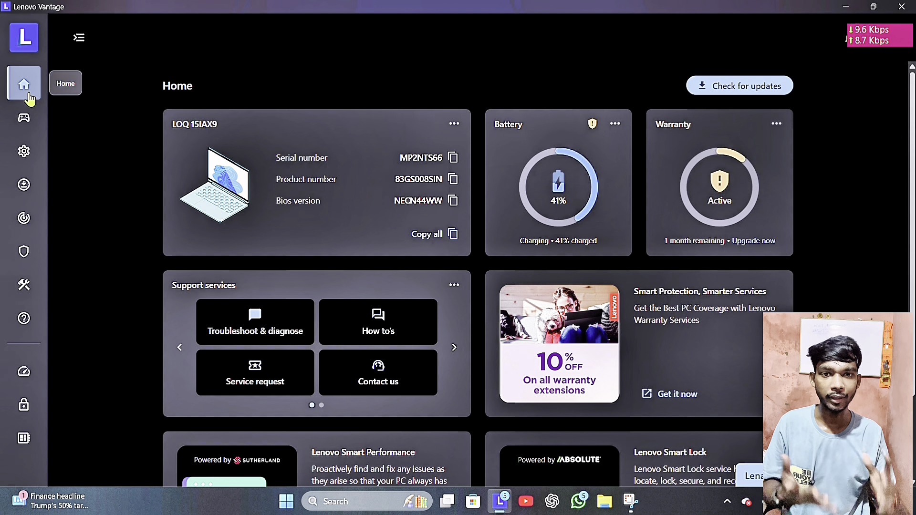
{"action": "scroll", "coordinate": [477, 146], "scroll_direction": "down", "scroll_amount": 2}
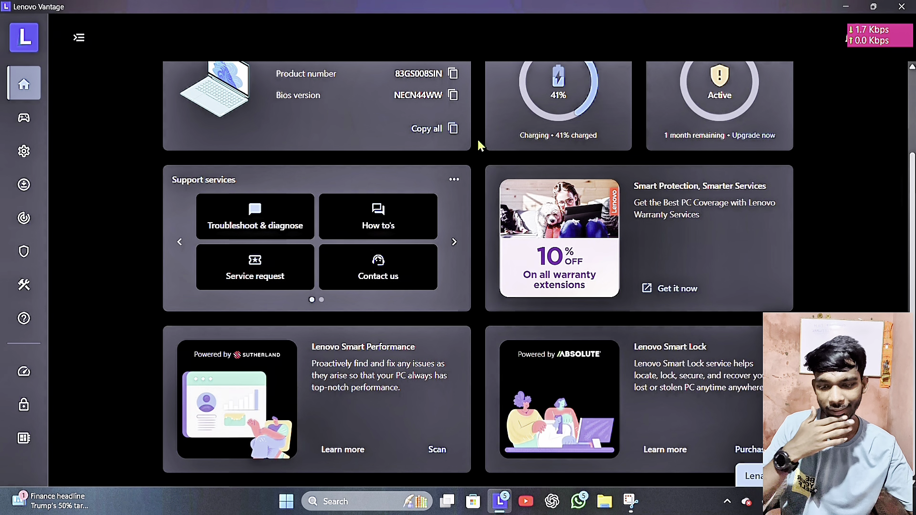
{"action": "scroll", "coordinate": [479, 146], "scroll_direction": "up", "scroll_amount": 2}
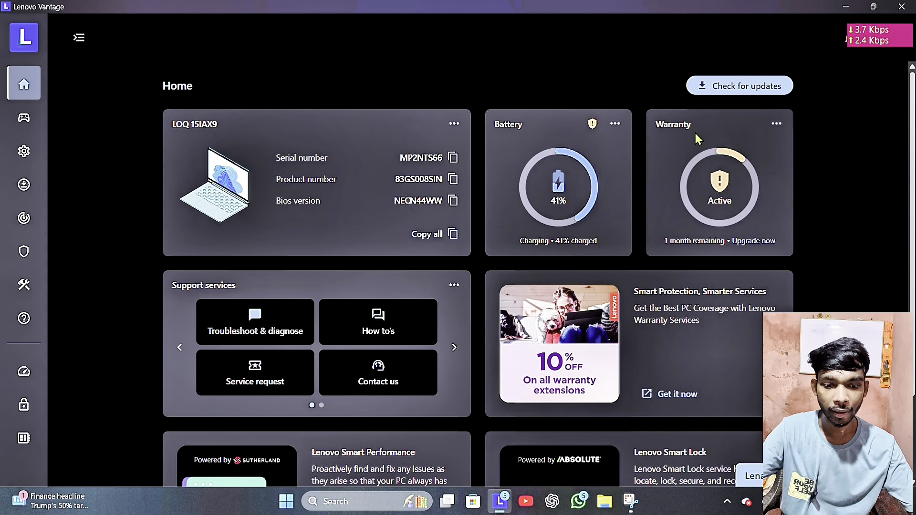
{"action": "scroll", "coordinate": [672, 153], "scroll_direction": "down", "scroll_amount": 2}
{"action": "scroll", "coordinate": [528, 163], "scroll_direction": "up", "scroll_amount": 2}
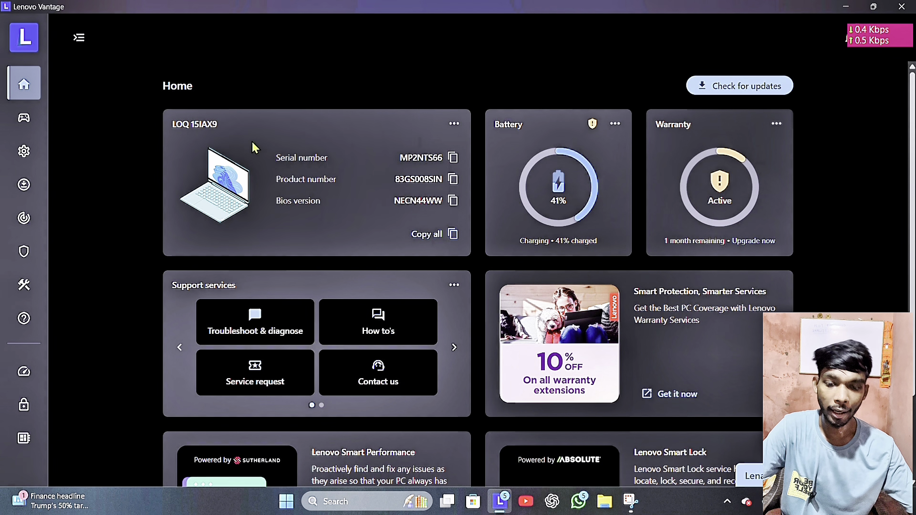
Step: Open the gaming settings and review the hardware monitor, System Tools and Quick Settings
{"action": "left_click", "coordinate": [23, 123]}
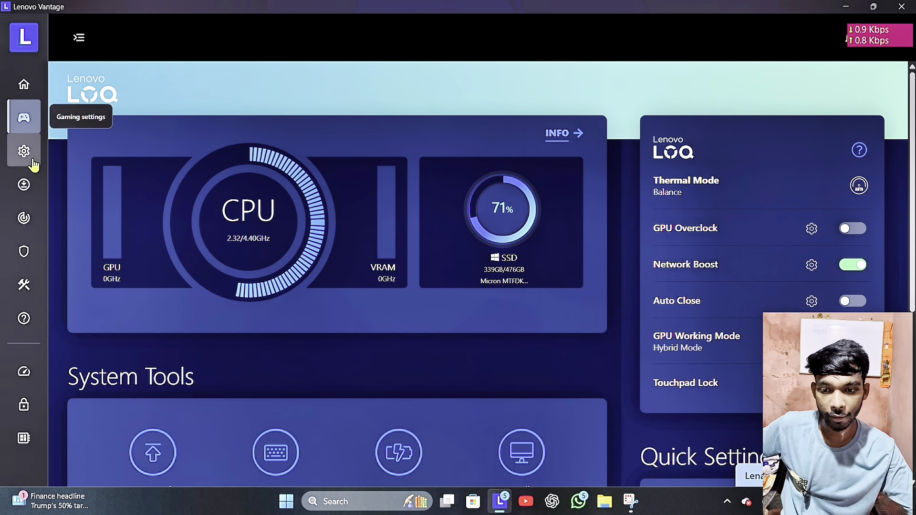
{"action": "scroll", "coordinate": [562, 321], "scroll_direction": "down", "scroll_amount": 4}
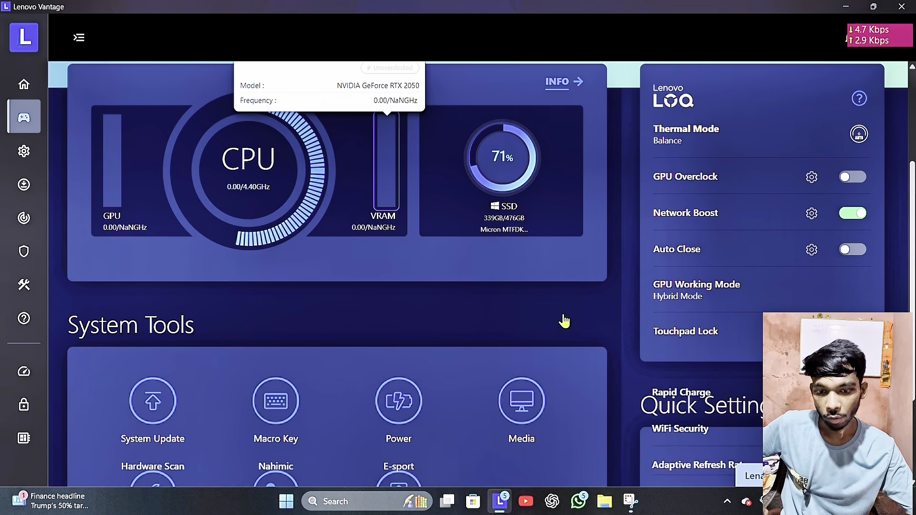
{"action": "scroll", "coordinate": [639, 186], "scroll_direction": "up", "scroll_amount": 4}
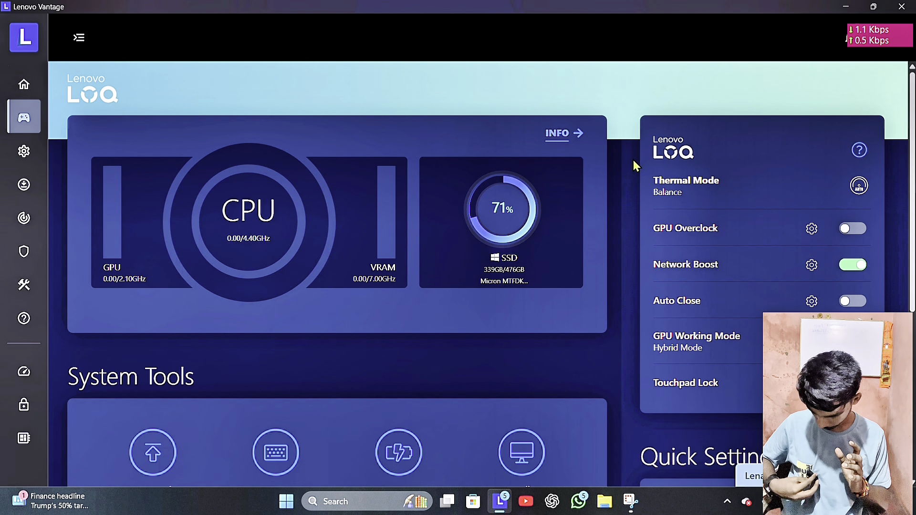
{"action": "scroll", "coordinate": [404, 140], "scroll_direction": "down", "scroll_amount": 2}
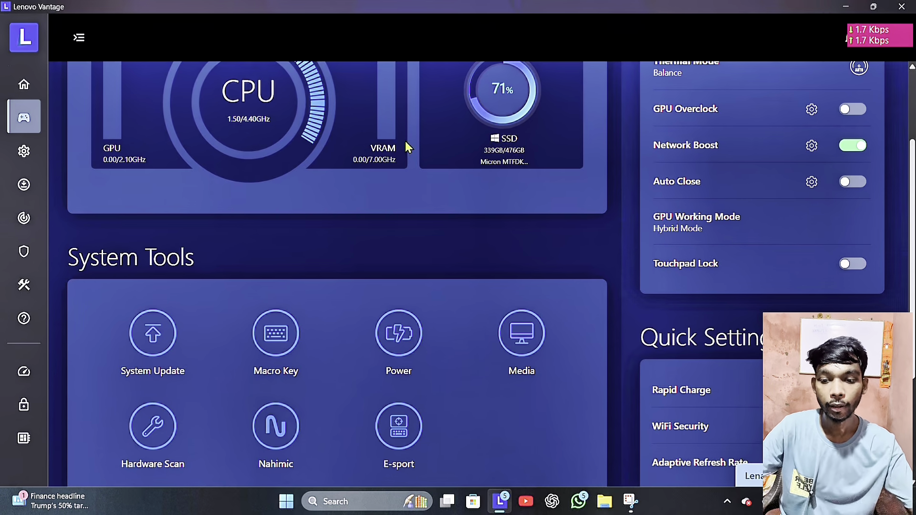
{"action": "scroll", "coordinate": [404, 139], "scroll_direction": "up", "scroll_amount": 2}
{"action": "mouse_move", "coordinate": [289, 248]}
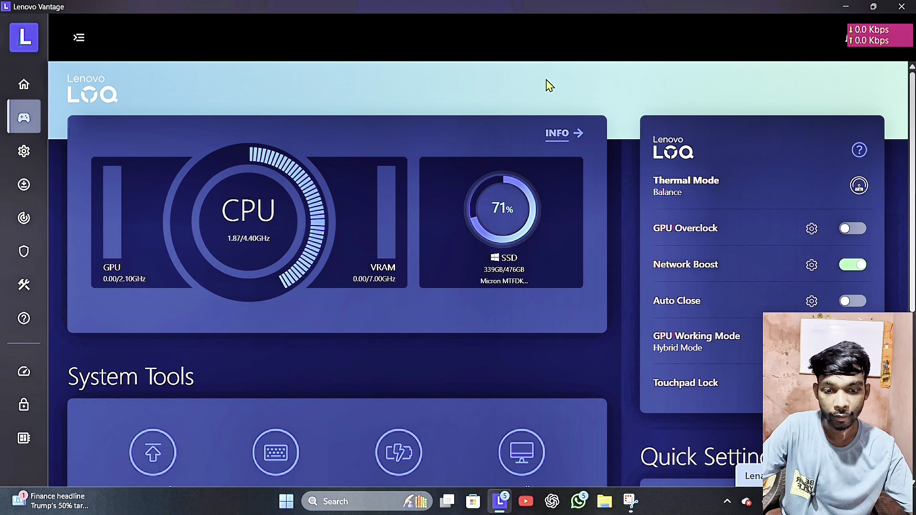
Step: Open the device details from the hardware monitor, highlight the remaining warranty period, copy the device name, and review the specifications
{"action": "left_click", "coordinate": [558, 136]}
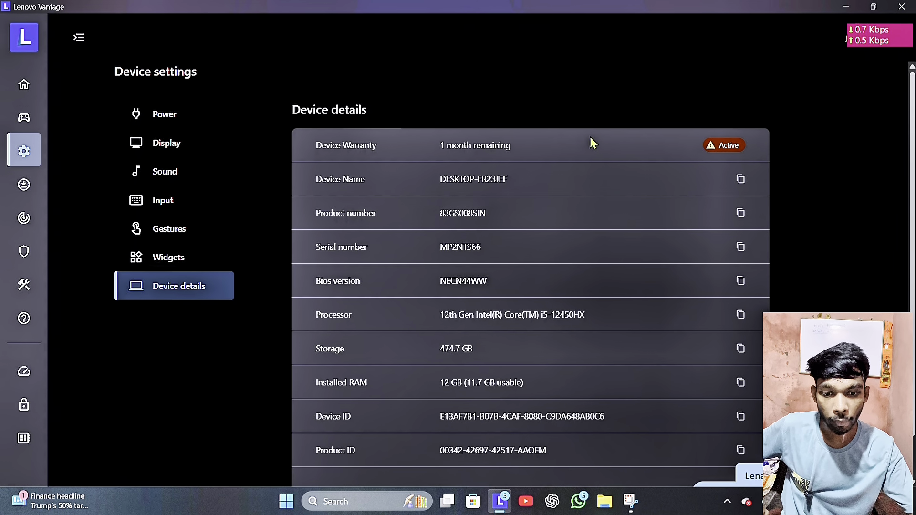
{"action": "scroll", "coordinate": [623, 293], "scroll_direction": "down", "scroll_amount": 1}
{"action": "scroll", "coordinate": [623, 293], "scroll_direction": "up", "scroll_amount": 1}
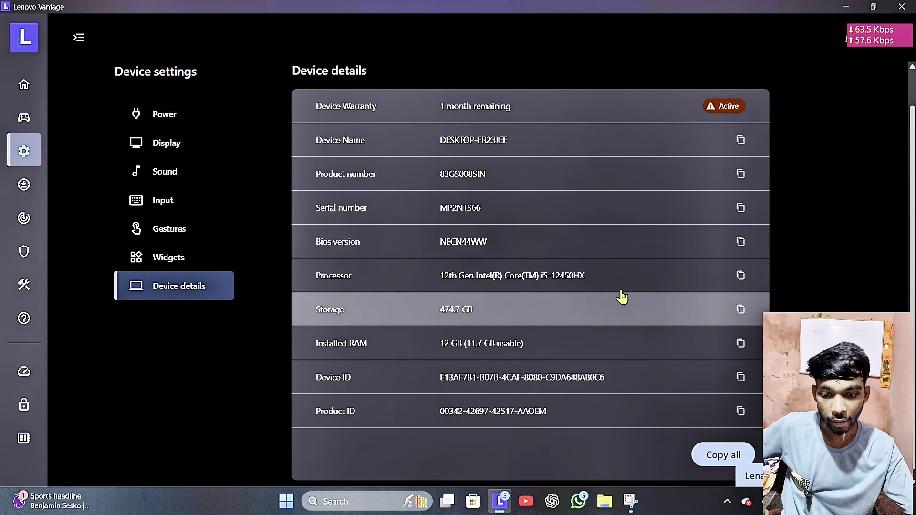
{"action": "left_click_drag", "start_coordinate": [435, 148], "coordinate": [605, 144]}
{"action": "left_click", "coordinate": [531, 180]}
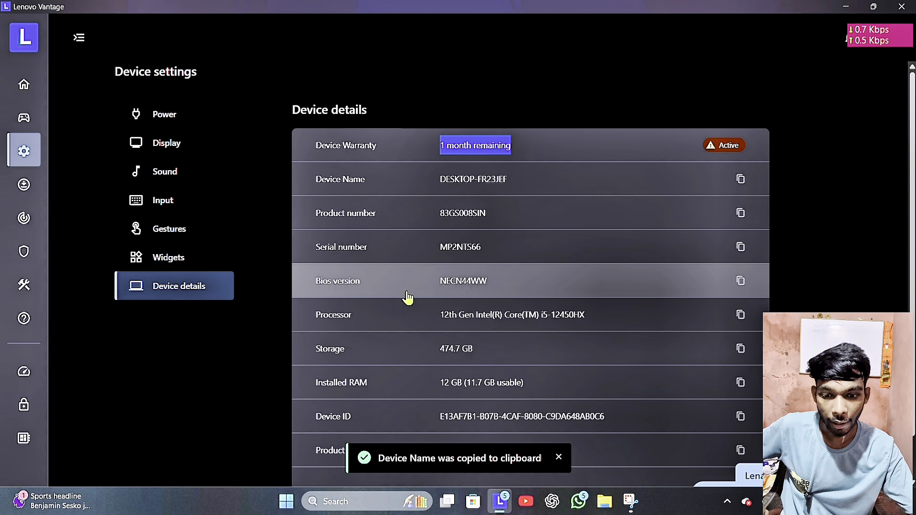
{"action": "scroll", "coordinate": [407, 300], "scroll_direction": "down", "scroll_amount": 1}
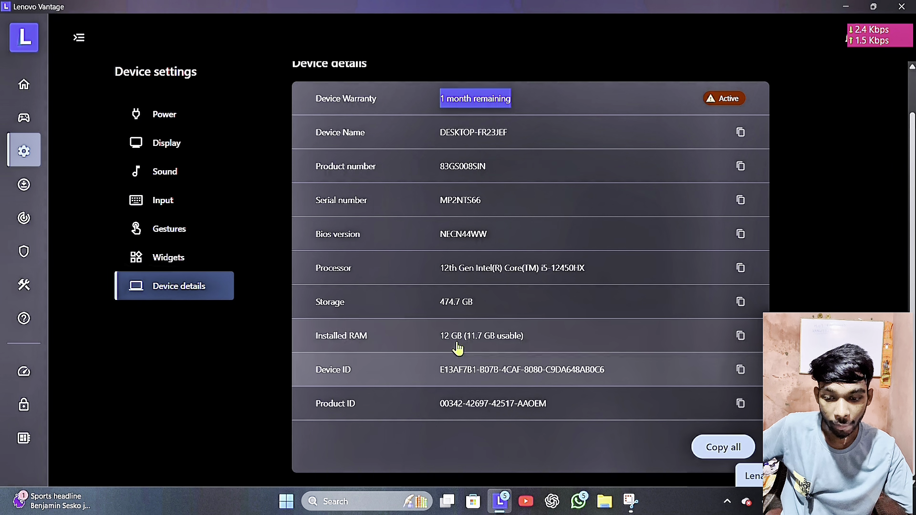
{"action": "scroll", "coordinate": [376, 198], "scroll_direction": "up", "scroll_amount": 1}
Step: Return to the gaming settings and check the GPU's model and frequency in the hardware monitor
{"action": "left_click", "coordinate": [24, 84]}
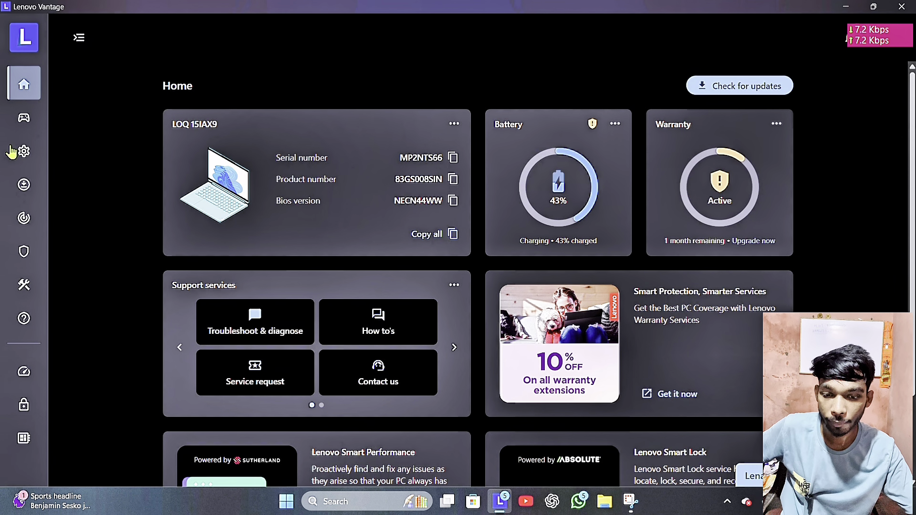
{"action": "left_click", "coordinate": [15, 125]}
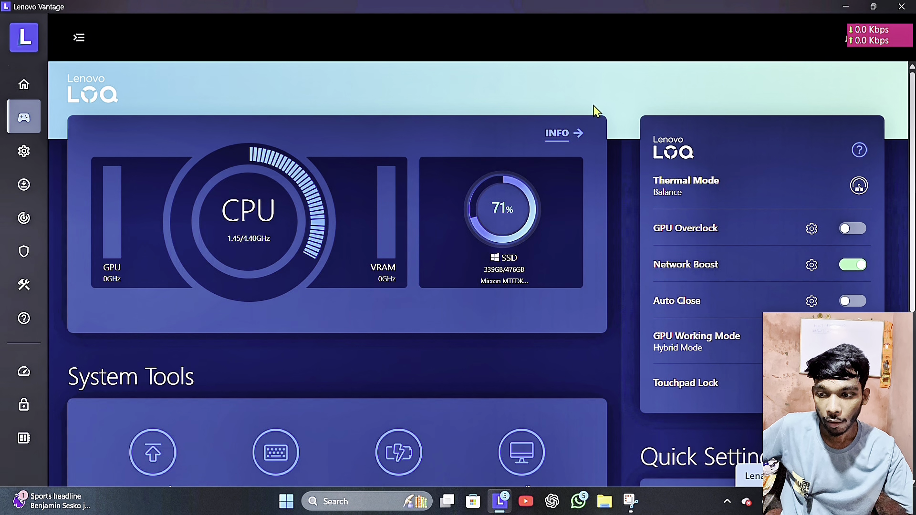
{"action": "scroll", "coordinate": [552, 139], "scroll_direction": "down", "scroll_amount": 2}
{"action": "scroll", "coordinate": [553, 138], "scroll_direction": "up", "scroll_amount": 2}
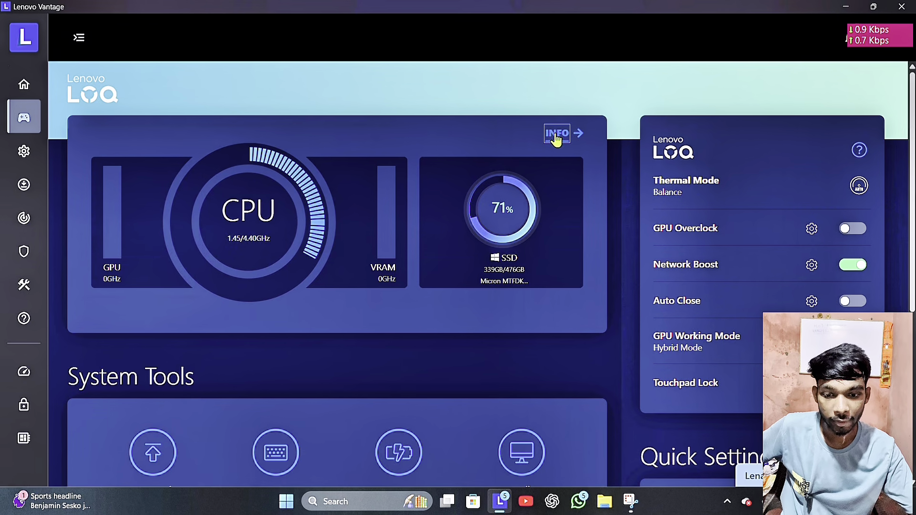
{"action": "mouse_move", "coordinate": [109, 256]}
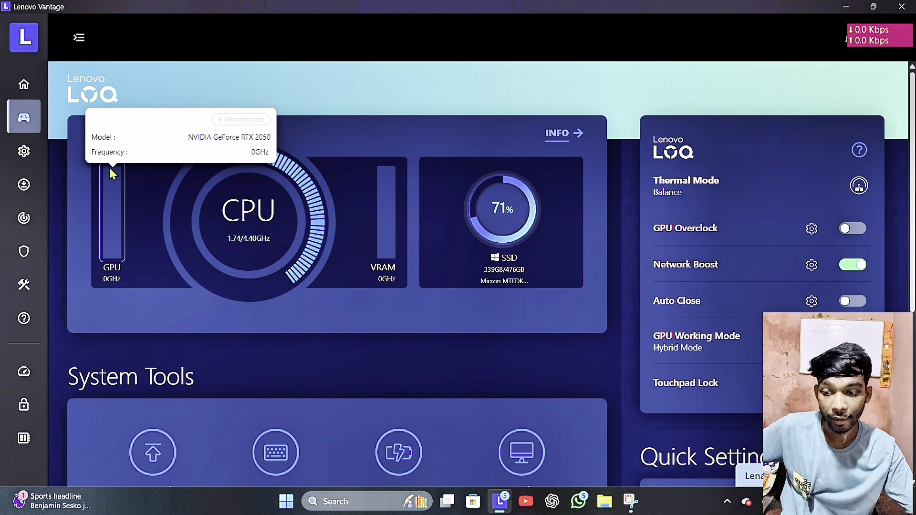
Step: Enable GPU Overclock and cycle the Thermal Mode through Performance to Custom
{"action": "left_click", "coordinate": [852, 230]}
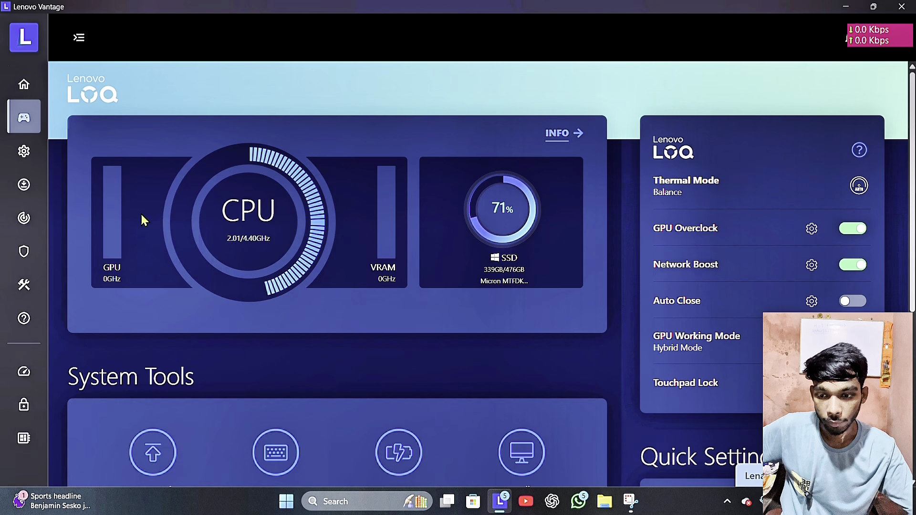
{"action": "key", "text": "fn+q"}
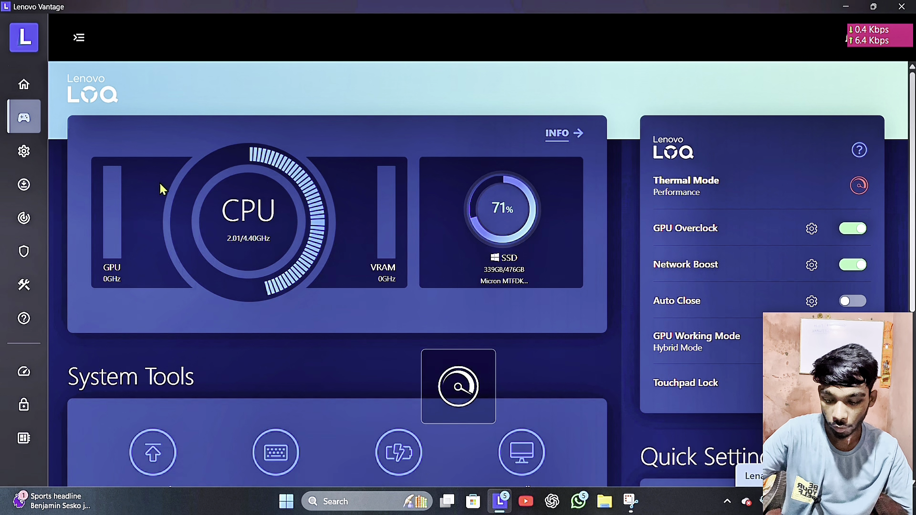
{"action": "key", "text": "fn+q"}
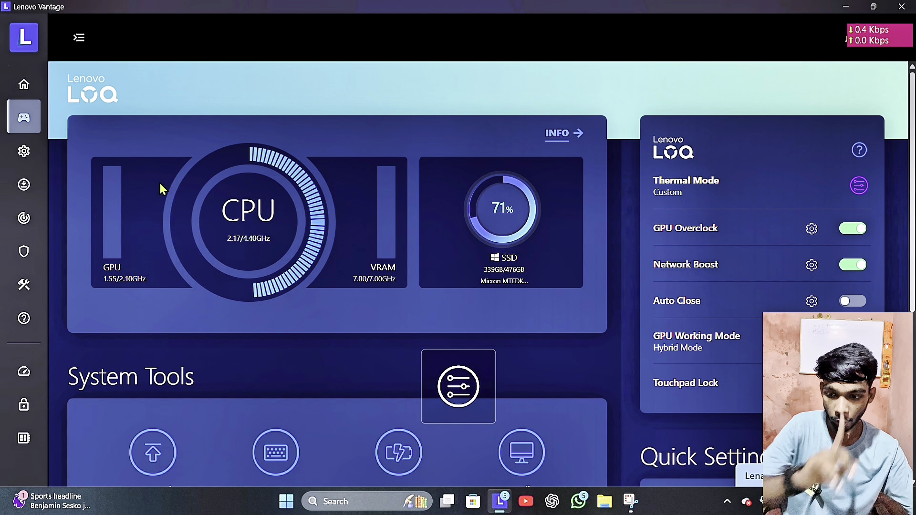
Step: Switch GPU Overclock off and on again to compare the GPU and VRAM clocks, and leave it disabled
{"action": "left_click", "coordinate": [857, 229]}
{"action": "left_click", "coordinate": [857, 229]}
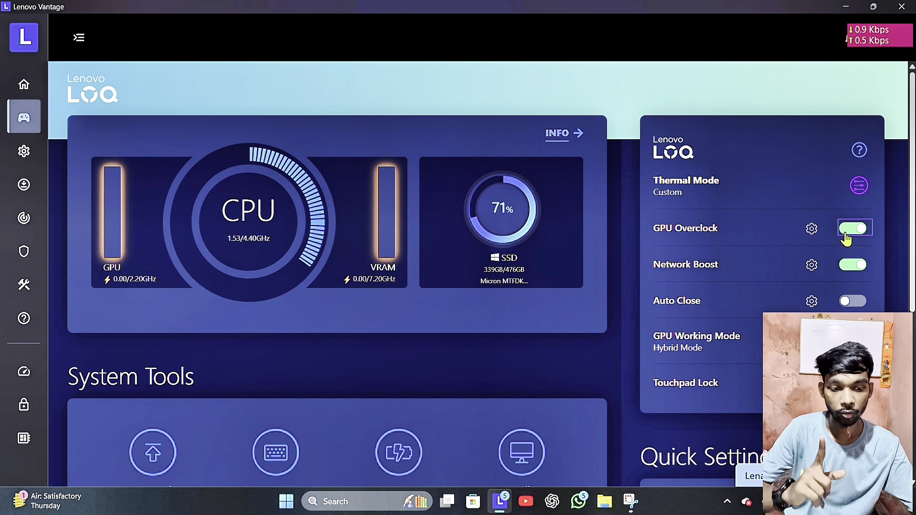
{"action": "left_click", "coordinate": [846, 234]}
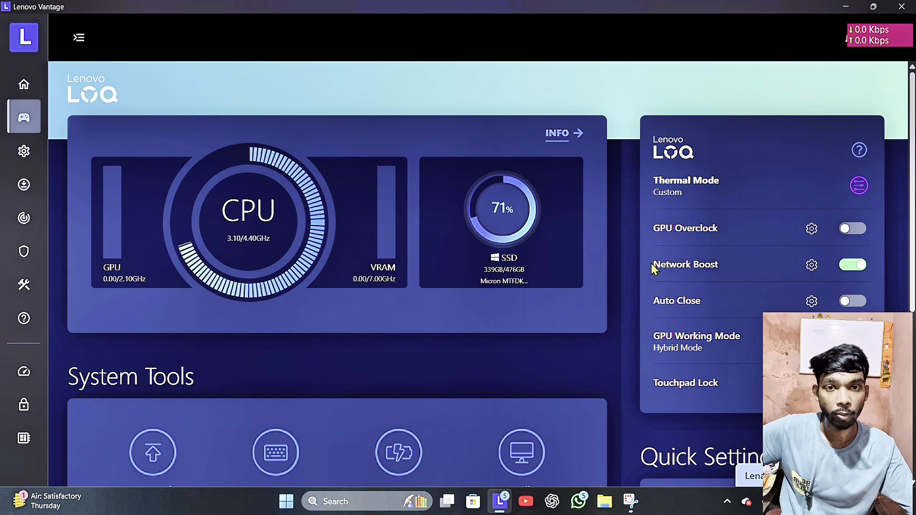
Step: Highlight the Network Boost setting's name in the Lenovo LOQ settings
{"action": "left_click_drag", "start_coordinate": [652, 263], "coordinate": [716, 265]}
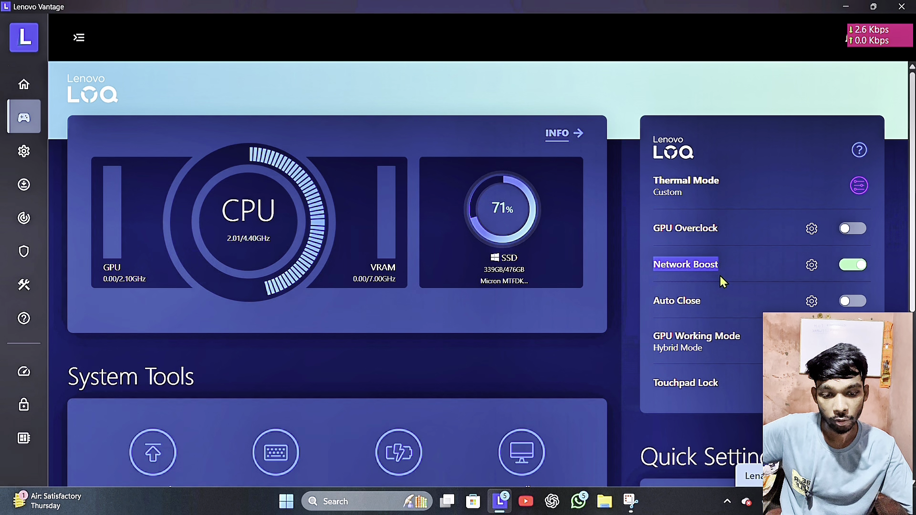
Step: Open the Thermal Mode settings and set the Custom Mode fan speed to Full
{"action": "scroll", "coordinate": [719, 276], "scroll_direction": "down", "scroll_amount": 1}
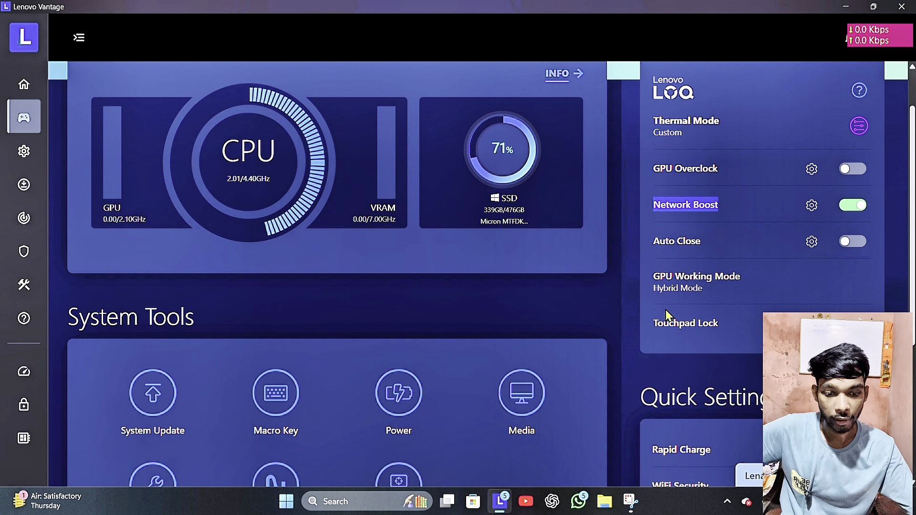
{"action": "scroll", "coordinate": [709, 197], "scroll_direction": "up", "scroll_amount": 1}
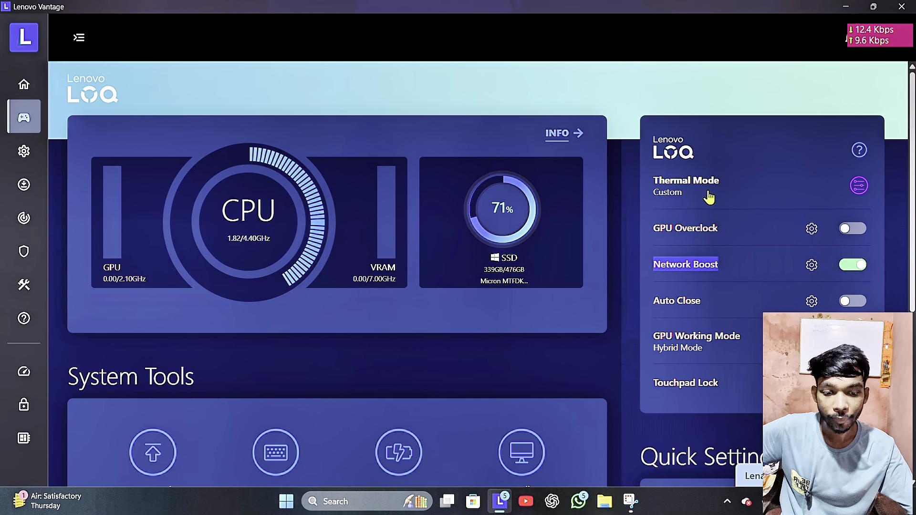
{"action": "left_click", "coordinate": [691, 187]}
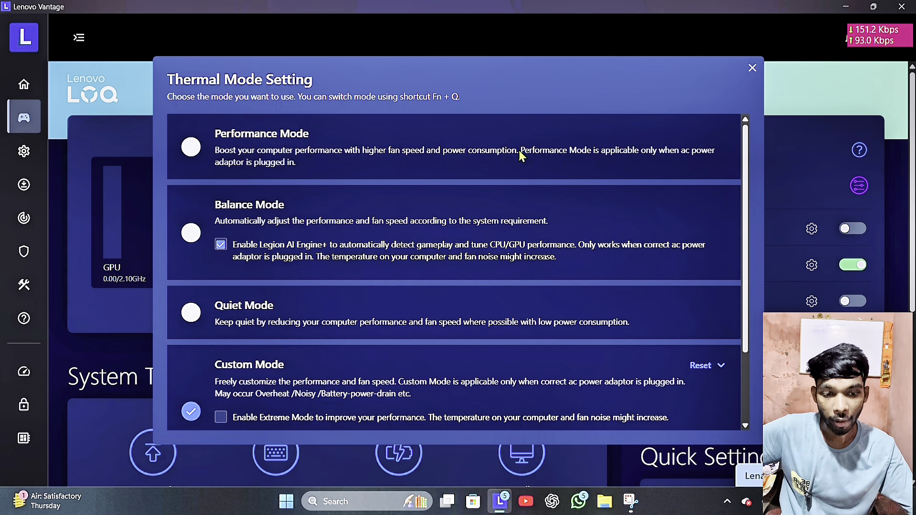
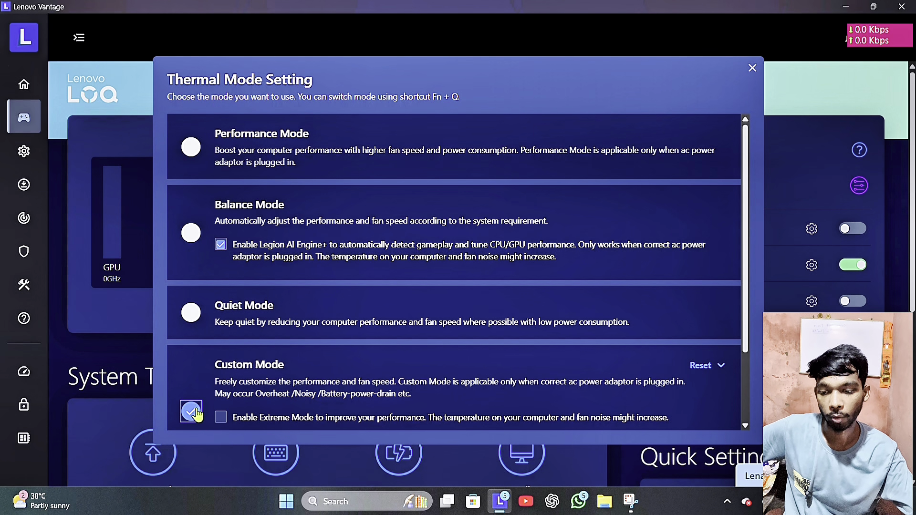
{"action": "scroll", "coordinate": [216, 323], "scroll_direction": "down", "scroll_amount": 3}
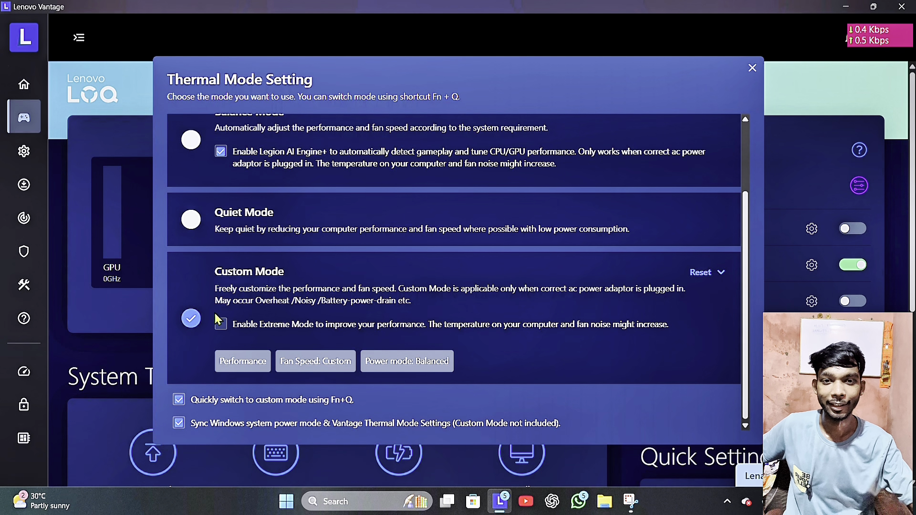
{"action": "left_click", "coordinate": [319, 371]}
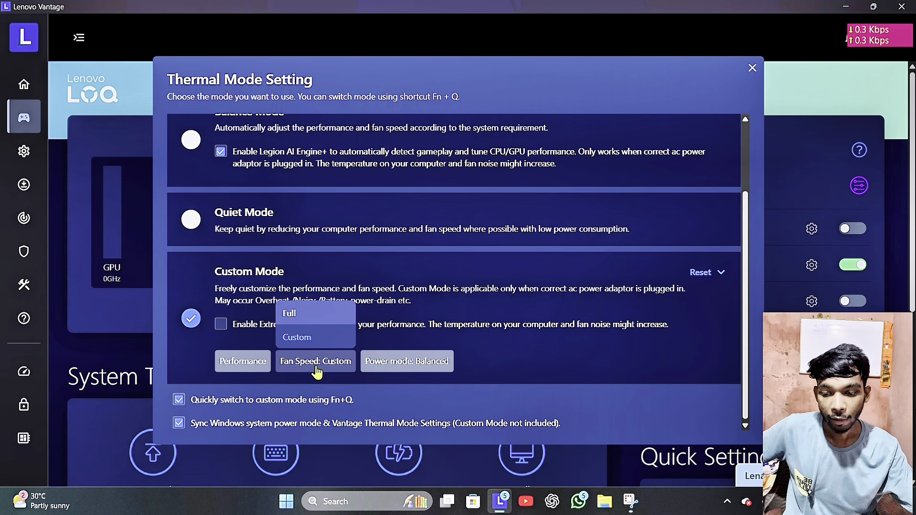
{"action": "left_click", "coordinate": [315, 313]}
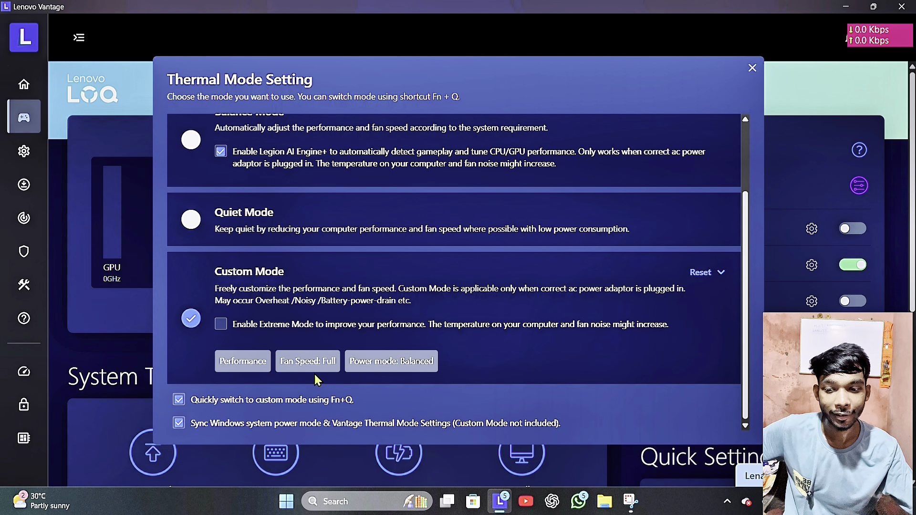
Step: Switch to Balance Mode and back to Custom Mode, and review the power, temperature and Dynamic Boost limits in its performance settings
{"action": "left_click", "coordinate": [190, 139]}
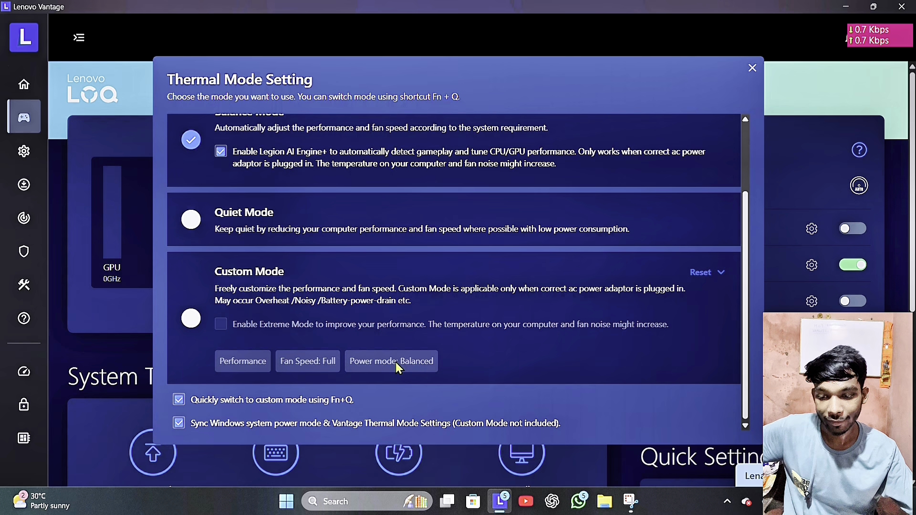
{"action": "left_click", "coordinate": [191, 318]}
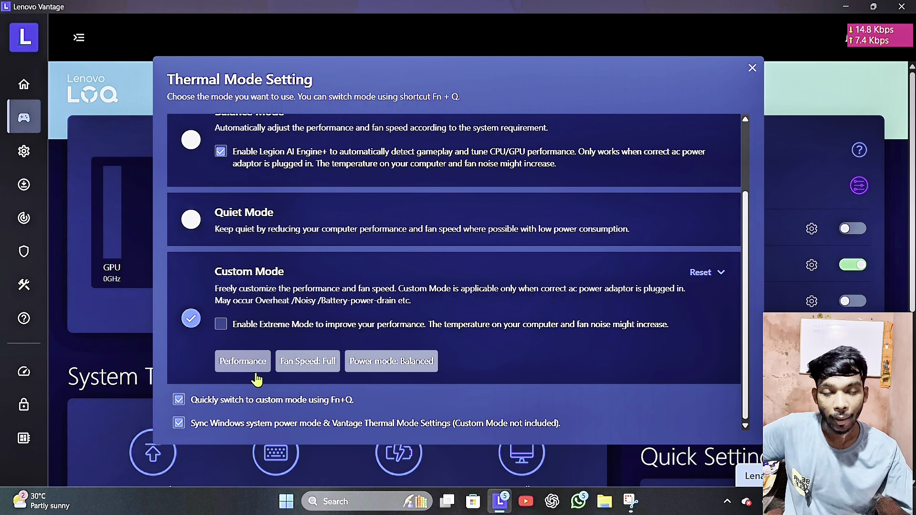
{"action": "left_click", "coordinate": [244, 367]}
{"action": "scroll", "coordinate": [560, 175], "scroll_direction": "down", "scroll_amount": 10}
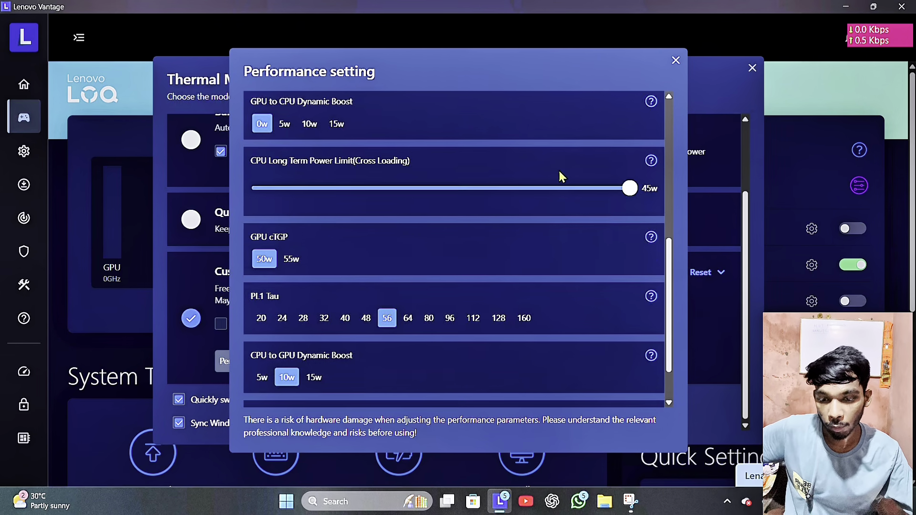
{"action": "scroll", "coordinate": [561, 179], "scroll_direction": "up", "scroll_amount": 10}
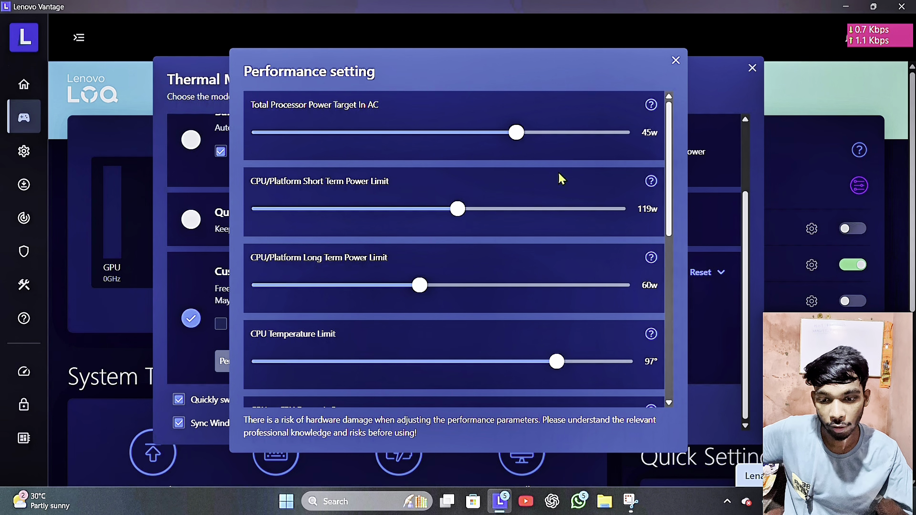
{"action": "scroll", "coordinate": [559, 178], "scroll_direction": "down", "scroll_amount": 10}
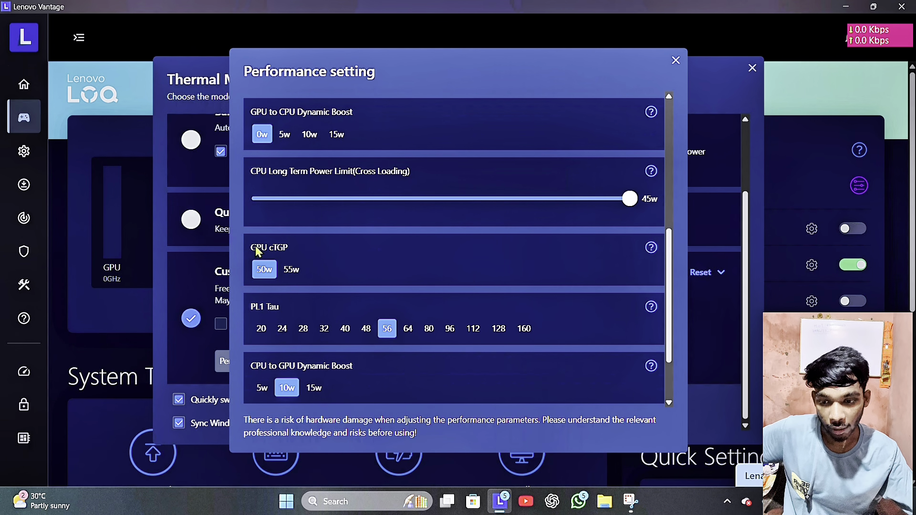
{"action": "scroll", "coordinate": [281, 319], "scroll_direction": "down", "scroll_amount": 2}
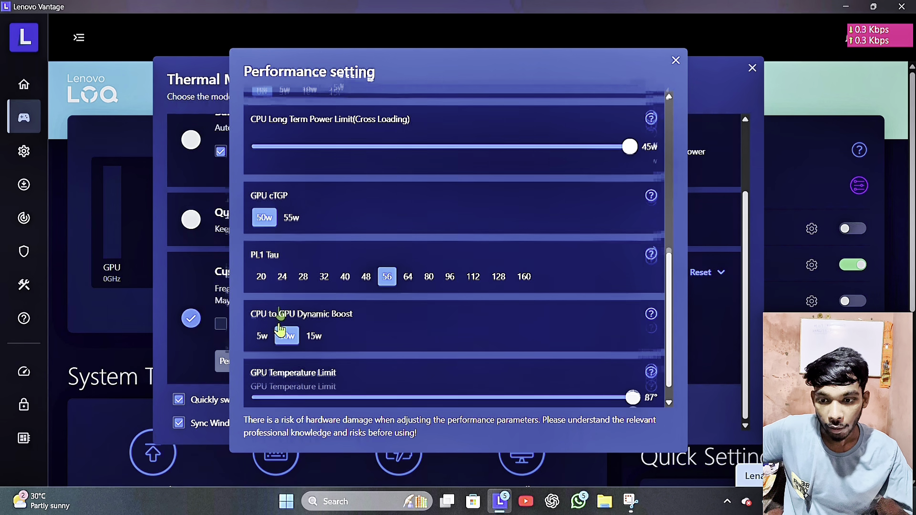
{"action": "scroll", "coordinate": [414, 353], "scroll_direction": "up", "scroll_amount": 1}
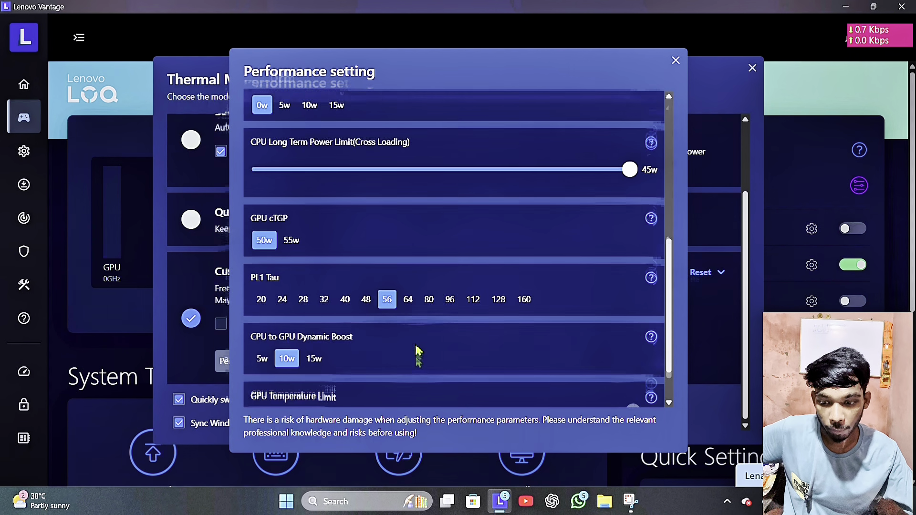
{"action": "scroll", "coordinate": [419, 352], "scroll_direction": "down", "scroll_amount": 1}
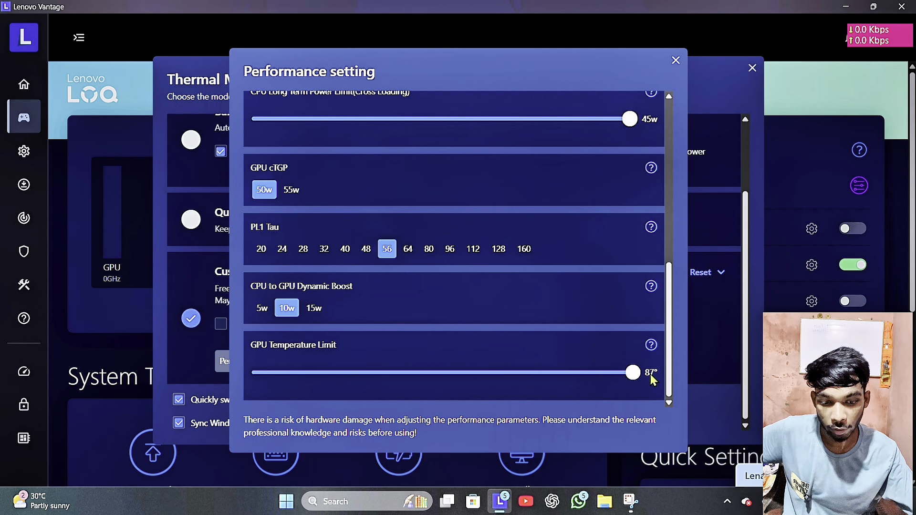
{"action": "scroll", "coordinate": [547, 329], "scroll_direction": "up", "scroll_amount": 10}
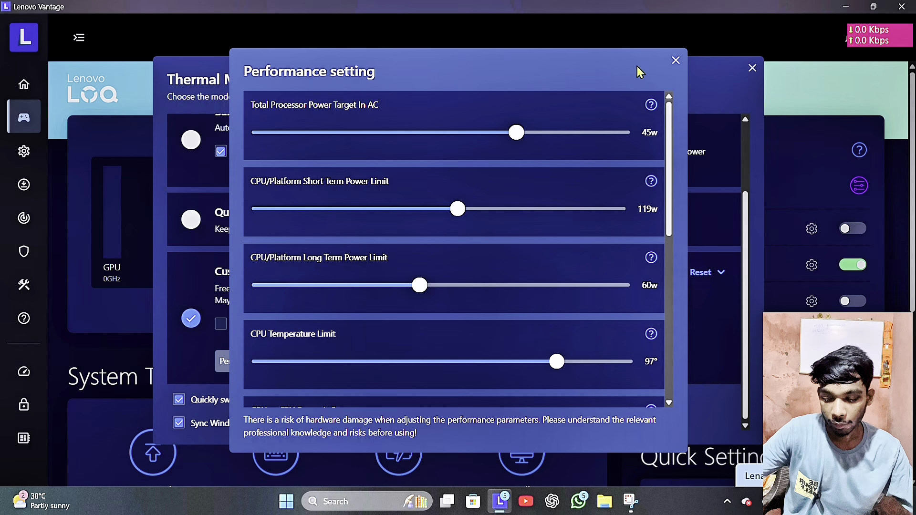
{"action": "left_click", "coordinate": [674, 62]}
Step: Set the Thermal Mode to Balance, try Quiet Mode, return to Balance and close the thermal settings
{"action": "left_click", "coordinate": [191, 142]}
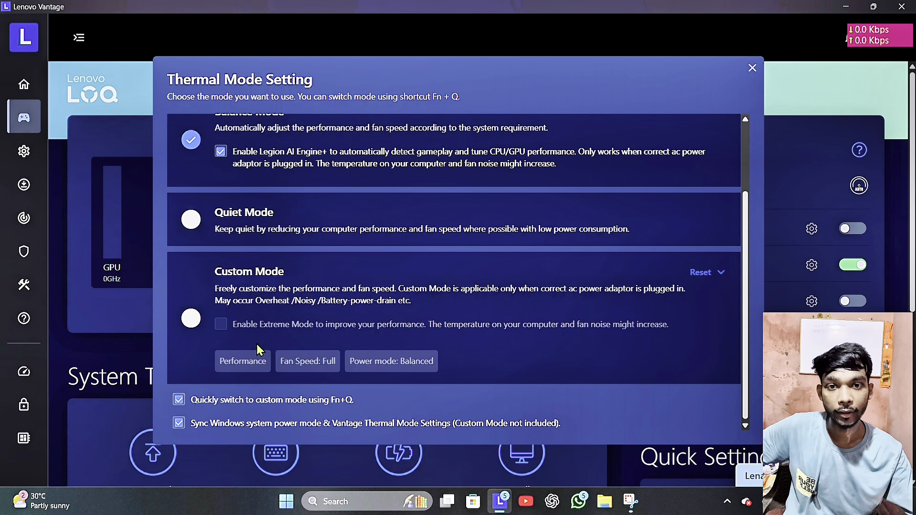
{"action": "scroll", "coordinate": [334, 286], "scroll_direction": "up", "scroll_amount": 3}
{"action": "scroll", "coordinate": [326, 185], "scroll_direction": "down", "scroll_amount": 3}
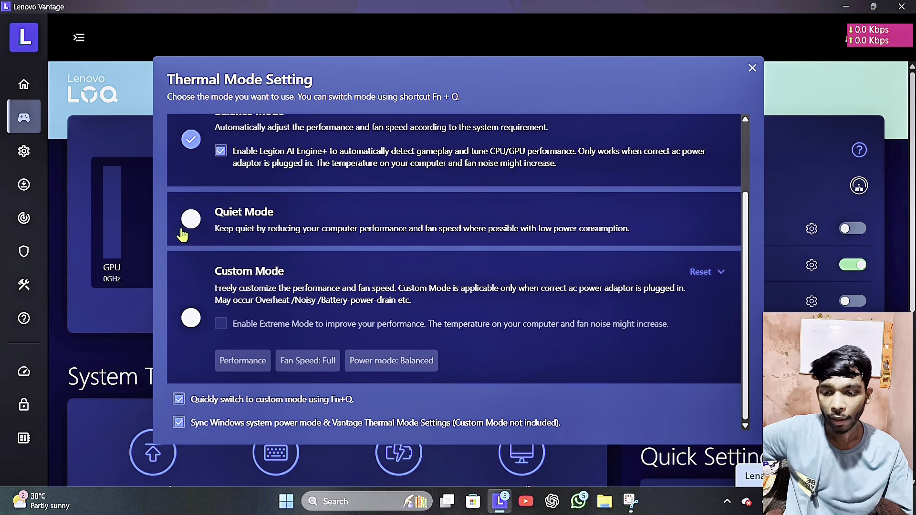
{"action": "left_click", "coordinate": [186, 224]}
{"action": "left_click", "coordinate": [195, 140]}
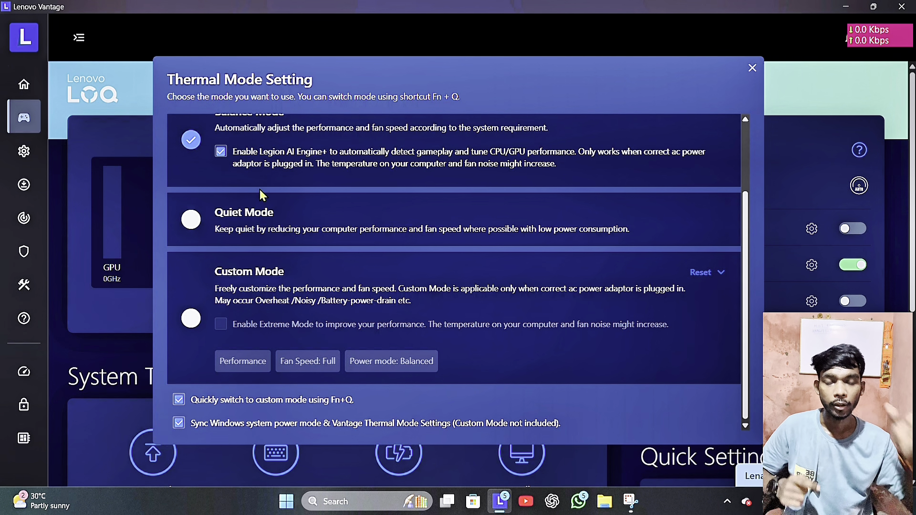
{"action": "left_click", "coordinate": [750, 69]}
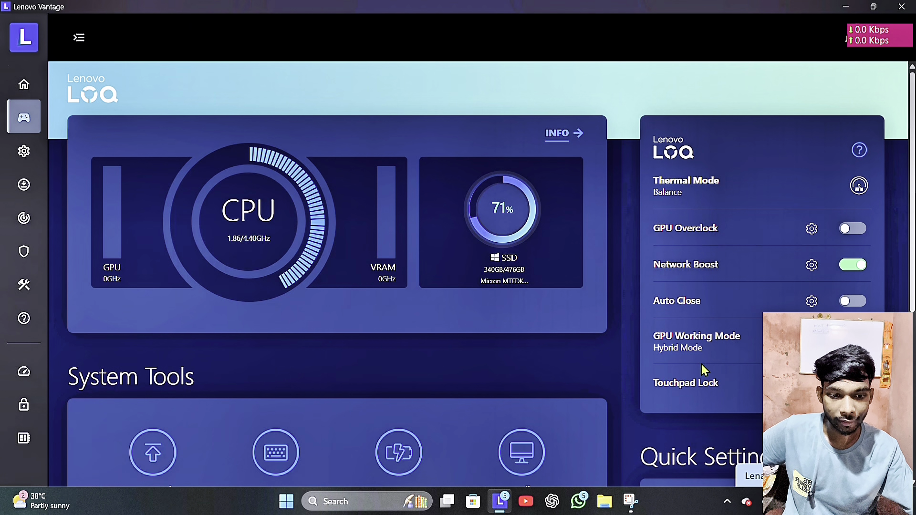
Step: Open the GPU Working Mode settings and read through the descriptions of the available modes, from Hybrid to dGPU
{"action": "scroll", "coordinate": [750, 242], "scroll_direction": "down", "scroll_amount": 4}
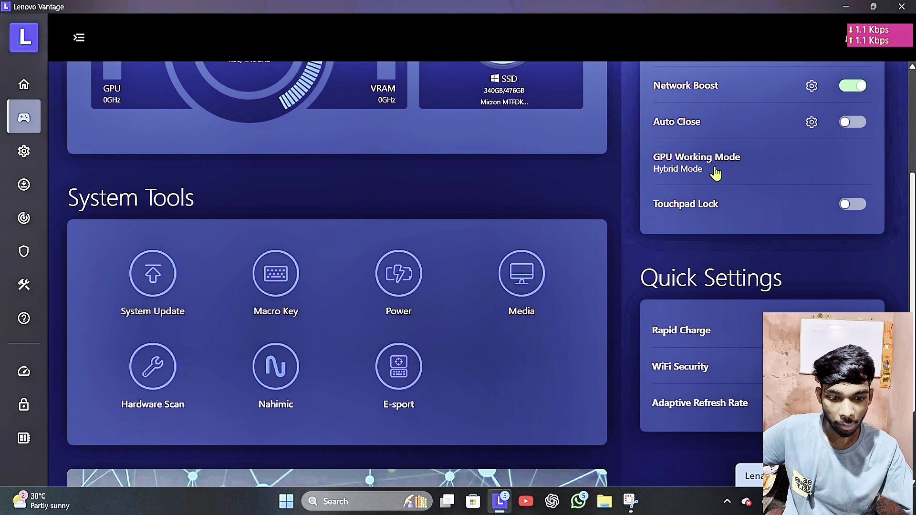
{"action": "left_click", "coordinate": [718, 172]}
{"action": "scroll", "coordinate": [671, 165], "scroll_direction": "down", "scroll_amount": 1}
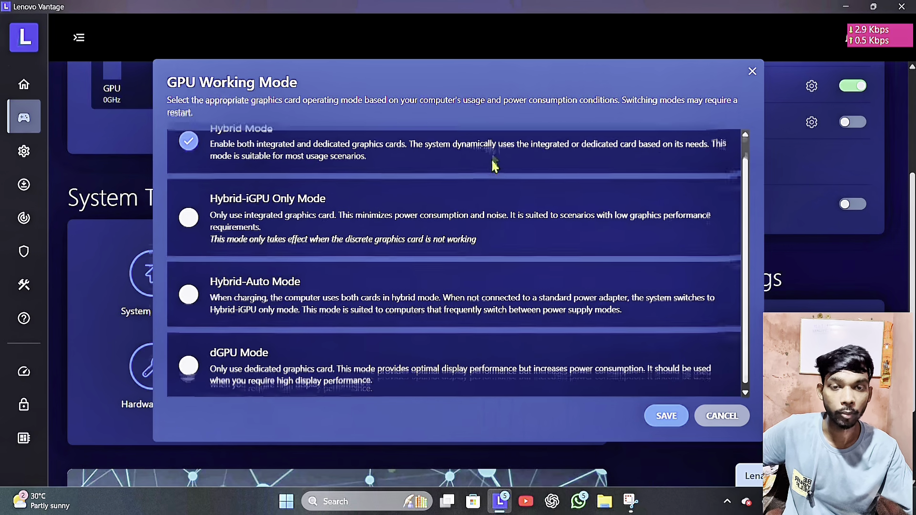
{"action": "scroll", "coordinate": [227, 172], "scroll_direction": "up", "scroll_amount": 1}
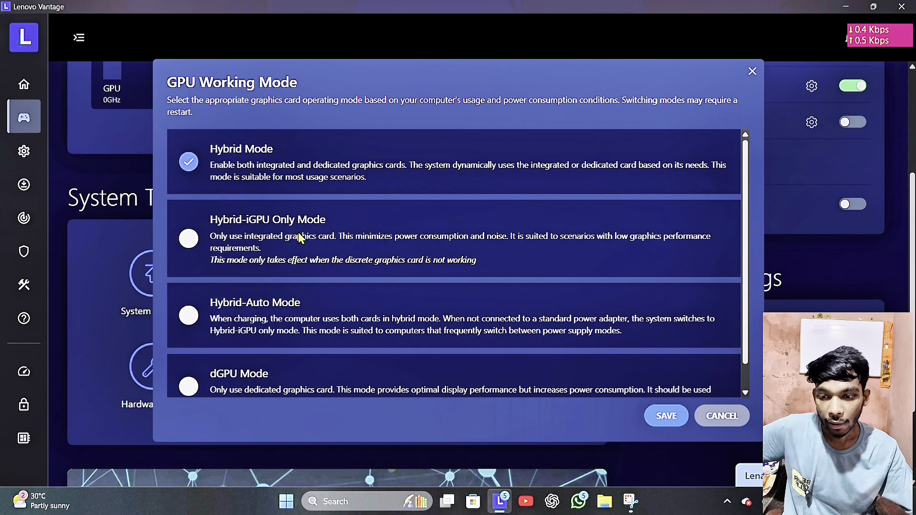
{"action": "scroll", "coordinate": [196, 272], "scroll_direction": "down", "scroll_amount": 1}
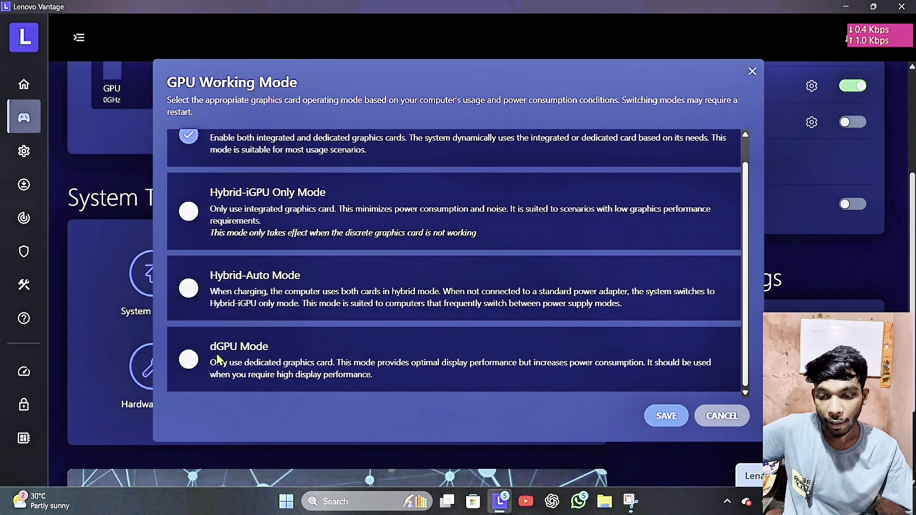
{"action": "scroll", "coordinate": [250, 330], "scroll_direction": "up", "scroll_amount": 1}
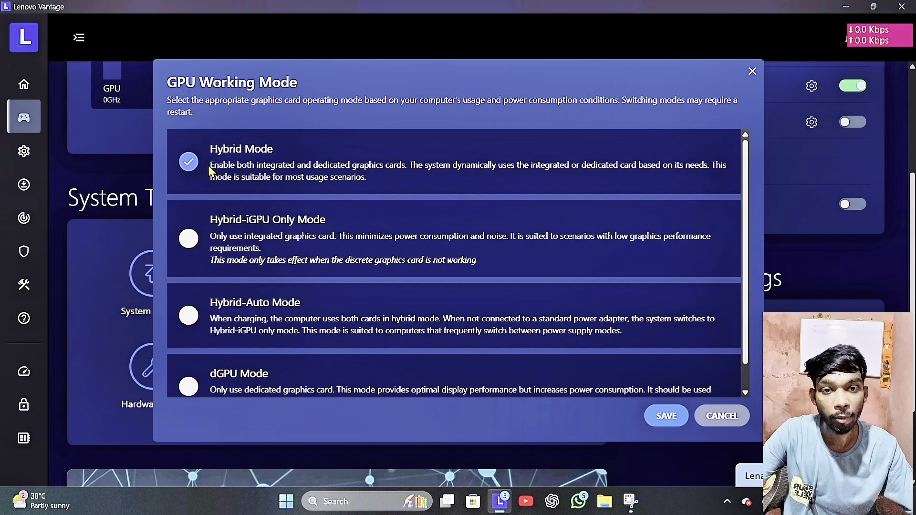
Step: Highlight the Hybrid Mode description and its phrases about integrated and dedicated graphics cards while reading them, and clear the highlight
{"action": "left_click_drag", "start_coordinate": [209, 171], "coordinate": [713, 173]}
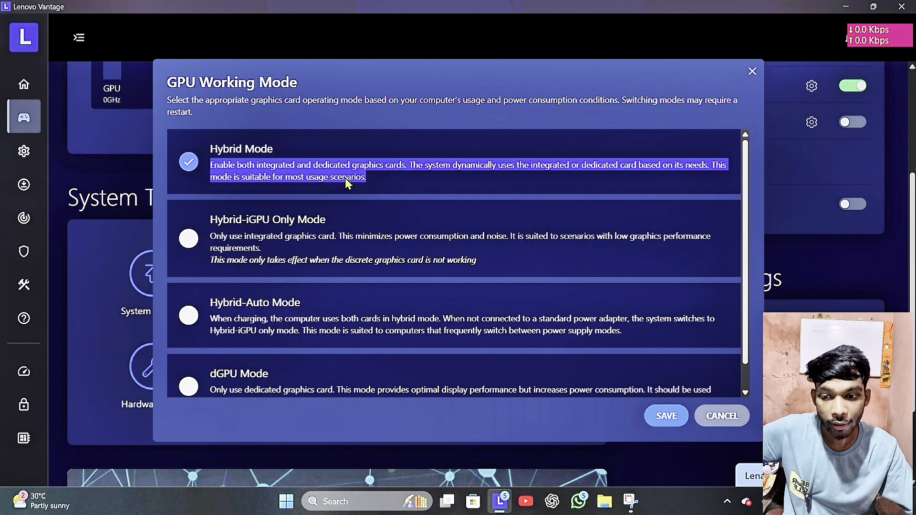
{"action": "left_click", "coordinate": [400, 184]}
{"action": "left_click_drag", "start_coordinate": [210, 168], "coordinate": [402, 167]}
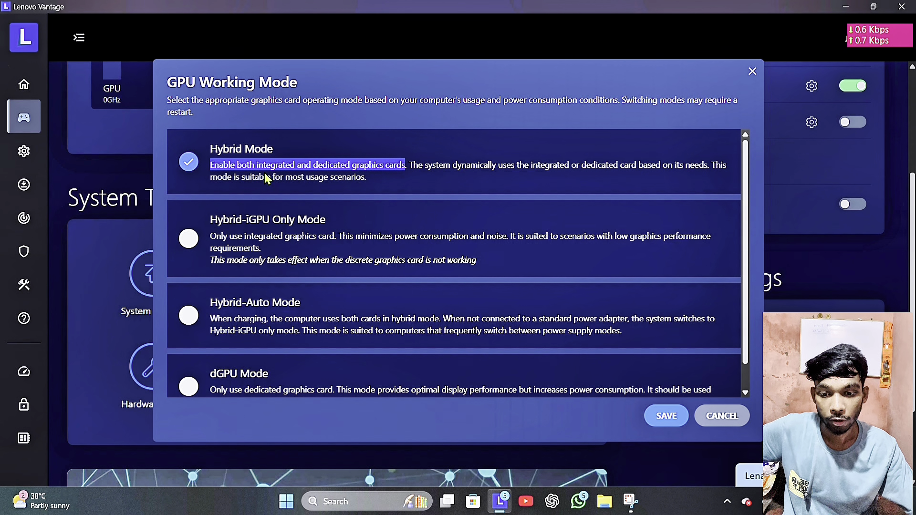
{"action": "left_click", "coordinate": [382, 182]}
{"action": "left_click_drag", "start_coordinate": [254, 167], "coordinate": [393, 168]}
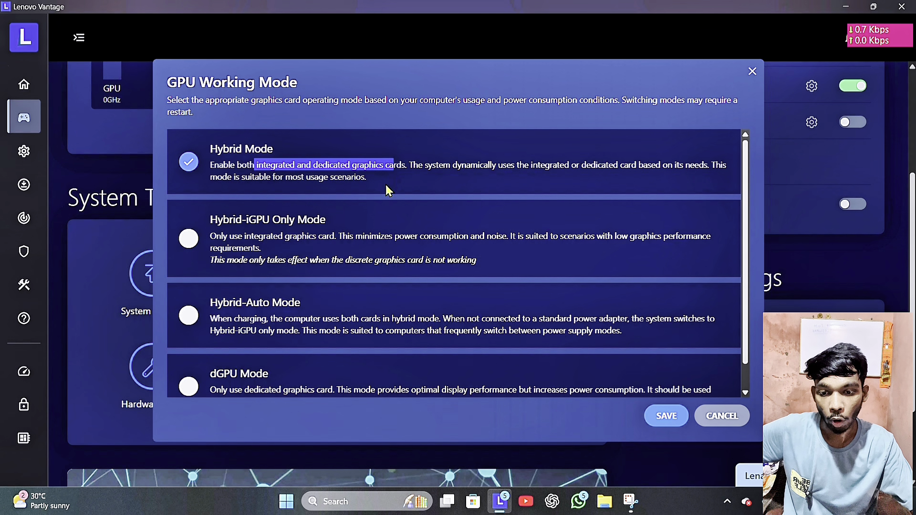
{"action": "left_click", "coordinate": [385, 185]}
{"action": "left_click_drag", "start_coordinate": [249, 169], "coordinate": [406, 170]}
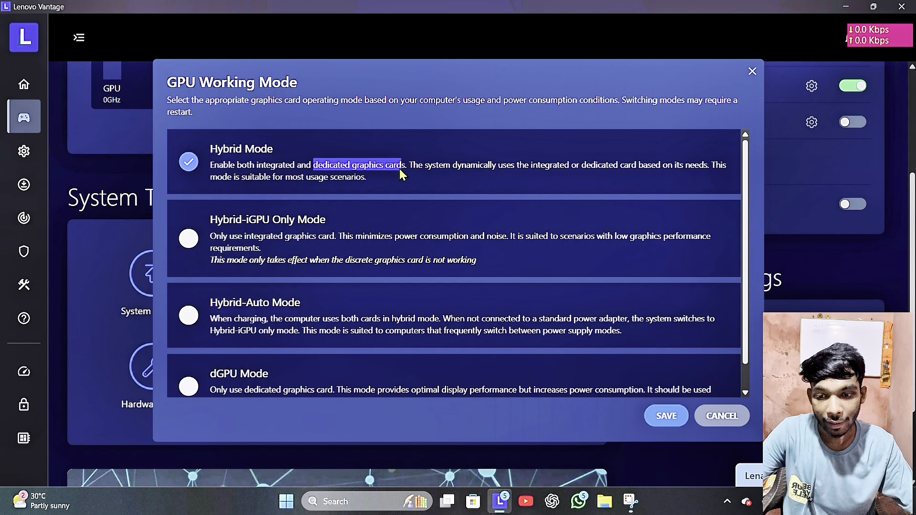
{"action": "left_click_drag", "start_coordinate": [219, 164], "coordinate": [229, 162]}
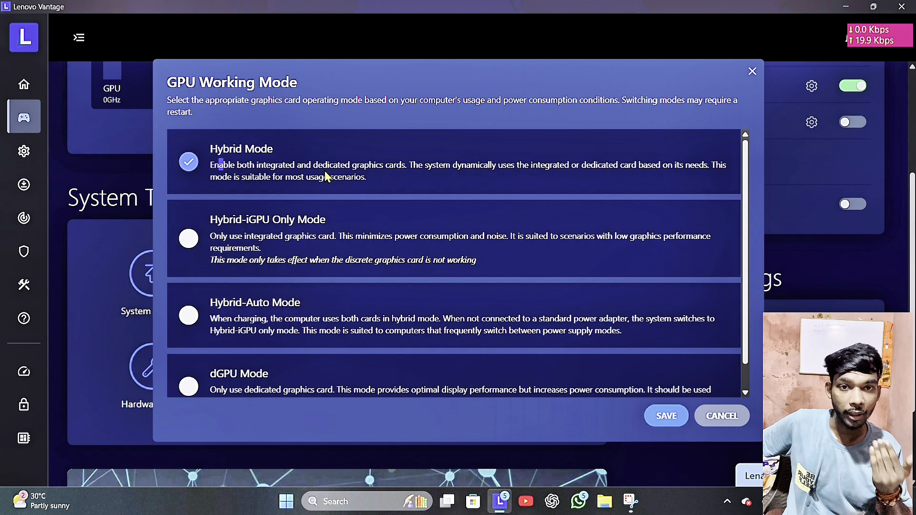
{"action": "left_click_drag", "start_coordinate": [314, 165], "coordinate": [405, 168]}
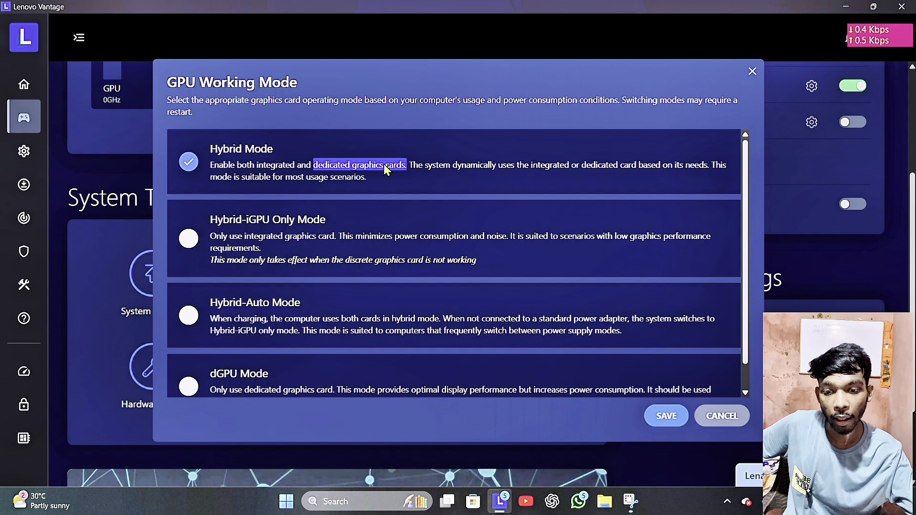
{"action": "left_click", "coordinate": [358, 176]}
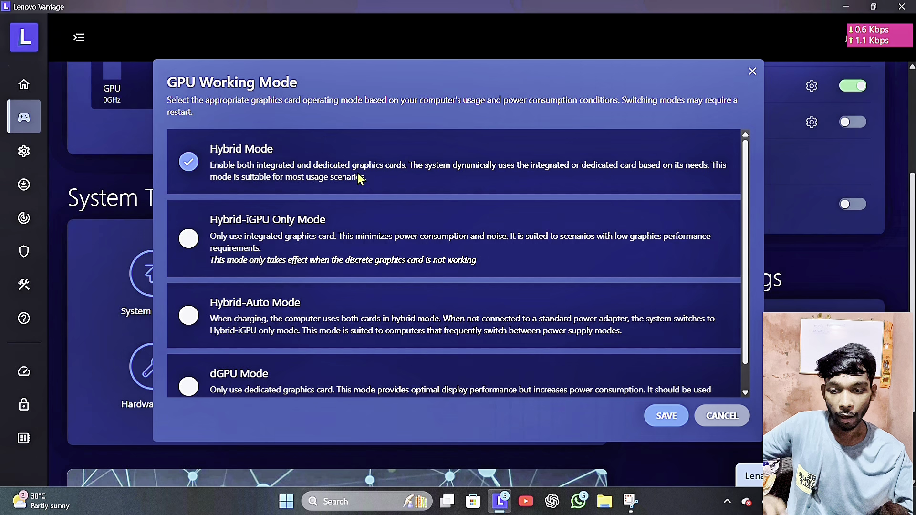
{"action": "left_click_drag", "start_coordinate": [314, 166], "coordinate": [406, 166]}
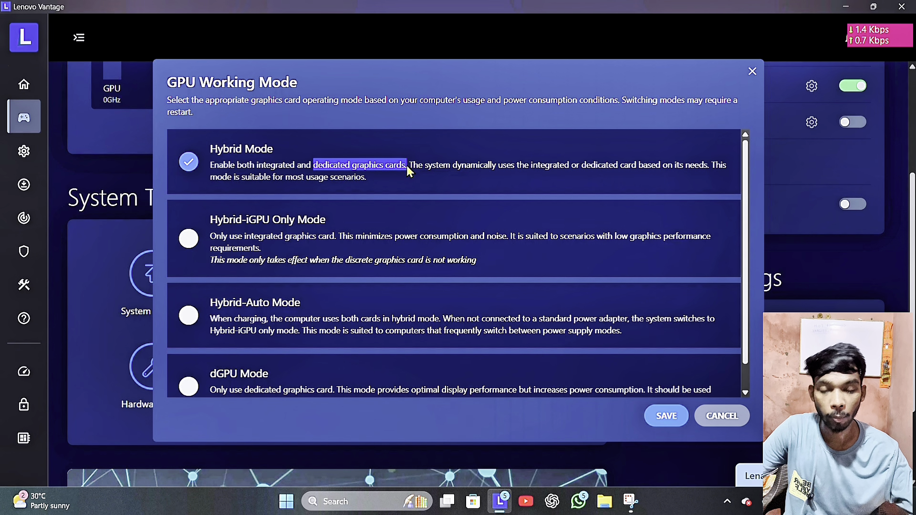
{"action": "left_click", "coordinate": [385, 203]}
{"action": "left_click_drag", "start_coordinate": [256, 167], "coordinate": [272, 170]}
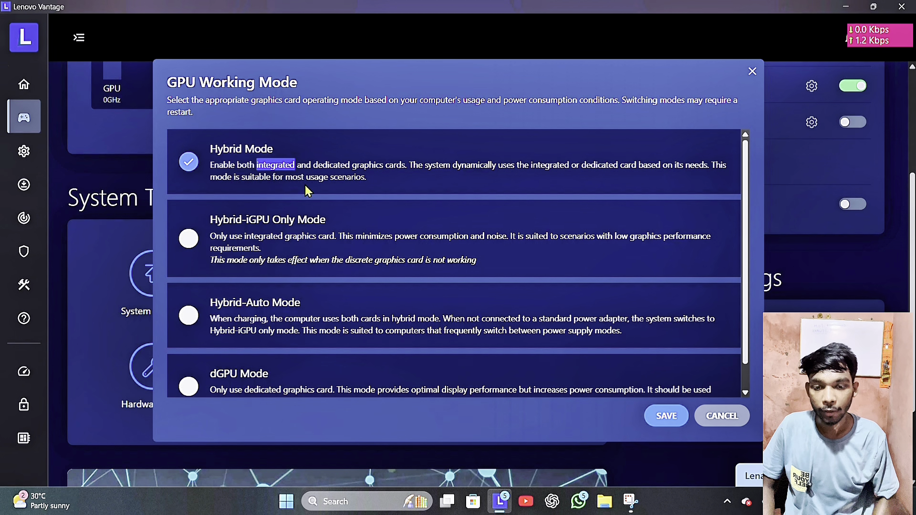
{"action": "left_click", "coordinate": [422, 184]}
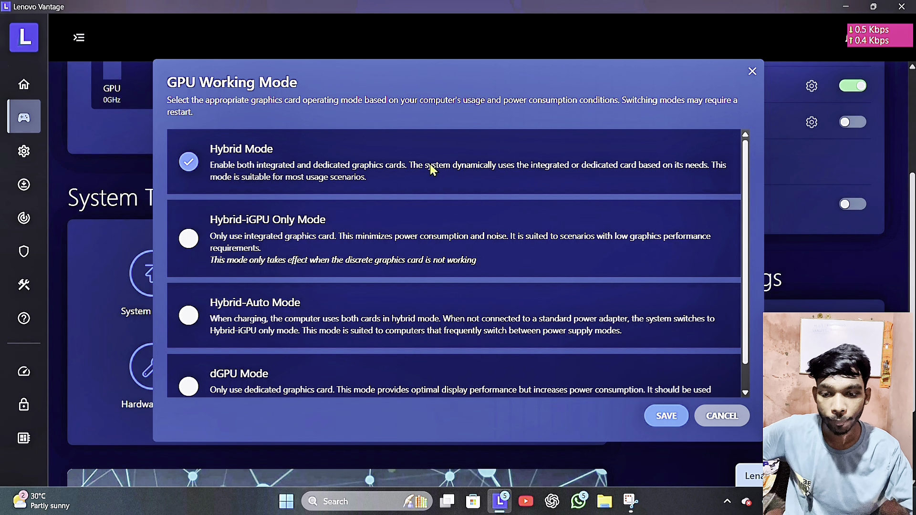
Step: Highlight the Hybrid Mode phrases about dynamic card use and usage scenarios while reading, and look over the other modes
{"action": "left_click_drag", "start_coordinate": [428, 167], "coordinate": [719, 170]}
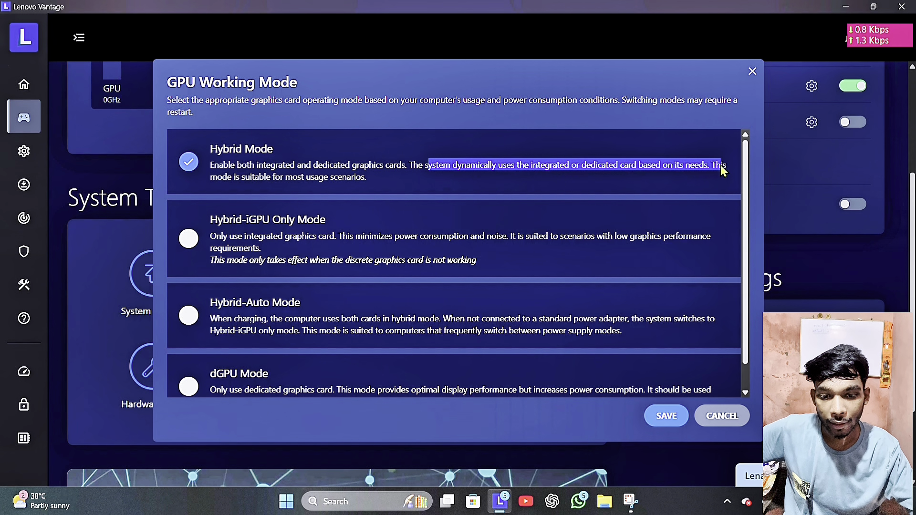
{"action": "left_click", "coordinate": [301, 203]}
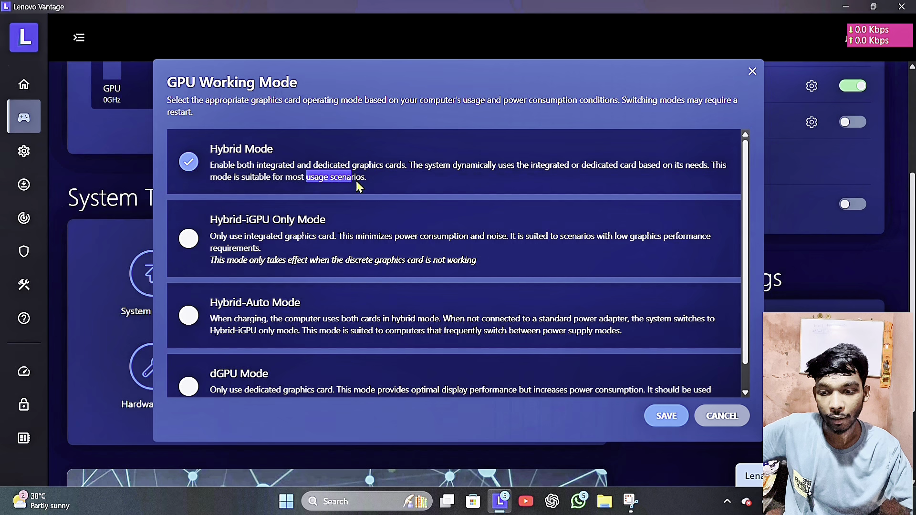
{"action": "left_click_drag", "start_coordinate": [358, 186], "coordinate": [388, 180]}
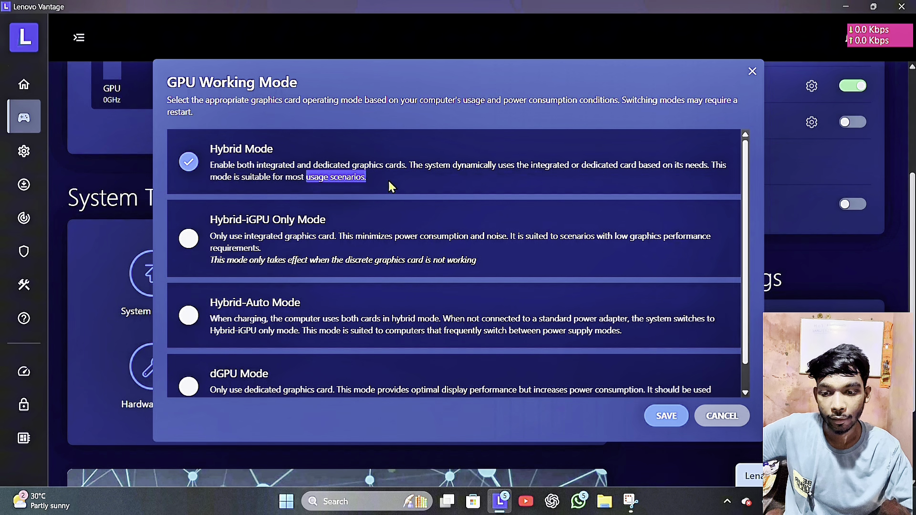
{"action": "left_click", "coordinate": [292, 181]}
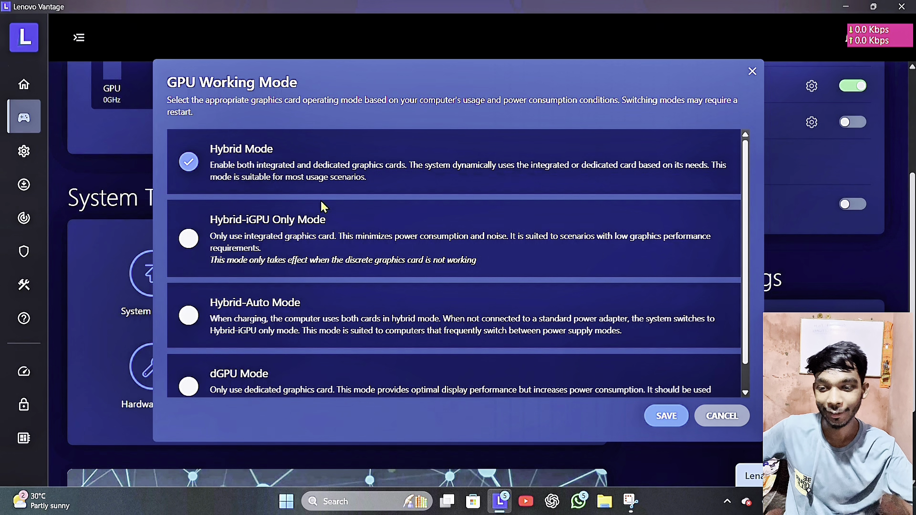
{"action": "scroll", "coordinate": [320, 201], "scroll_direction": "down", "scroll_amount": 1}
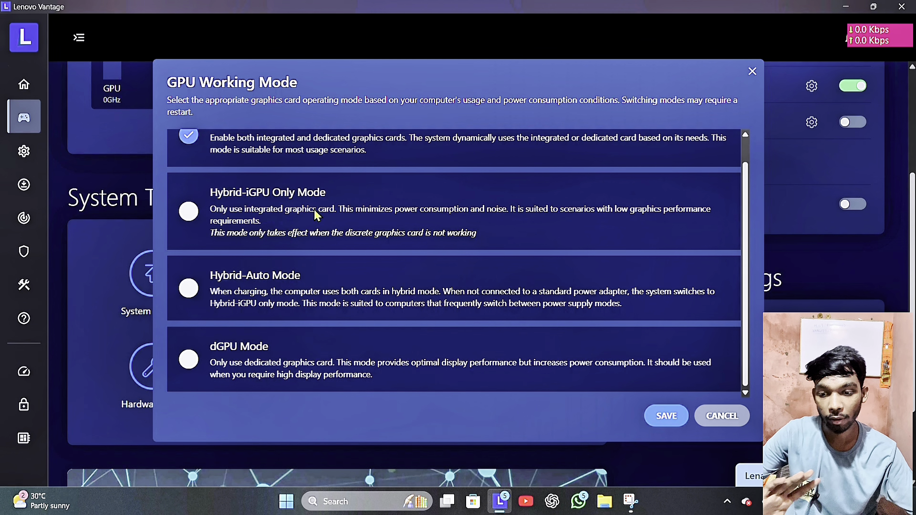
{"action": "scroll", "coordinate": [248, 229], "scroll_direction": "up", "scroll_amount": 1}
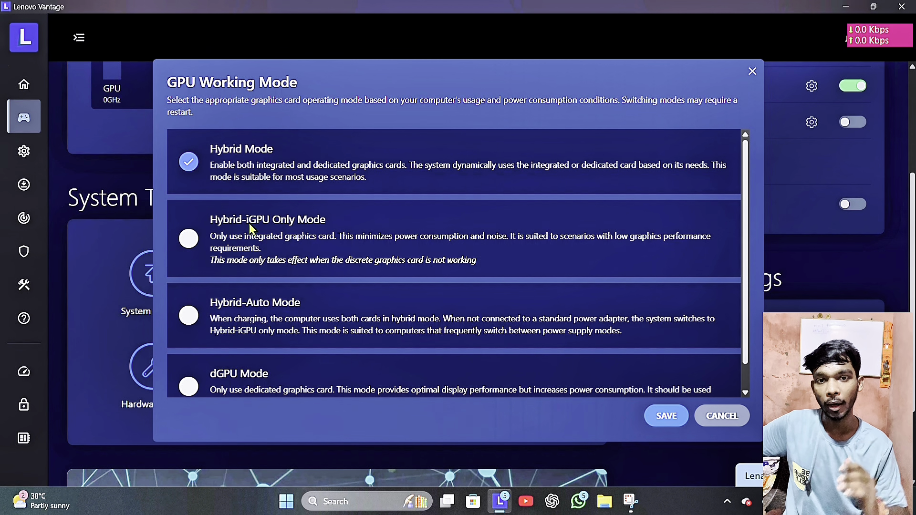
Step: Select Hybrid-iGPU Only Mode without saving, and highlight its note about the discrete graphics card while reading the description
{"action": "left_click", "coordinate": [188, 241]}
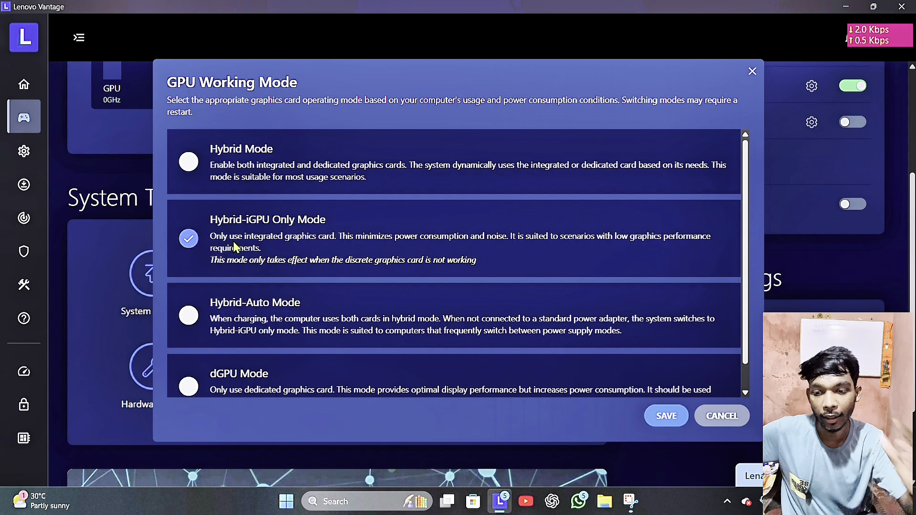
{"action": "scroll", "coordinate": [288, 224], "scroll_direction": "down", "scroll_amount": 1}
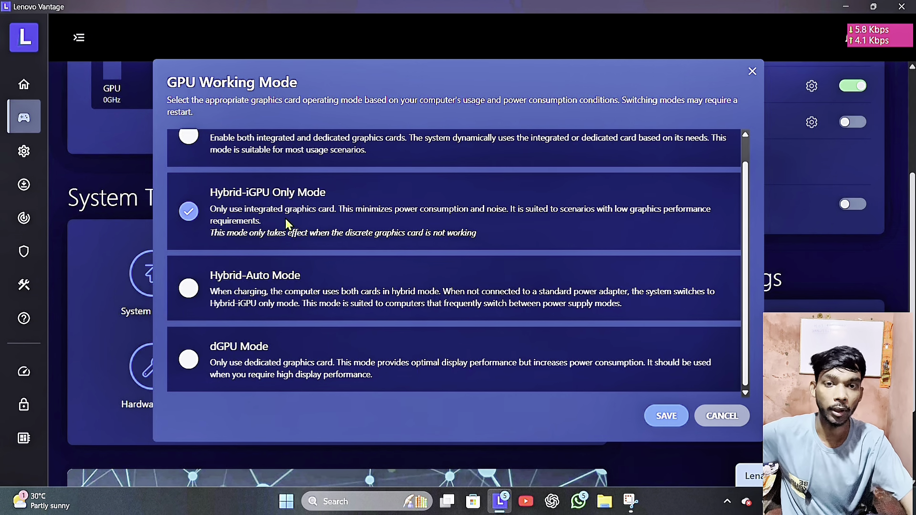
{"action": "scroll", "coordinate": [288, 224], "scroll_direction": "up", "scroll_amount": 1}
{"action": "scroll", "coordinate": [289, 224], "scroll_direction": "down", "scroll_amount": 1}
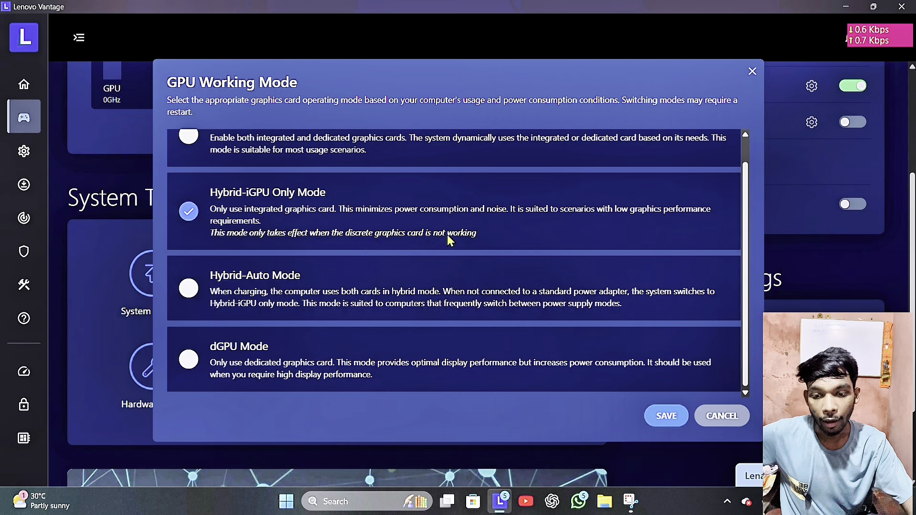
{"action": "left_click_drag", "start_coordinate": [476, 234], "coordinate": [192, 247]}
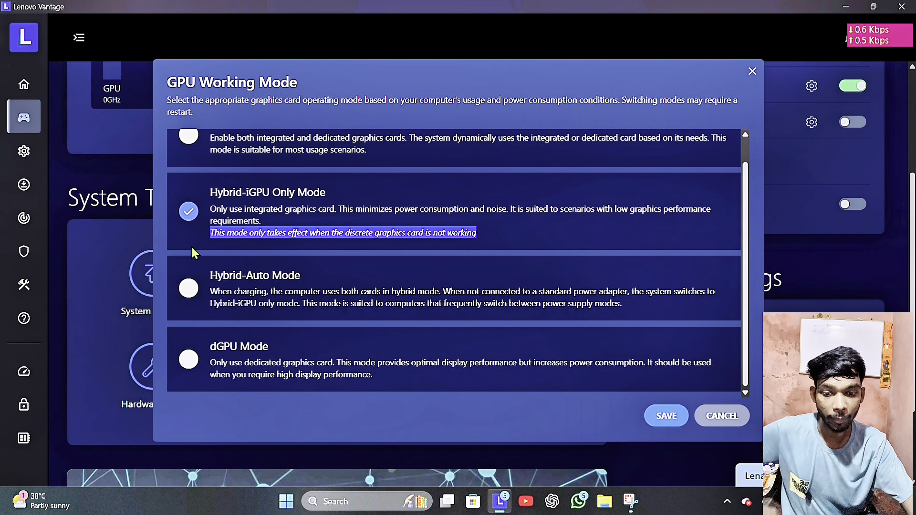
{"action": "scroll", "coordinate": [315, 277], "scroll_direction": "up", "scroll_amount": 1}
{"action": "scroll", "coordinate": [341, 272], "scroll_direction": "down", "scroll_amount": 1}
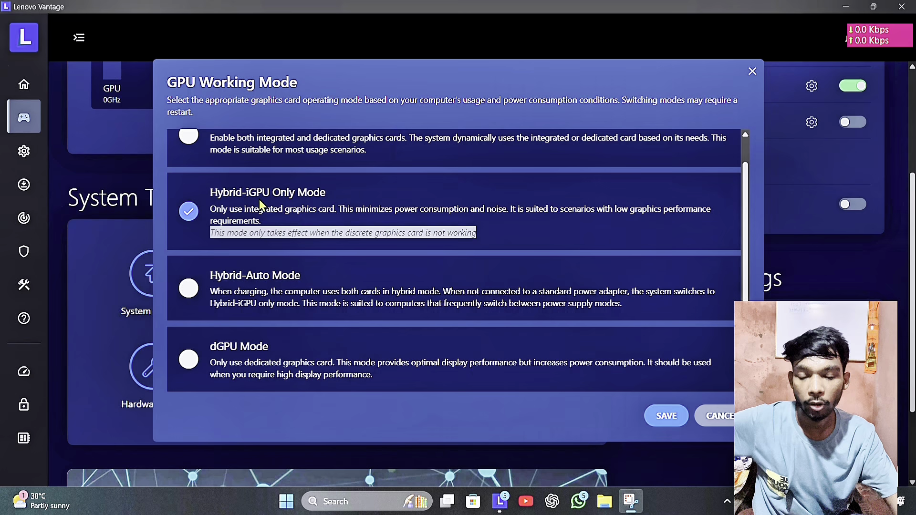
{"action": "scroll", "coordinate": [233, 215], "scroll_direction": "up", "scroll_amount": 1}
{"action": "scroll", "coordinate": [210, 282], "scroll_direction": "down", "scroll_amount": 1}
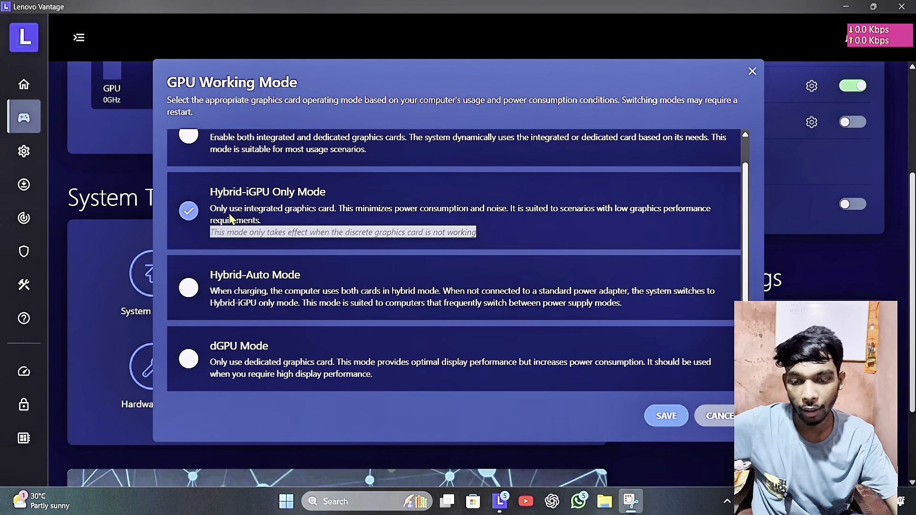
Step: Try Hybrid-Auto Mode and dGPU Mode in the GPU Working Mode settings without saving
{"action": "left_click", "coordinate": [204, 286]}
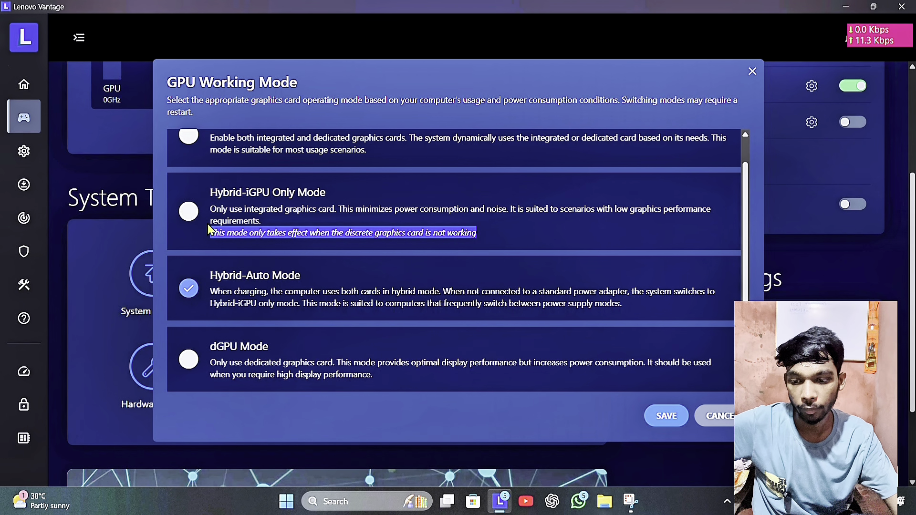
{"action": "left_click", "coordinate": [200, 210]}
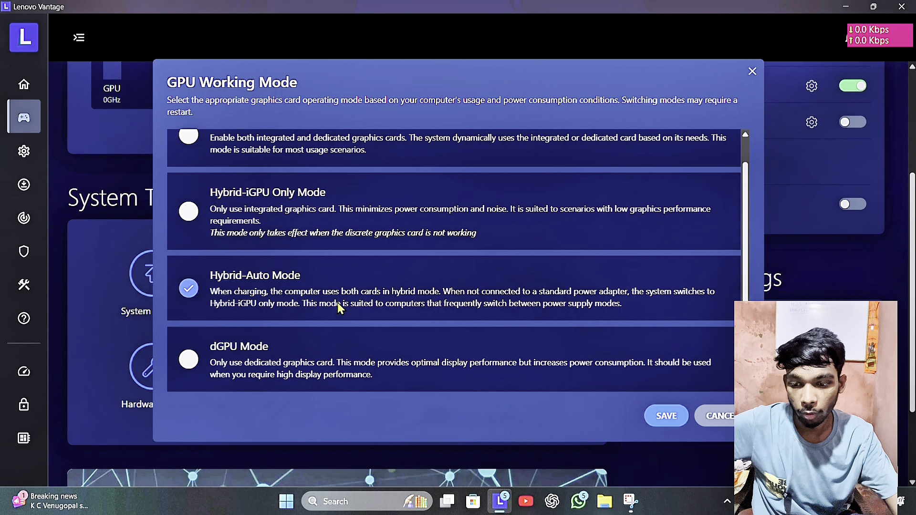
{"action": "left_click", "coordinate": [190, 362]}
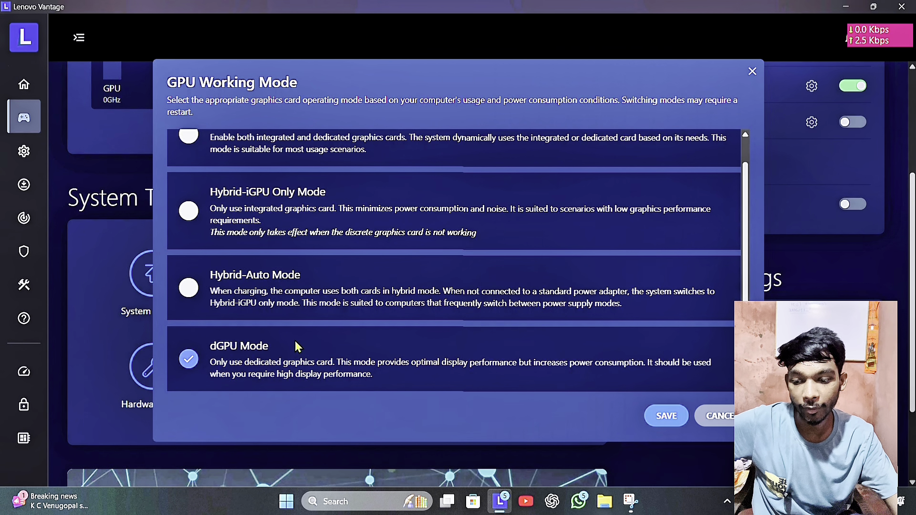
Step: Reselect Hybrid Mode and close the GPU Working Mode settings without saving
{"action": "scroll", "coordinate": [298, 314], "scroll_direction": "up", "scroll_amount": 1}
{"action": "scroll", "coordinate": [299, 315], "scroll_direction": "down", "scroll_amount": 1}
{"action": "scroll", "coordinate": [300, 315], "scroll_direction": "up", "scroll_amount": 1}
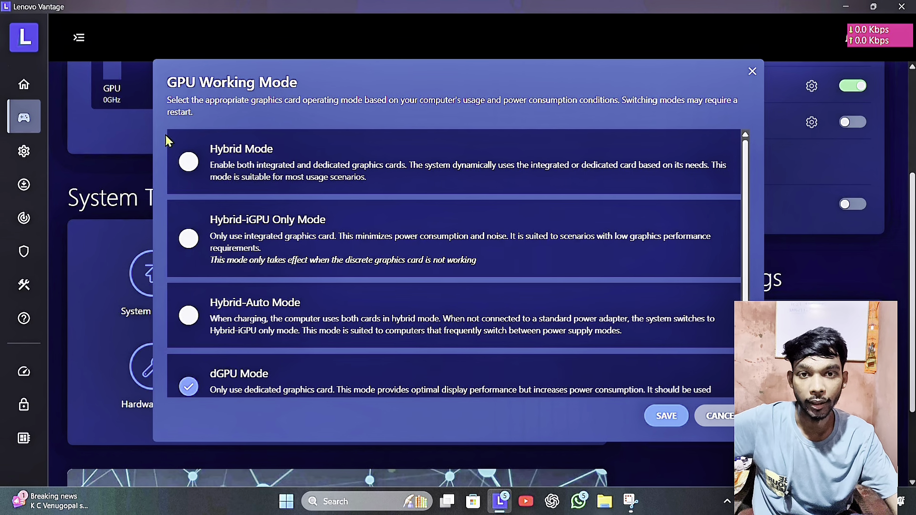
{"action": "left_click", "coordinate": [187, 163]}
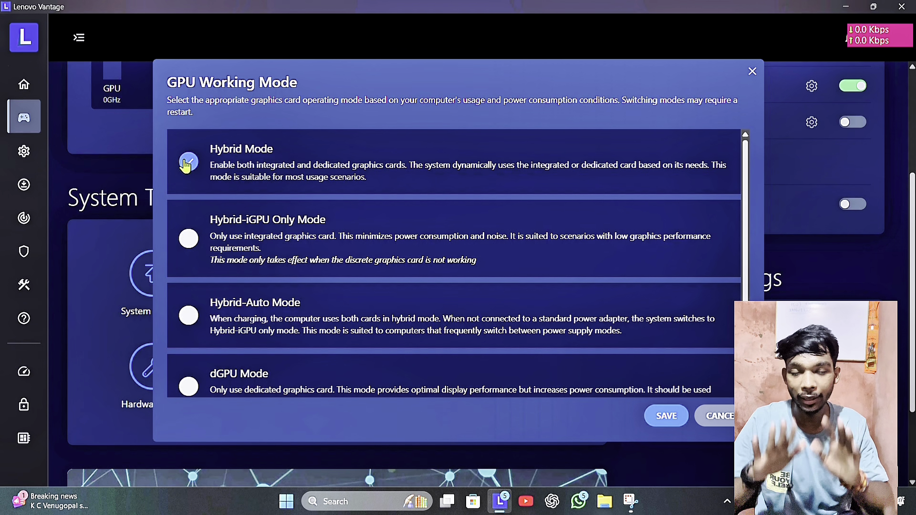
{"action": "left_click", "coordinate": [752, 73]}
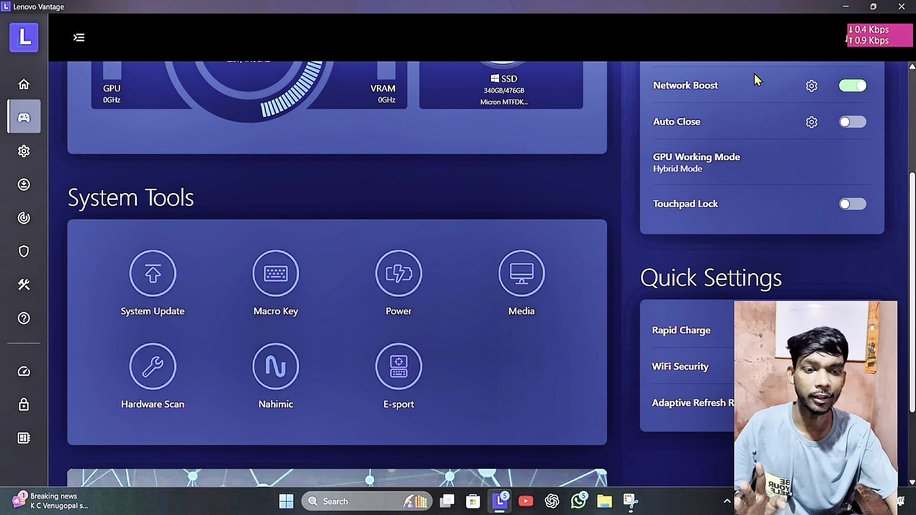
Step: Look over the gaming page's system tools and quick settings, and switch Adaptive Refresh Rate off and back on
{"action": "scroll", "coordinate": [558, 210], "scroll_direction": "down", "scroll_amount": 2}
{"action": "scroll", "coordinate": [584, 114], "scroll_direction": "up", "scroll_amount": 5}
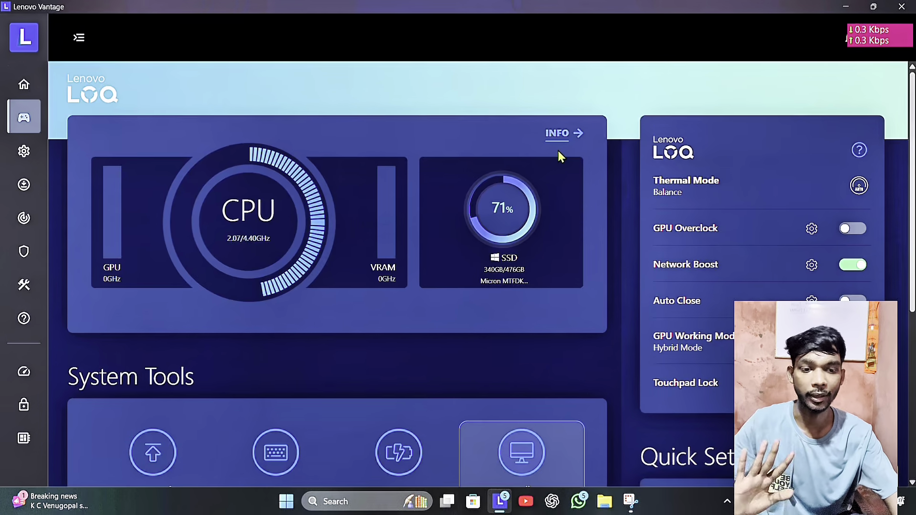
{"action": "scroll", "coordinate": [702, 252], "scroll_direction": "down", "scroll_amount": 3}
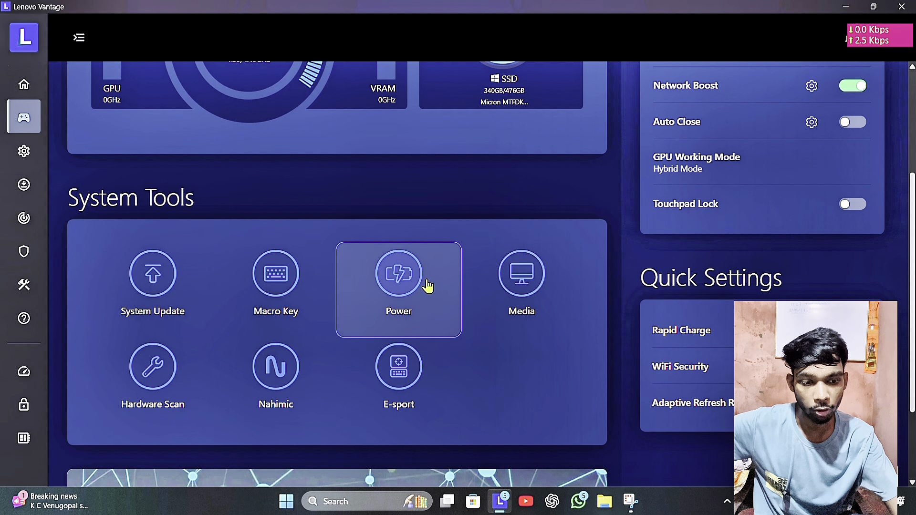
{"action": "scroll", "coordinate": [757, 234], "scroll_direction": "down", "scroll_amount": 2}
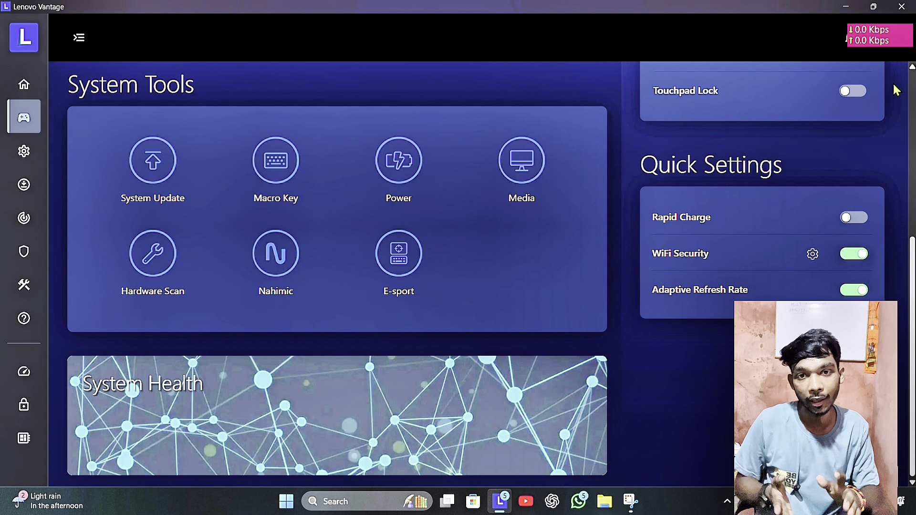
{"action": "left_click", "coordinate": [852, 291]}
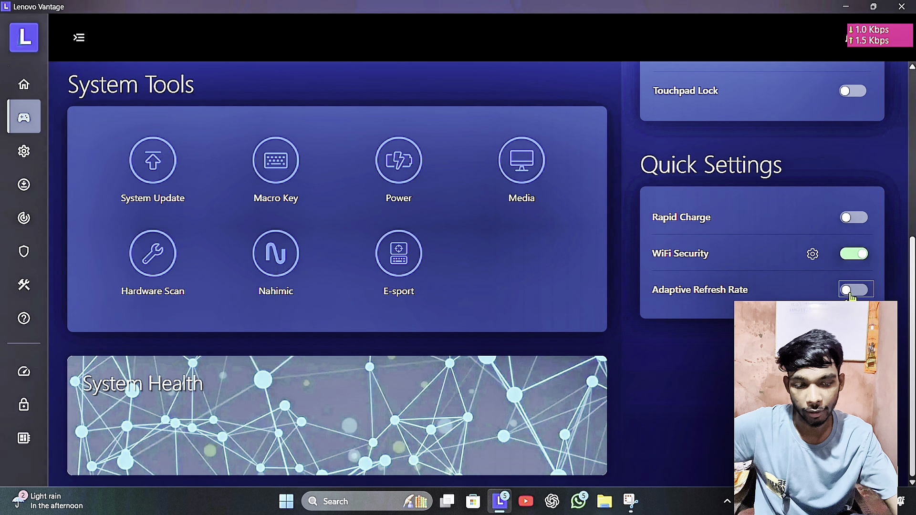
{"action": "left_click", "coordinate": [849, 292]}
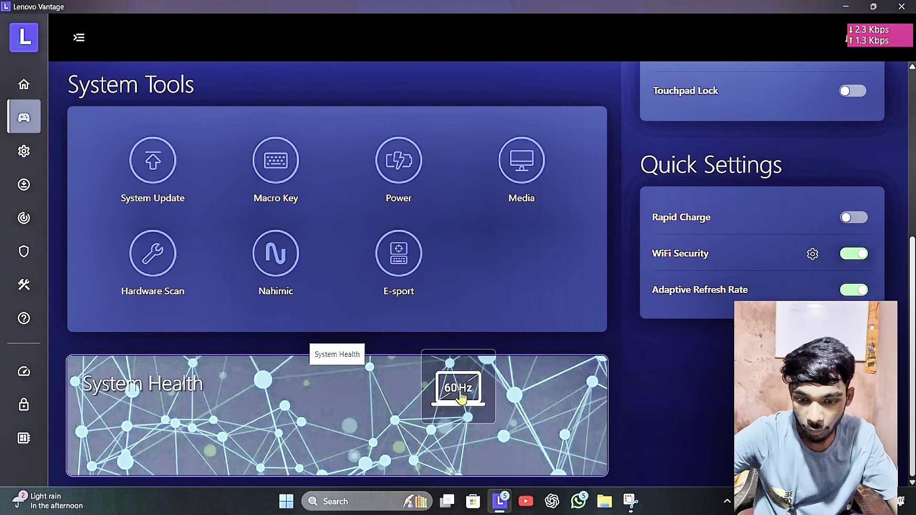
Step: Open System Update from the system tools and review the available updates and auto update settings
{"action": "scroll", "coordinate": [550, 324], "scroll_direction": "up", "scroll_amount": 5}
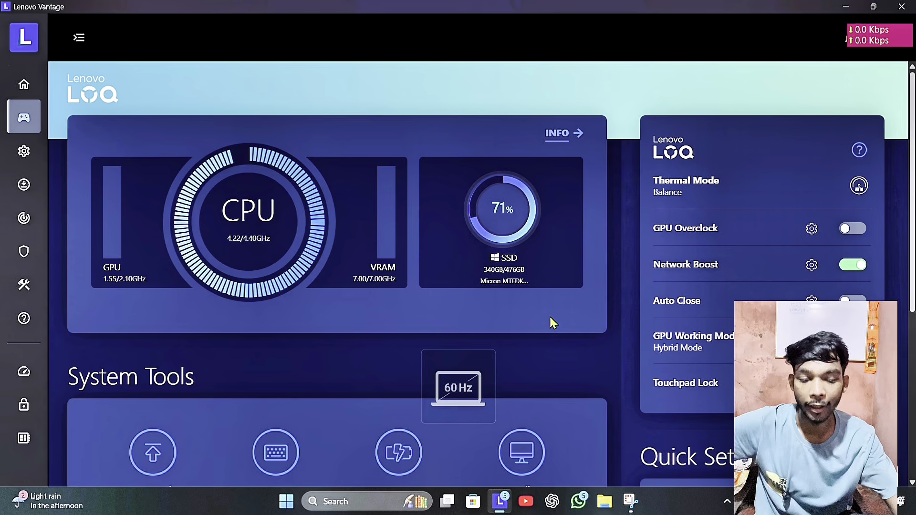
{"action": "scroll", "coordinate": [551, 310], "scroll_direction": "down", "scroll_amount": 5}
{"action": "scroll", "coordinate": [551, 313], "scroll_direction": "up", "scroll_amount": 3}
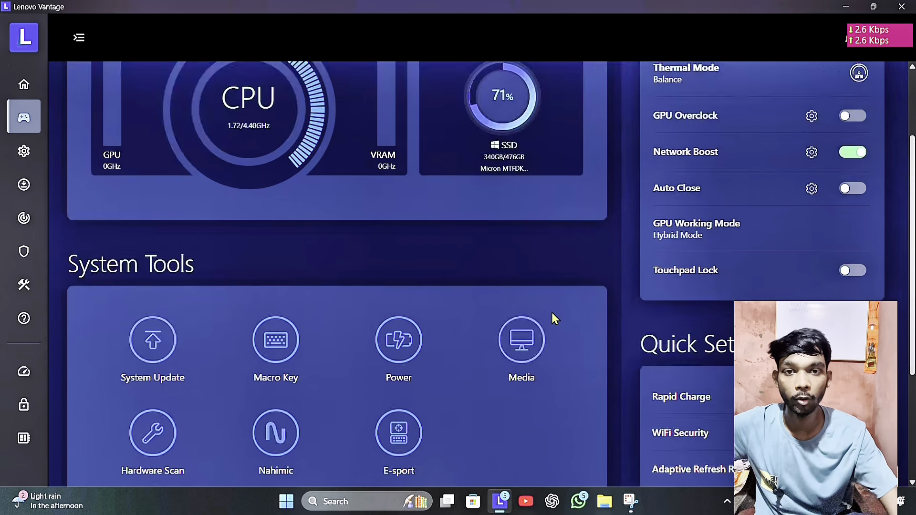
{"action": "scroll", "coordinate": [551, 313], "scroll_direction": "down", "scroll_amount": 3}
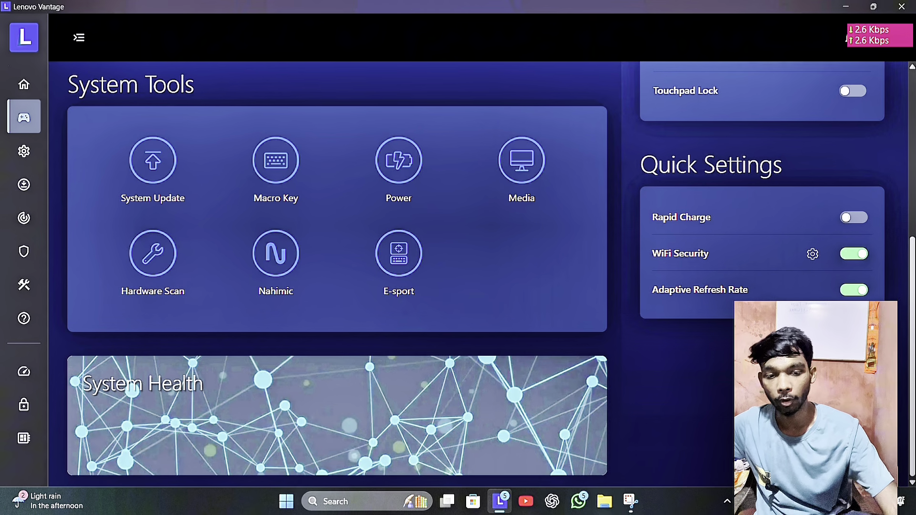
{"action": "left_click", "coordinate": [147, 186]}
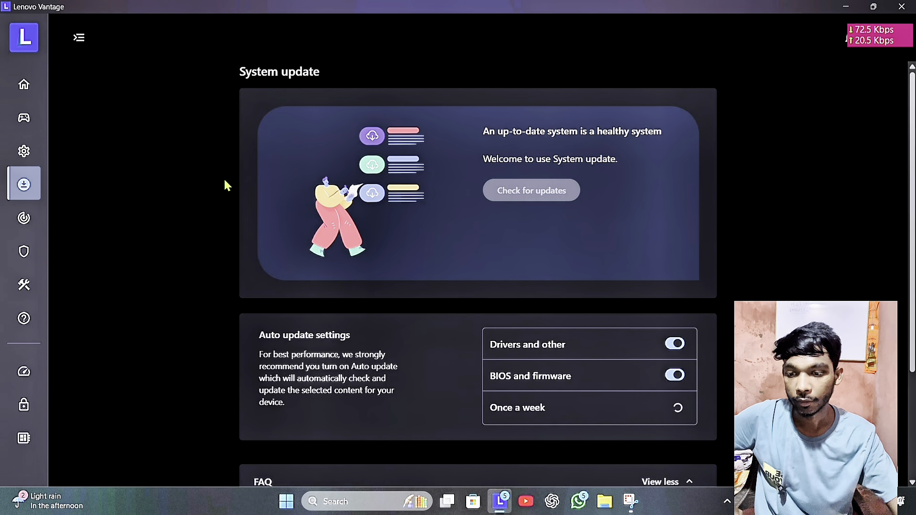
{"action": "scroll", "coordinate": [293, 213], "scroll_direction": "down", "scroll_amount": 4}
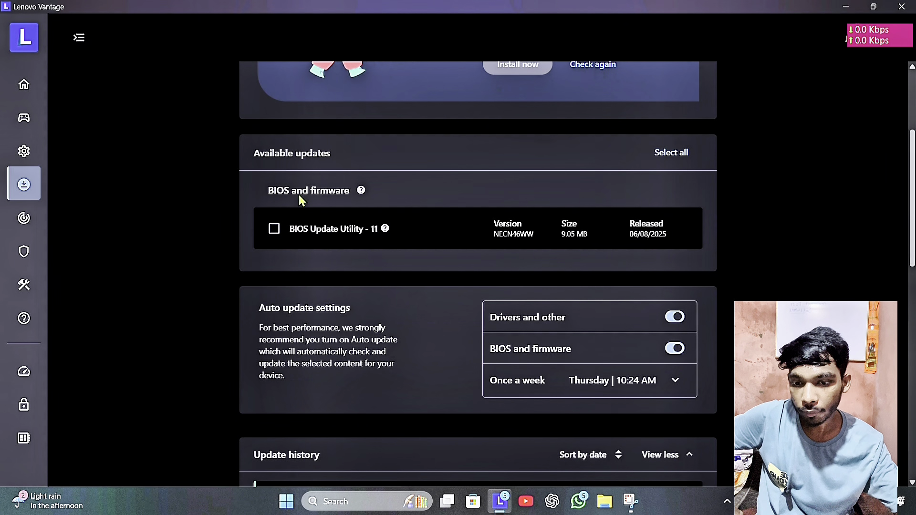
{"action": "scroll", "coordinate": [509, 142], "scroll_direction": "up", "scroll_amount": 4}
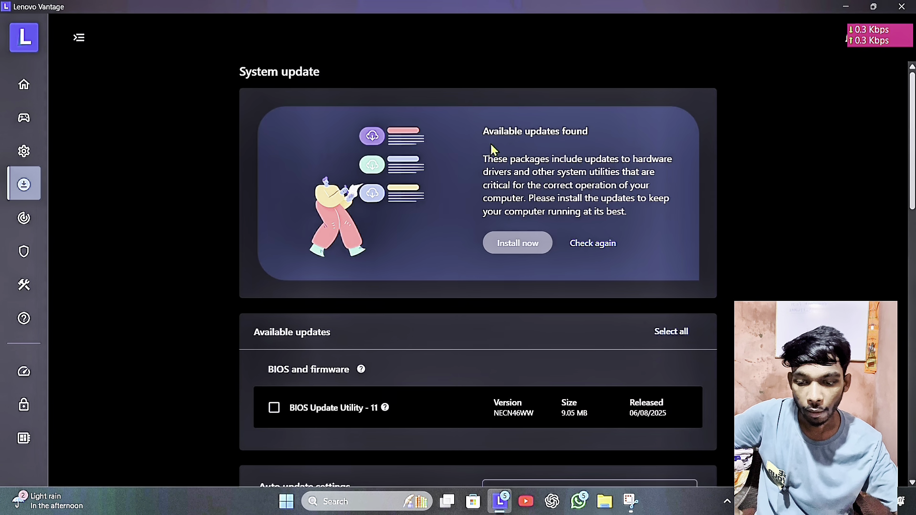
Step: Open the Power device settings and highlight the battery's current charge, original design capacity and full charge capacity while reading them
{"action": "left_click", "coordinate": [26, 151]}
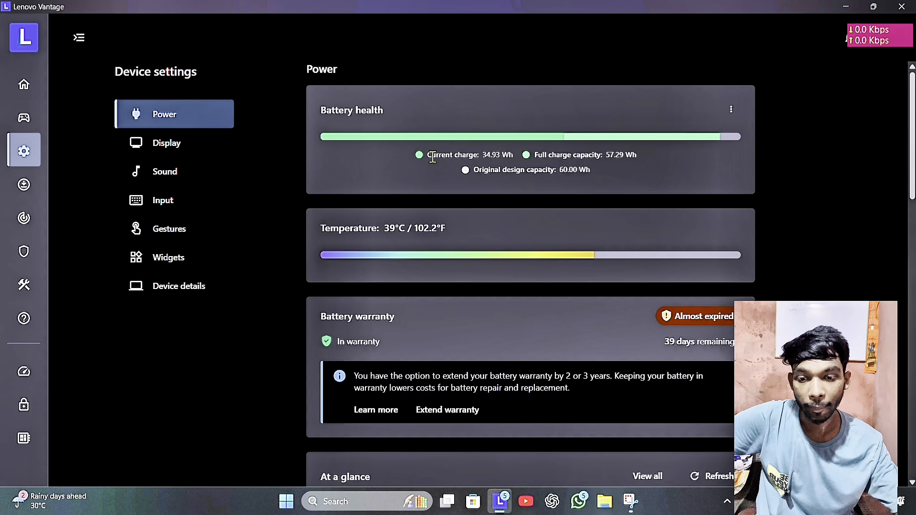
{"action": "left_click_drag", "start_coordinate": [432, 157], "coordinate": [524, 160]}
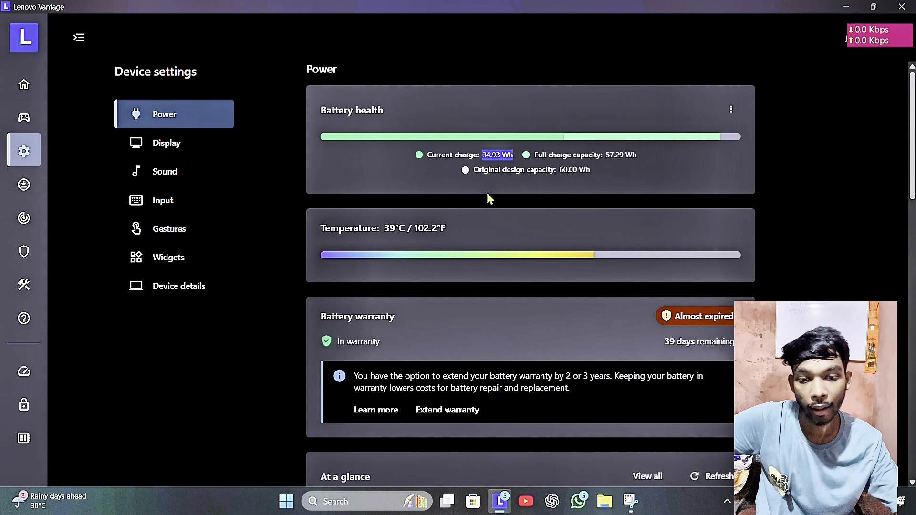
{"action": "left_click_drag", "start_coordinate": [473, 176], "coordinate": [591, 189]}
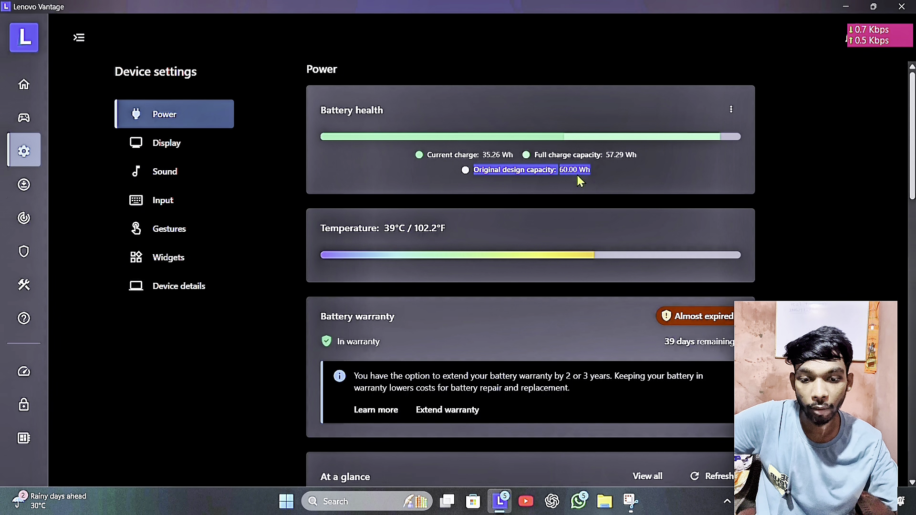
{"action": "left_click", "coordinate": [567, 196]}
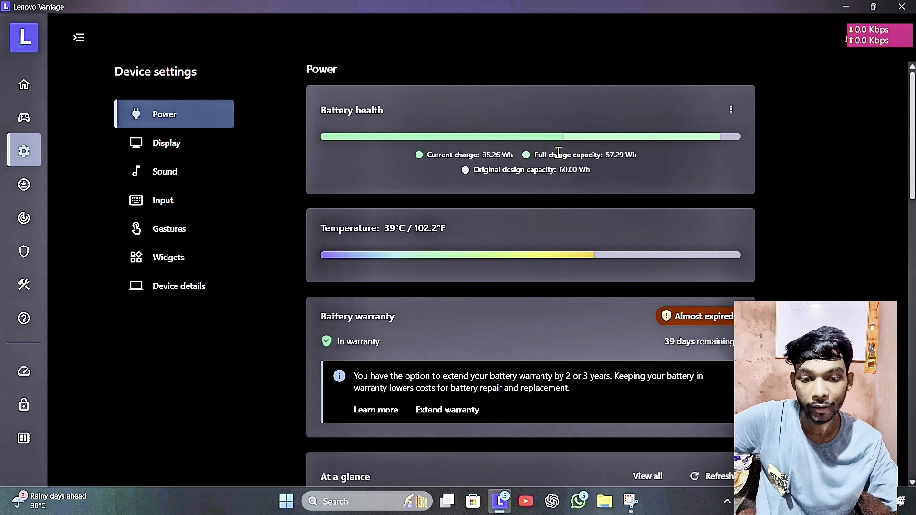
{"action": "left_click_drag", "start_coordinate": [534, 154], "coordinate": [634, 157]}
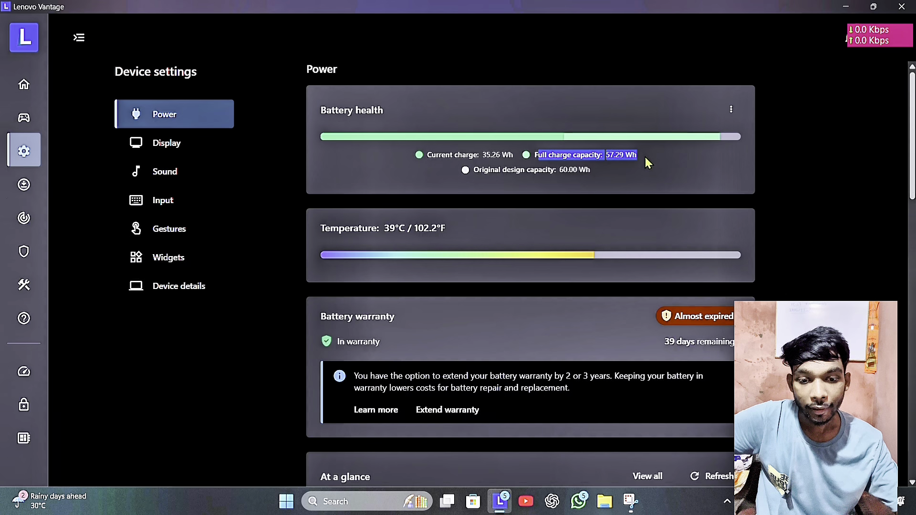
{"action": "left_click", "coordinate": [613, 185]}
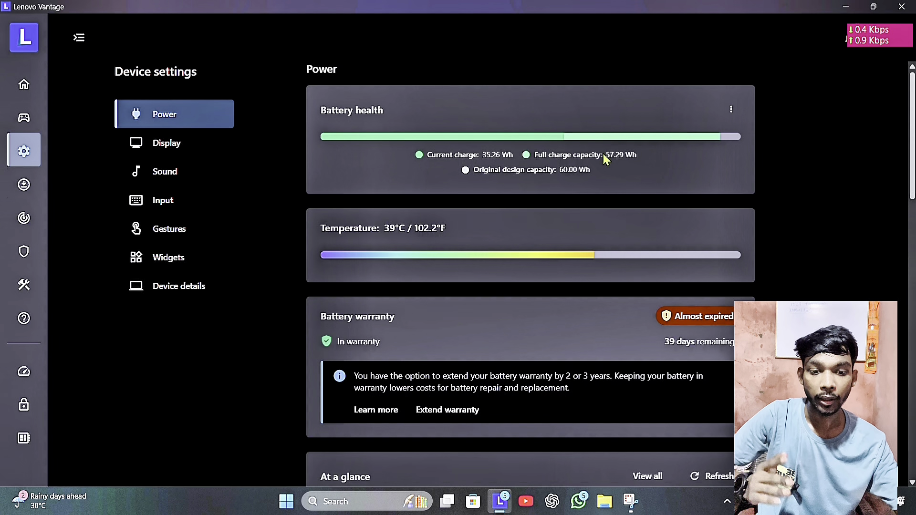
Step: Highlight the full charge capacity value in the Battery health section while reading it
{"action": "left_click_drag", "start_coordinate": [605, 154], "coordinate": [647, 155]}
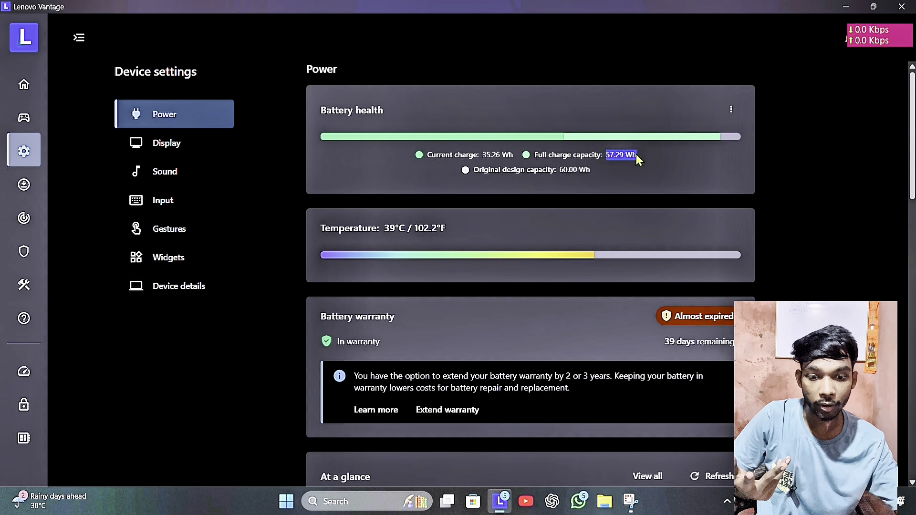
{"action": "left_click", "coordinate": [603, 159]}
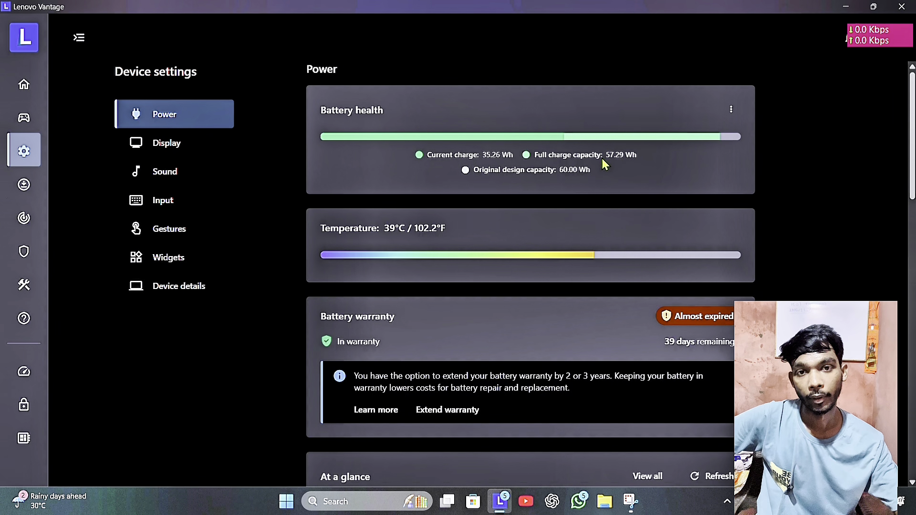
{"action": "left_click_drag", "start_coordinate": [609, 153], "coordinate": [618, 154]}
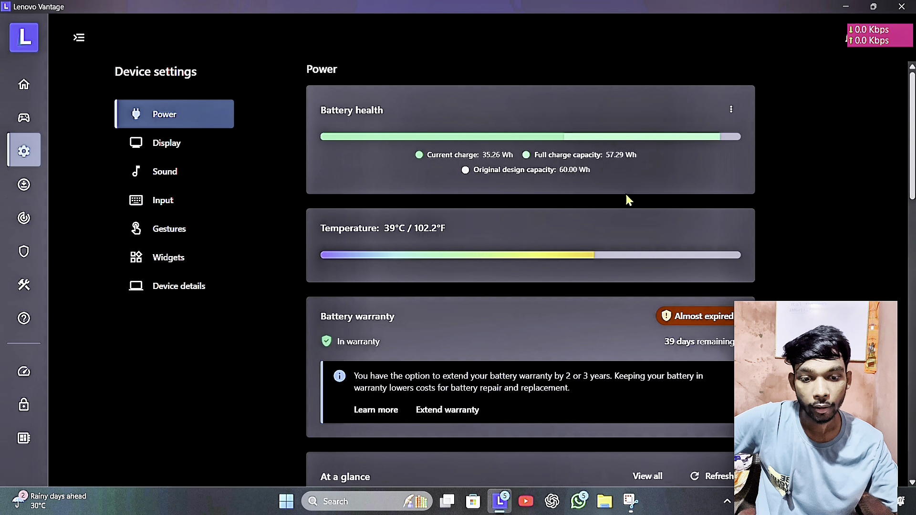
Step: Compare the battery's current charge with the Windows battery percentage, then highlight the full charge capacity
{"action": "left_click_drag", "start_coordinate": [427, 155], "coordinate": [513, 155]}
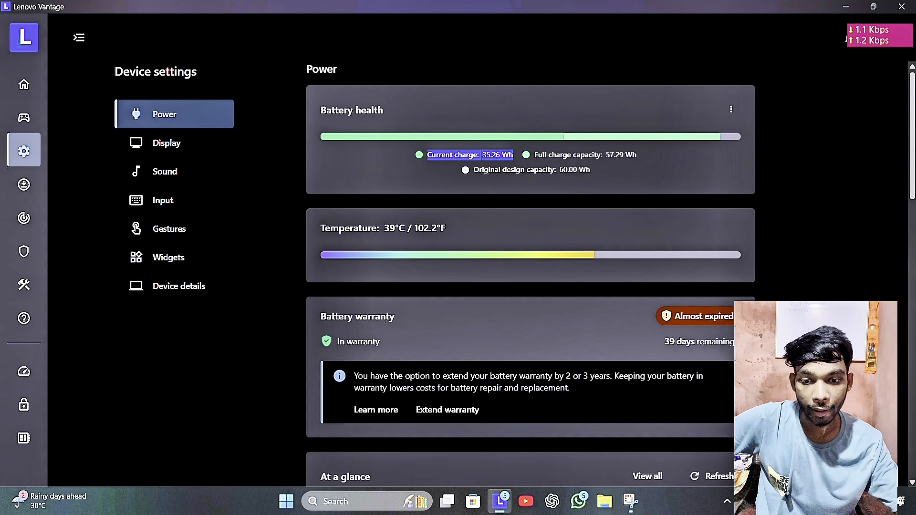
{"action": "left_click", "coordinate": [816, 501]}
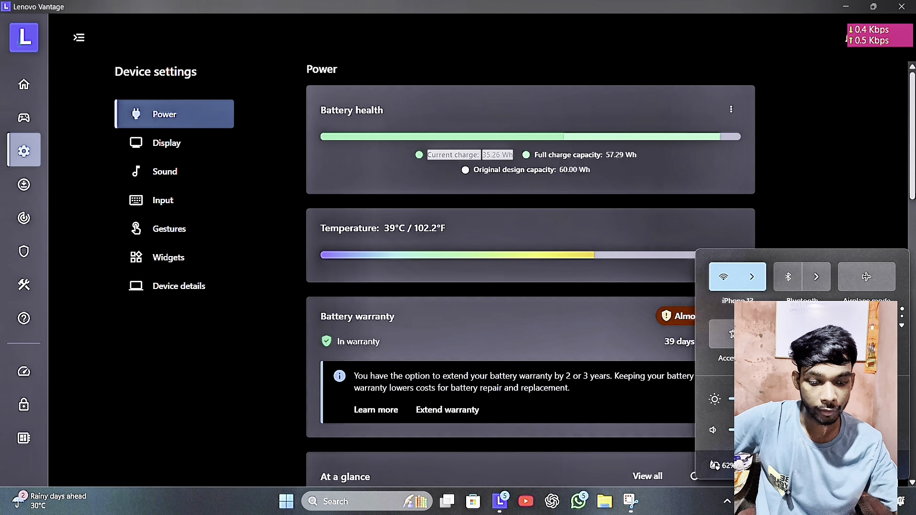
{"action": "left_click", "coordinate": [816, 500]}
{"action": "left_click", "coordinate": [486, 155]}
{"action": "left_click_drag", "start_coordinate": [482, 155], "coordinate": [514, 157]}
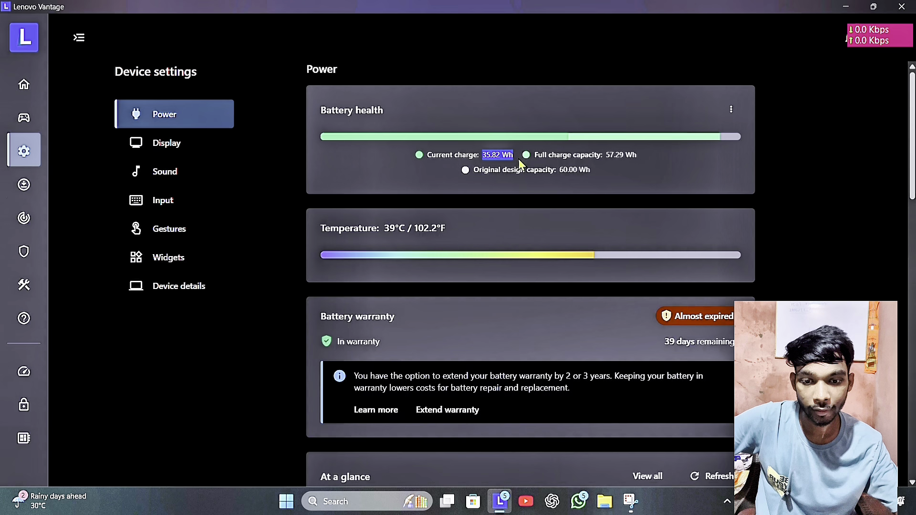
{"action": "left_click", "coordinate": [505, 176]}
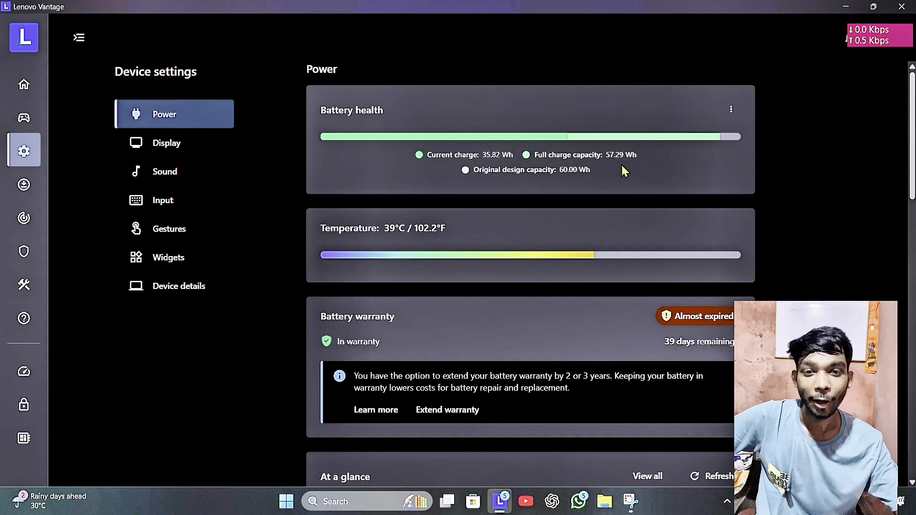
{"action": "left_click_drag", "start_coordinate": [636, 154], "coordinate": [536, 154]}
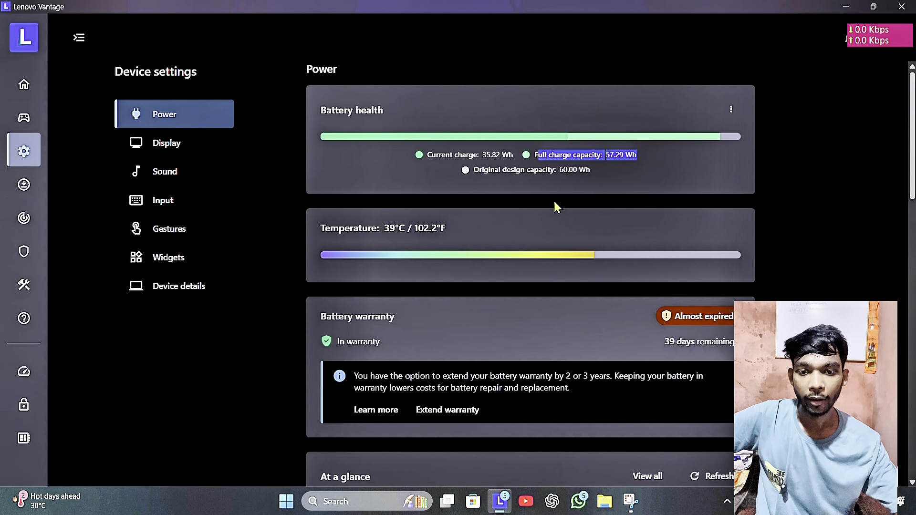
Step: Examine the battery temperature reading below the Battery health section
{"action": "scroll", "coordinate": [554, 202], "scroll_direction": "down", "scroll_amount": 3}
{"action": "scroll", "coordinate": [525, 210], "scroll_direction": "up", "scroll_amount": 1}
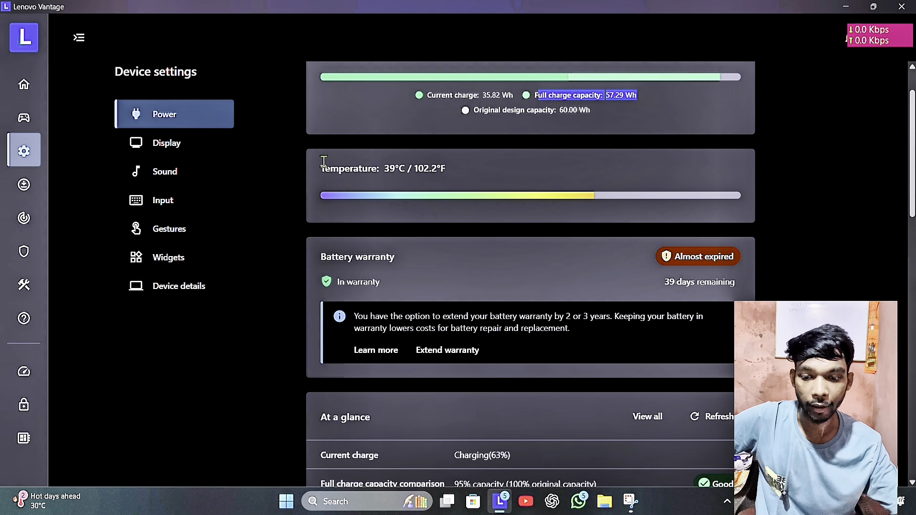
{"action": "left_click_drag", "start_coordinate": [316, 163], "coordinate": [473, 145]}
{"action": "left_click", "coordinate": [479, 149]}
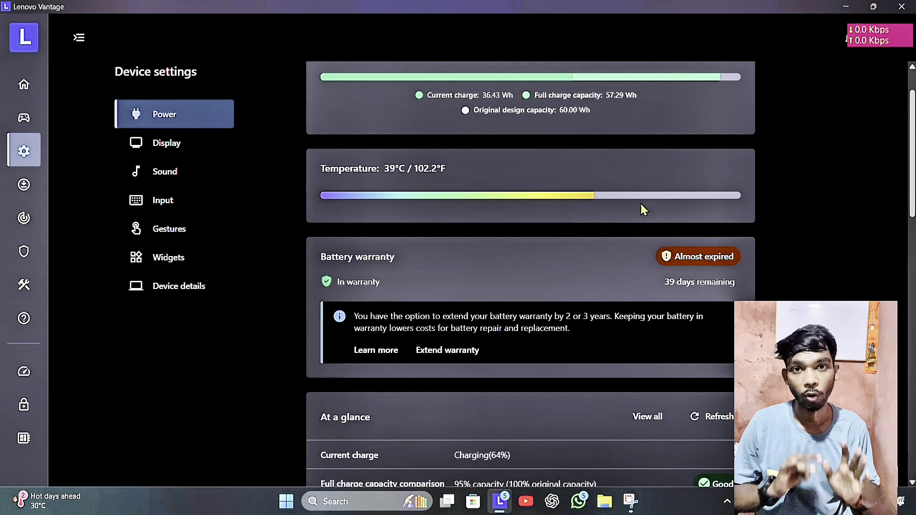
Step: Examine the Battery warranty section and highlight the remaining warranty days
{"action": "scroll", "coordinate": [487, 232], "scroll_direction": "down", "scroll_amount": 1}
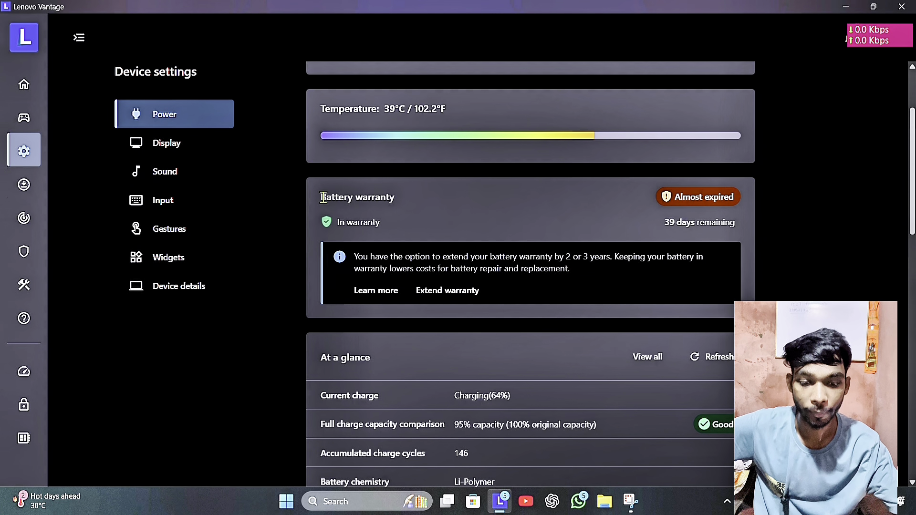
{"action": "left_click_drag", "start_coordinate": [323, 197], "coordinate": [629, 197]}
{"action": "left_click", "coordinate": [627, 196]}
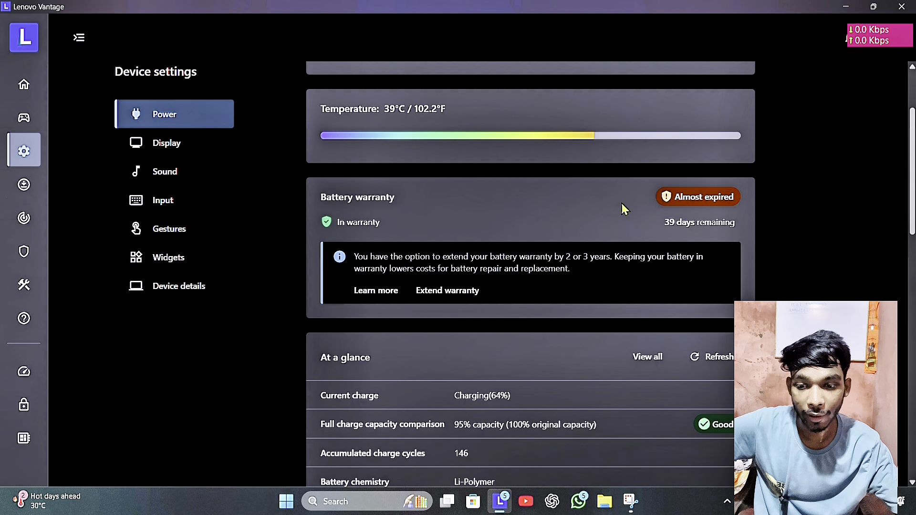
{"action": "scroll", "coordinate": [613, 213], "scroll_direction": "down", "scroll_amount": 1}
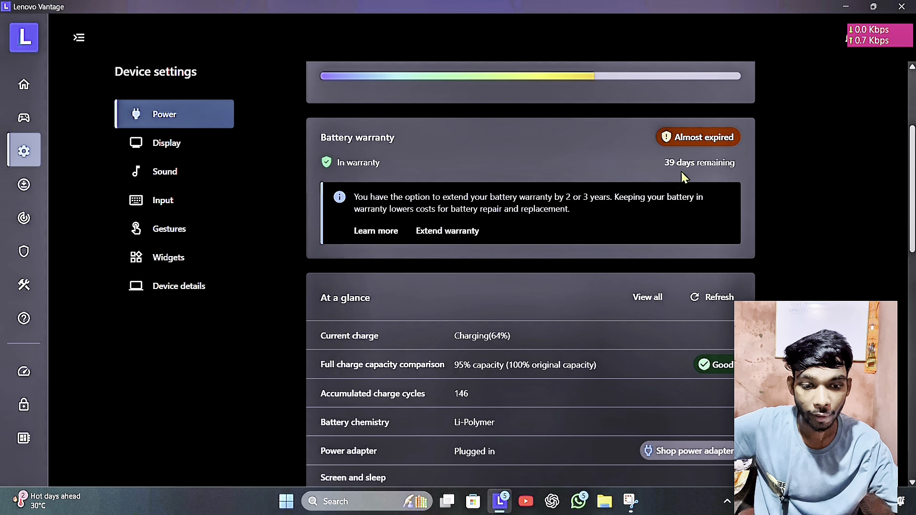
{"action": "left_click_drag", "start_coordinate": [664, 162], "coordinate": [745, 160]}
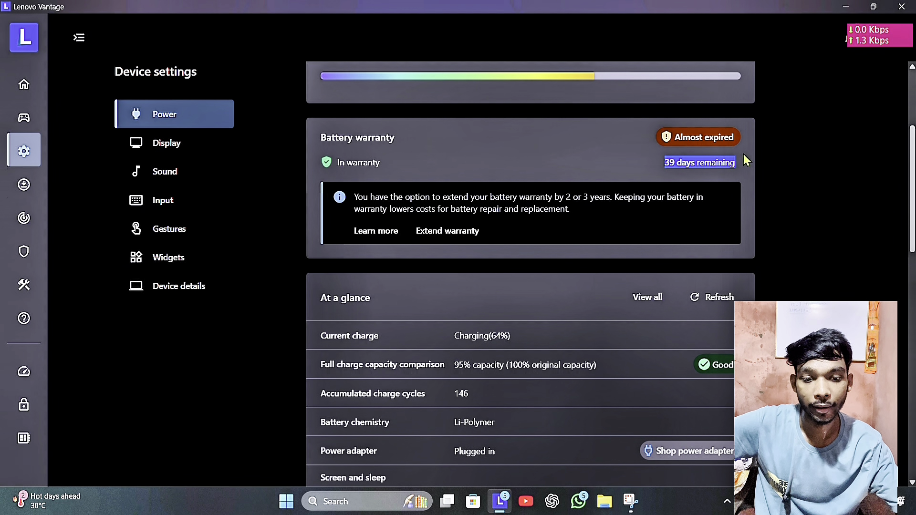
{"action": "left_click", "coordinate": [672, 167]}
{"action": "left_click_drag", "start_coordinate": [668, 165], "coordinate": [752, 164]}
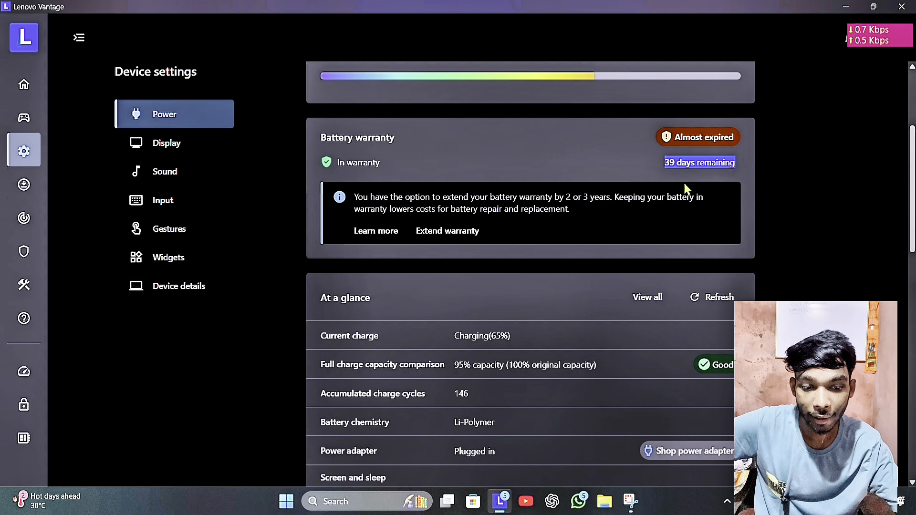
{"action": "left_click", "coordinate": [670, 164]}
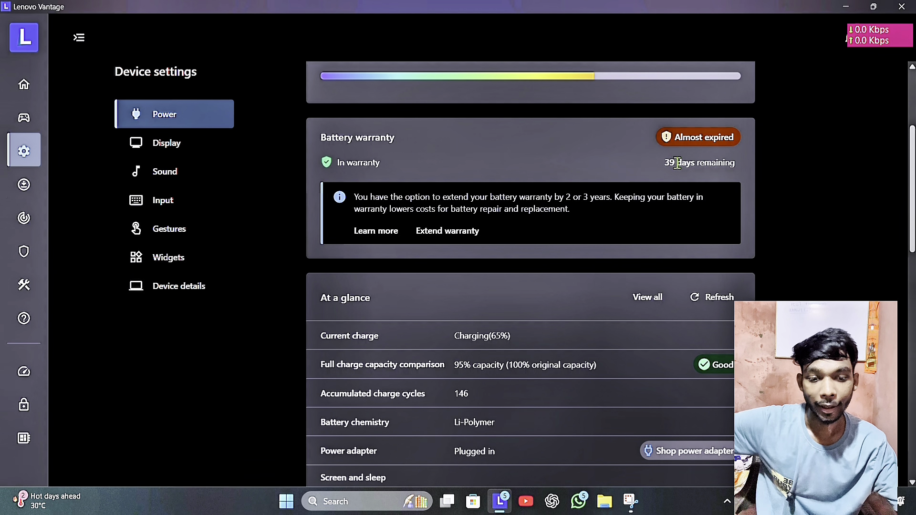
{"action": "left_click_drag", "start_coordinate": [663, 163], "coordinate": [759, 157]}
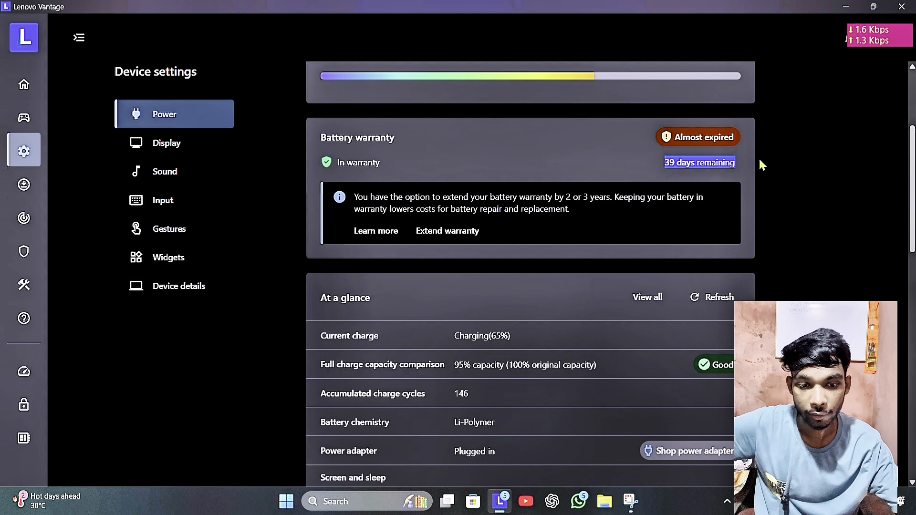
{"action": "left_click", "coordinate": [629, 173]}
{"action": "left_click_drag", "start_coordinate": [666, 163], "coordinate": [748, 165]}
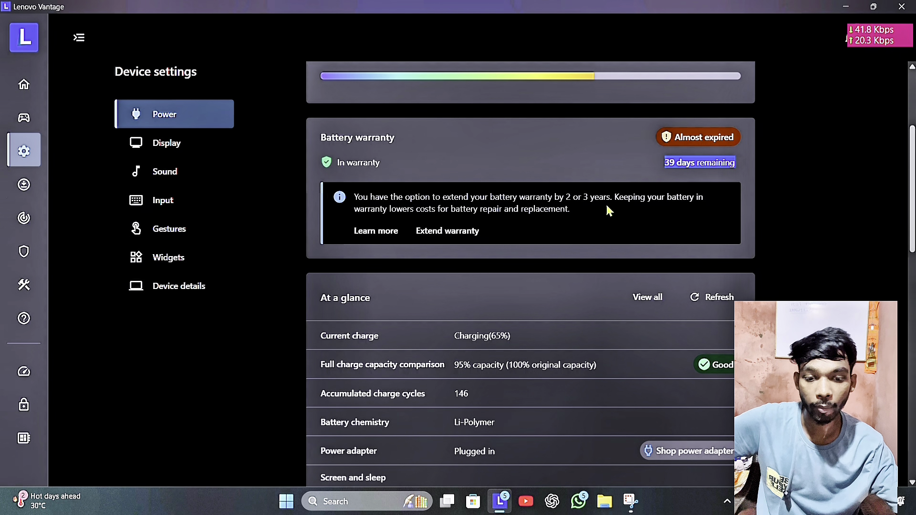
Step: Read the current charge and full charge capacity comparison in the At a glance section, highlighting each
{"action": "scroll", "coordinate": [454, 291], "scroll_direction": "down", "scroll_amount": 1}
{"action": "scroll", "coordinate": [454, 292], "scroll_direction": "down", "scroll_amount": 2}
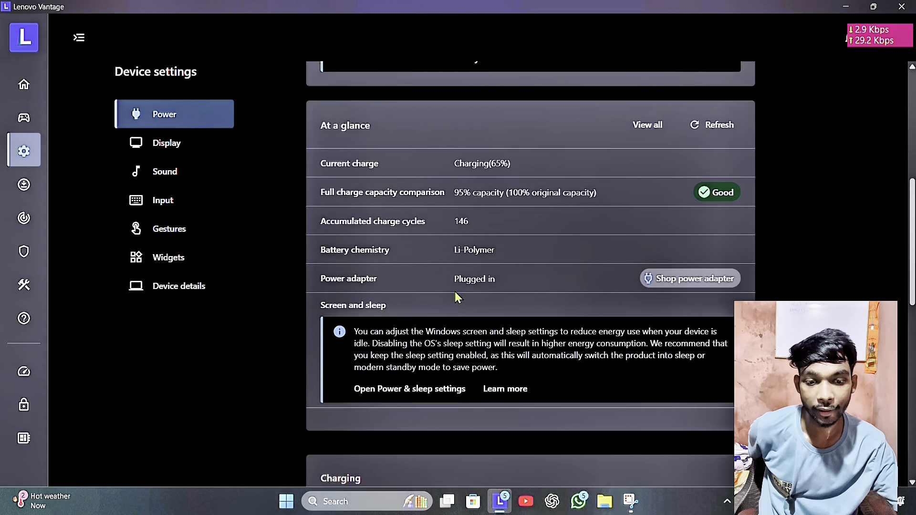
{"action": "scroll", "coordinate": [454, 292], "scroll_direction": "up", "scroll_amount": 1}
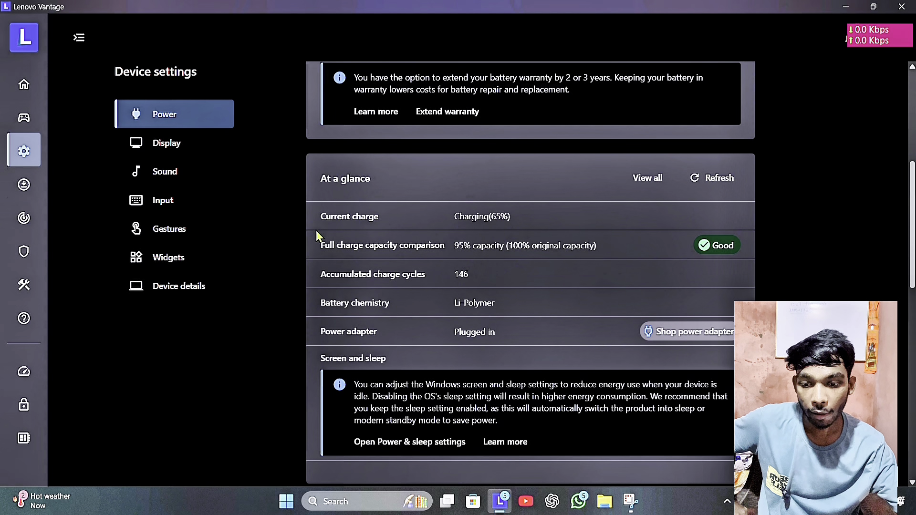
{"action": "left_click_drag", "start_coordinate": [319, 216], "coordinate": [564, 213]}
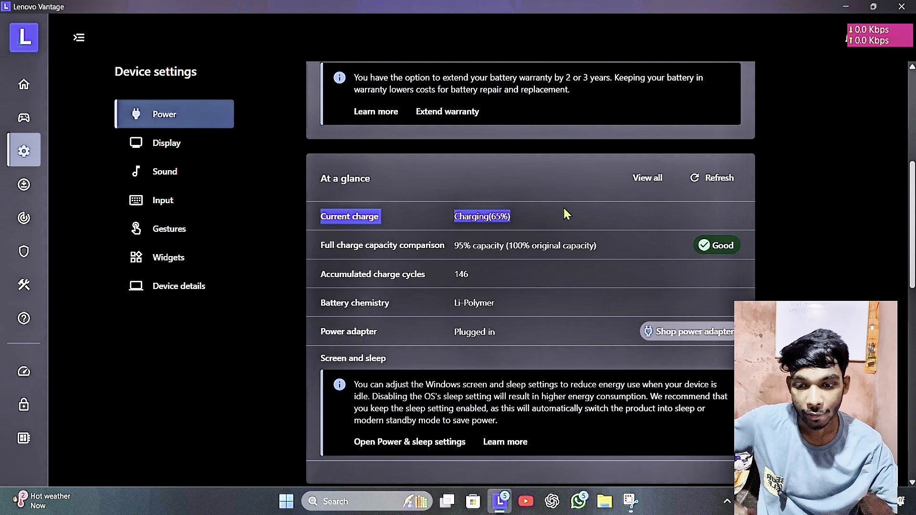
{"action": "left_click", "coordinate": [520, 217]}
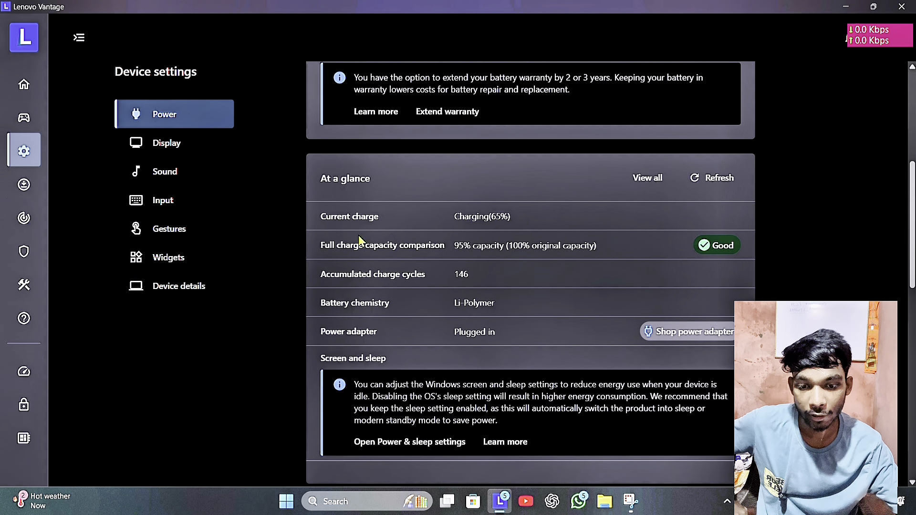
{"action": "left_click_drag", "start_coordinate": [336, 244], "coordinate": [600, 244]}
{"action": "left_click", "coordinate": [508, 246]}
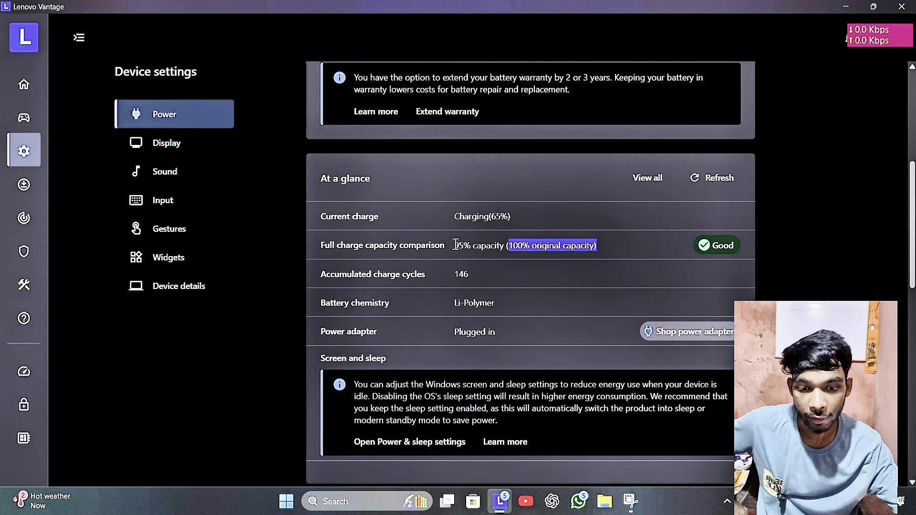
{"action": "left_click_drag", "start_coordinate": [455, 245], "coordinate": [507, 246]}
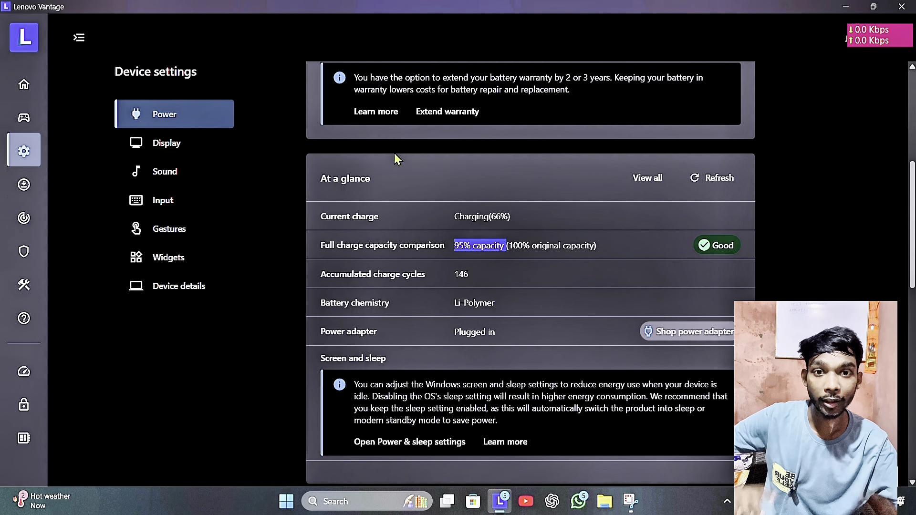
Step: Read the accumulated charge cycles and battery chemistry in At a glance, and check the Windows battery percentage
{"action": "scroll", "coordinate": [391, 194], "scroll_direction": "down", "scroll_amount": 1}
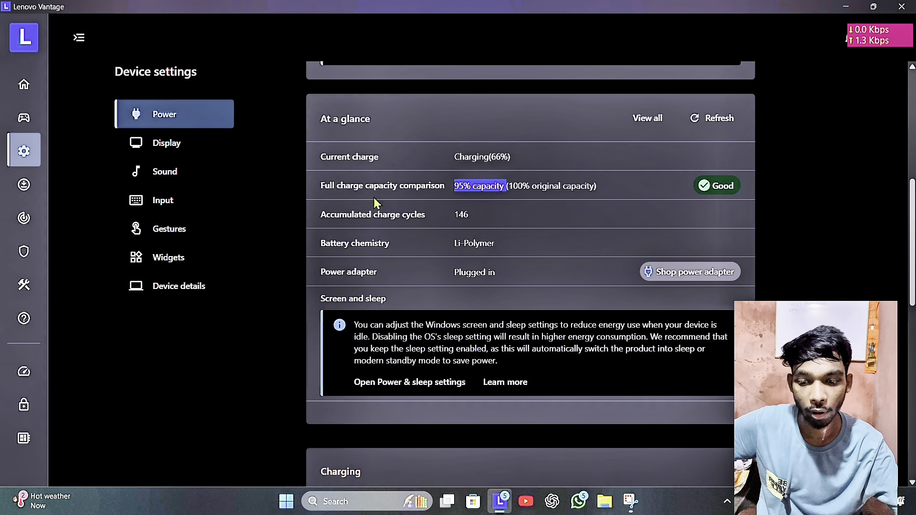
{"action": "scroll", "coordinate": [374, 197], "scroll_direction": "down", "scroll_amount": 1}
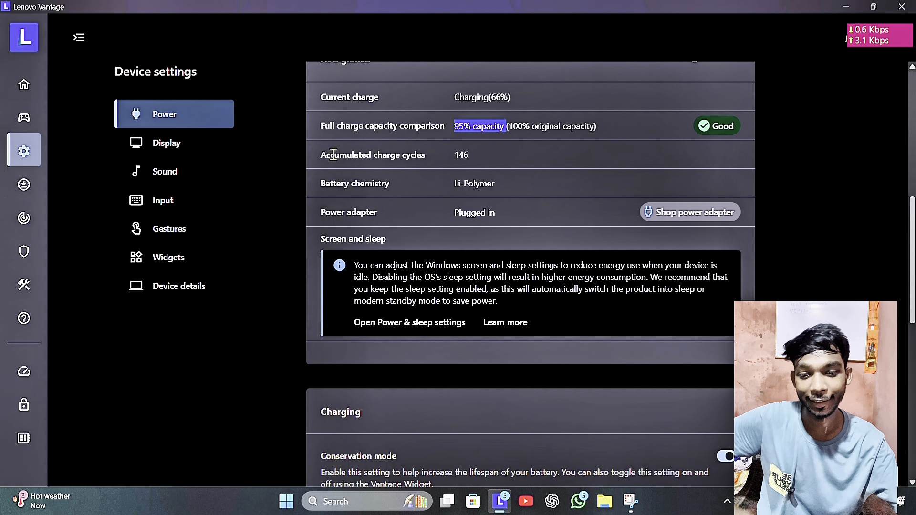
{"action": "left_click_drag", "start_coordinate": [318, 159], "coordinate": [487, 156]}
{"action": "left_click", "coordinate": [488, 156]}
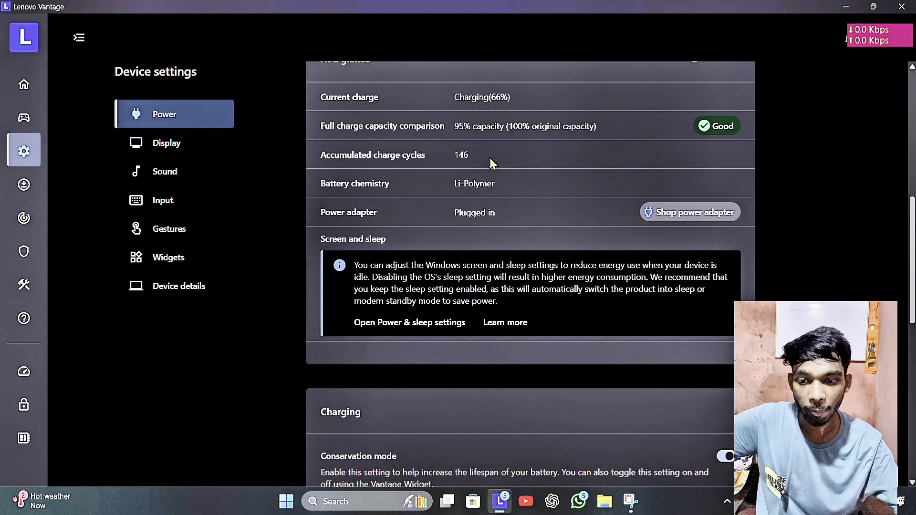
{"action": "double_click", "coordinate": [461, 155]}
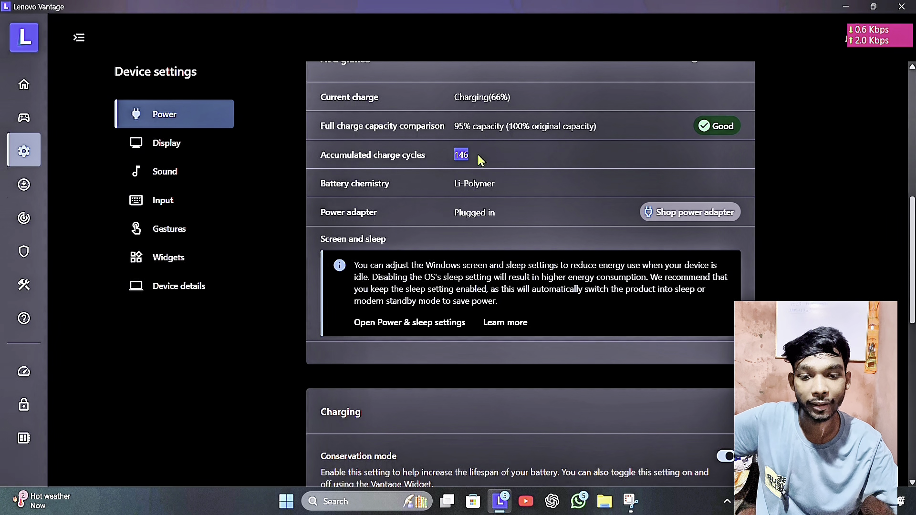
{"action": "left_click", "coordinate": [428, 167]}
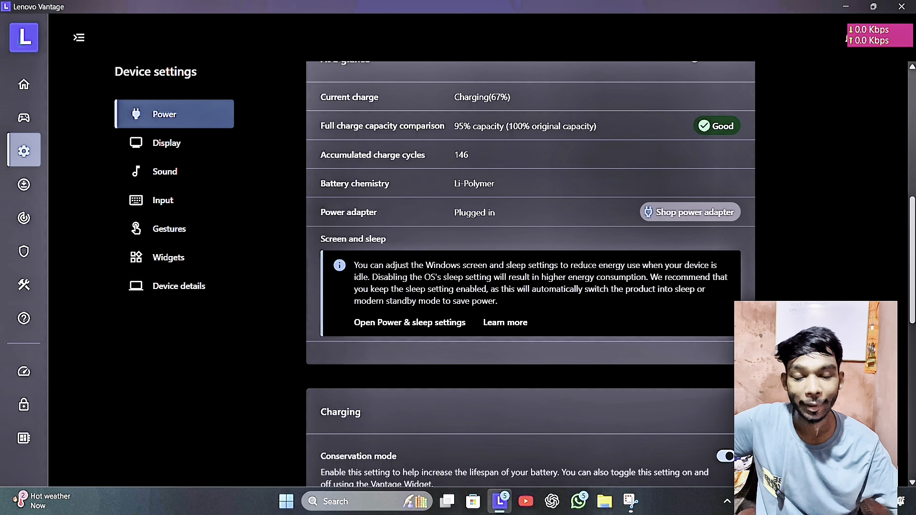
{"action": "key", "text": "super+a"}
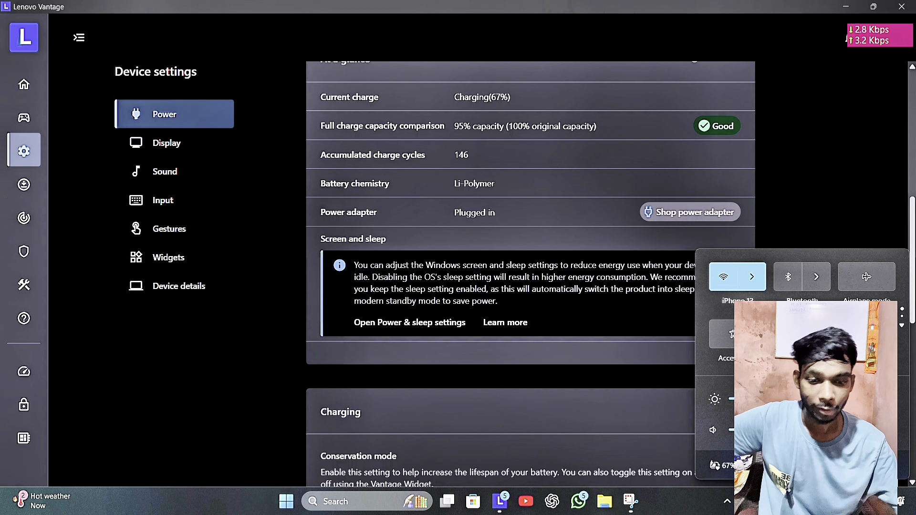
{"action": "key", "text": "super+a"}
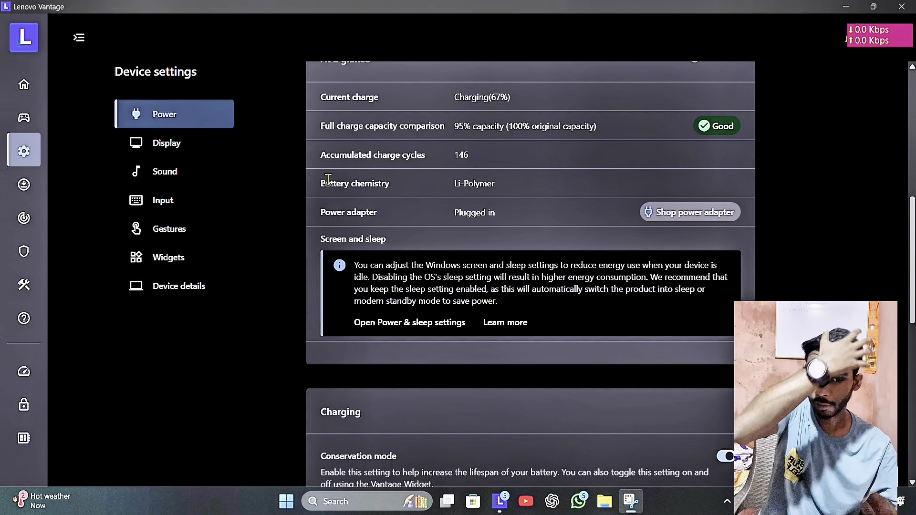
{"action": "left_click_drag", "start_coordinate": [360, 183], "coordinate": [497, 185]}
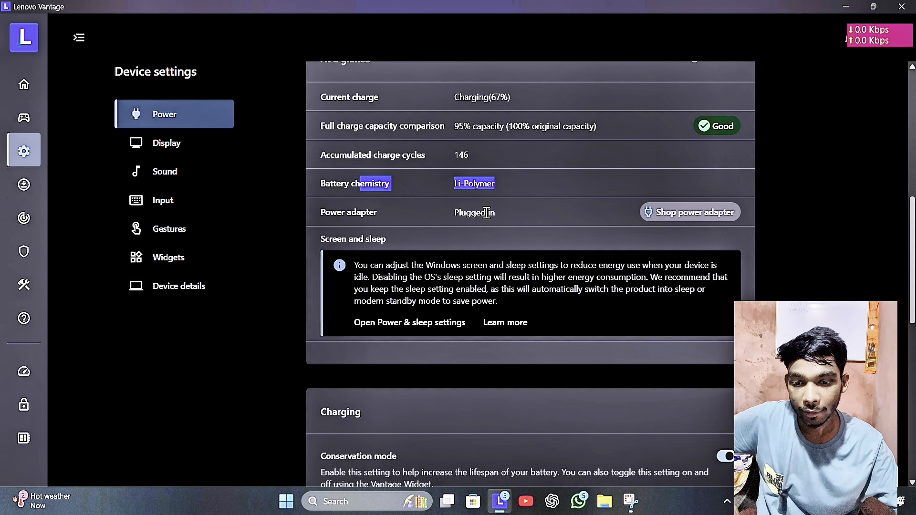
Step: Review the Charging section, highlighting Conservation mode's start and stop thresholds and looking over Rapid charge and Overnight battery charging
{"action": "scroll", "coordinate": [486, 213], "scroll_direction": "down", "scroll_amount": 5}
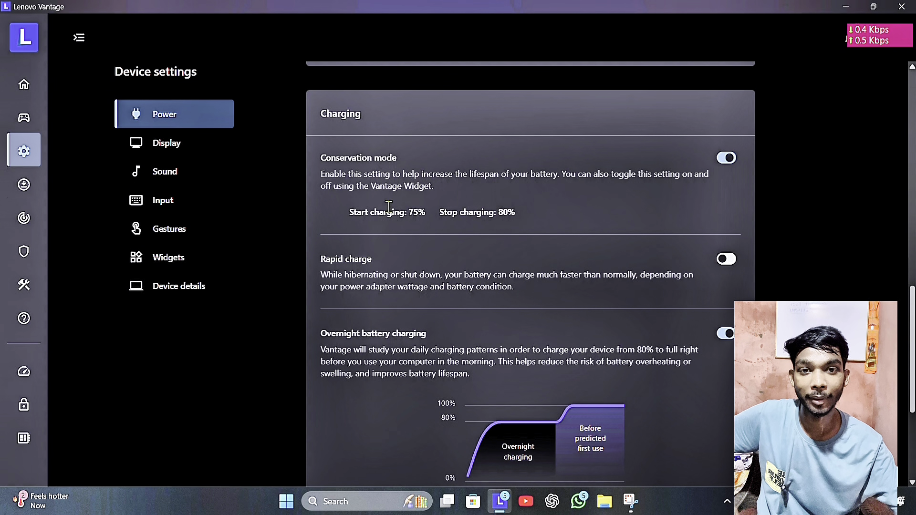
{"action": "left_click_drag", "start_coordinate": [345, 212], "coordinate": [475, 213]}
{"action": "left_click", "coordinate": [513, 213]}
{"action": "left_click", "coordinate": [436, 220]}
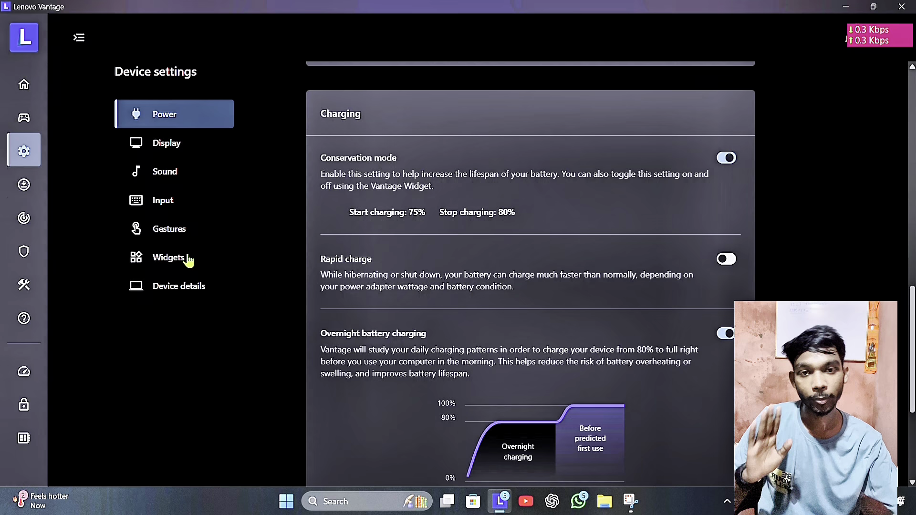
{"action": "scroll", "coordinate": [476, 243], "scroll_direction": "down", "scroll_amount": 5}
{"action": "scroll", "coordinate": [300, 202], "scroll_direction": "up", "scroll_amount": 3}
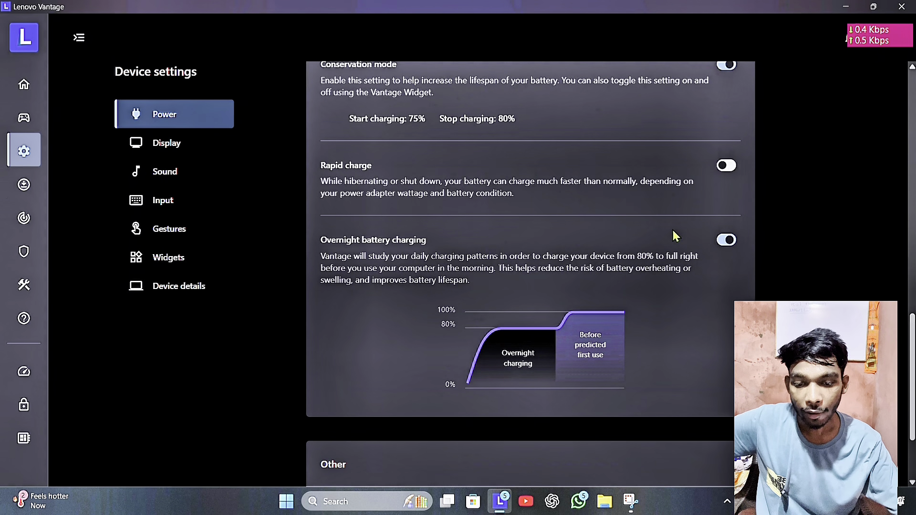
Step: Review Overnight battery charging, highlighting its title and the 80% charge level in its description, and look over the Flip to start option
{"action": "left_click", "coordinate": [723, 241]}
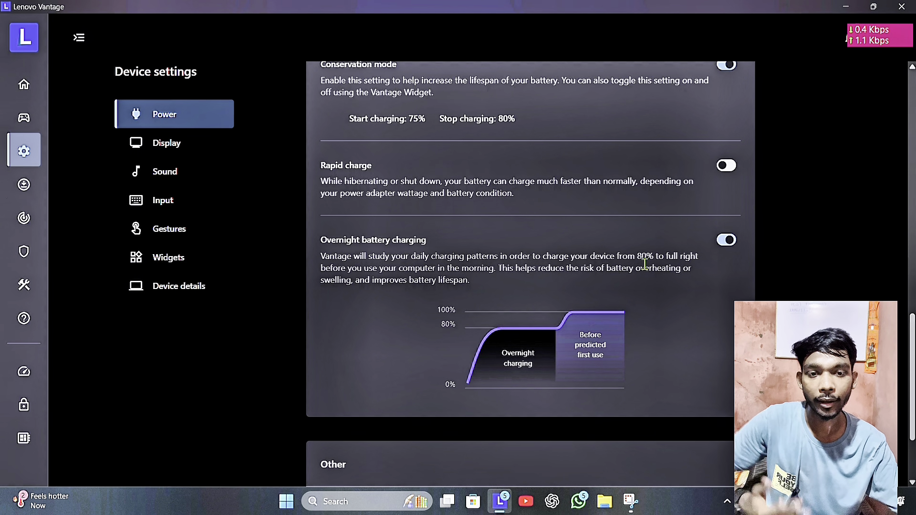
{"action": "left_click_drag", "start_coordinate": [635, 257], "coordinate": [664, 257]}
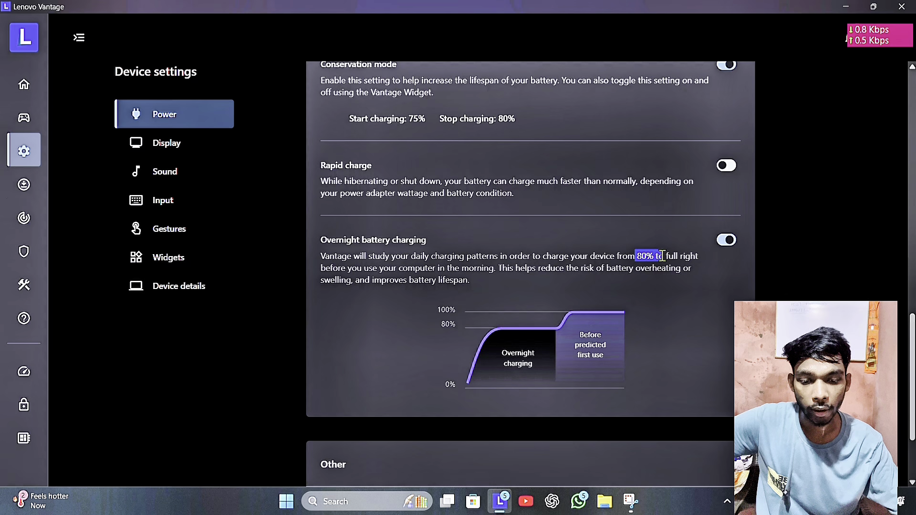
{"action": "left_click", "coordinate": [659, 355]}
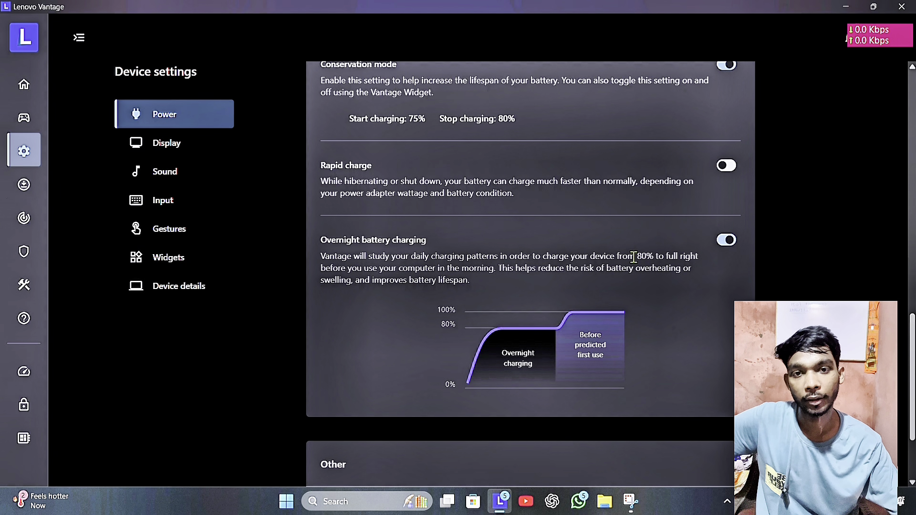
{"action": "left_click_drag", "start_coordinate": [634, 256], "coordinate": [659, 257]}
{"action": "left_click", "coordinate": [673, 288]}
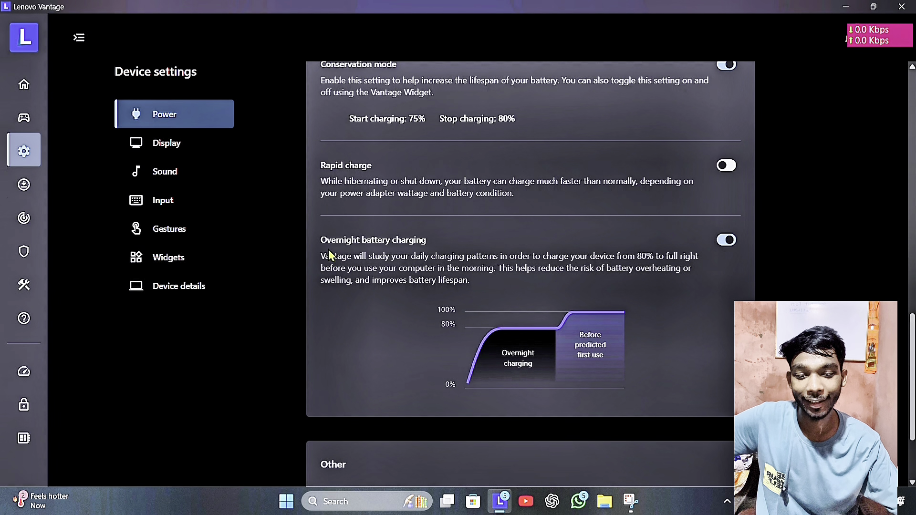
{"action": "left_click_drag", "start_coordinate": [319, 241], "coordinate": [432, 241]}
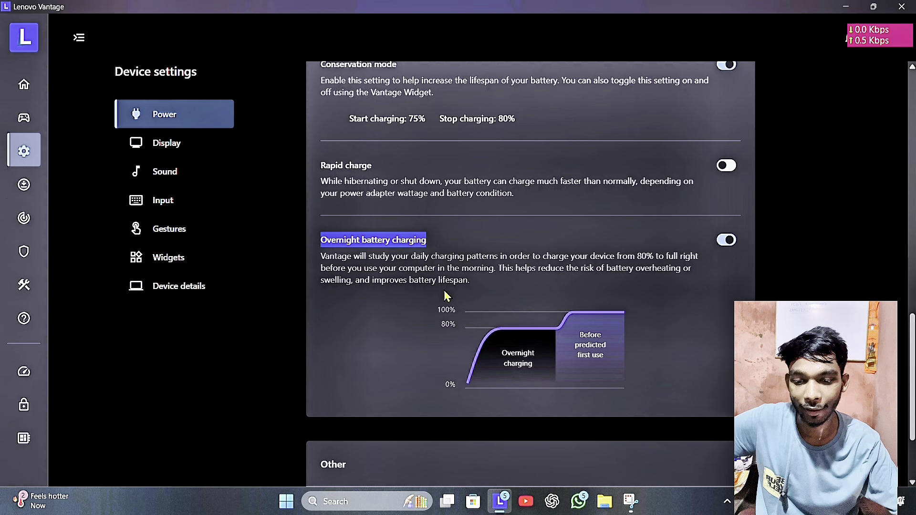
{"action": "scroll", "coordinate": [512, 354], "scroll_direction": "down", "scroll_amount": 3}
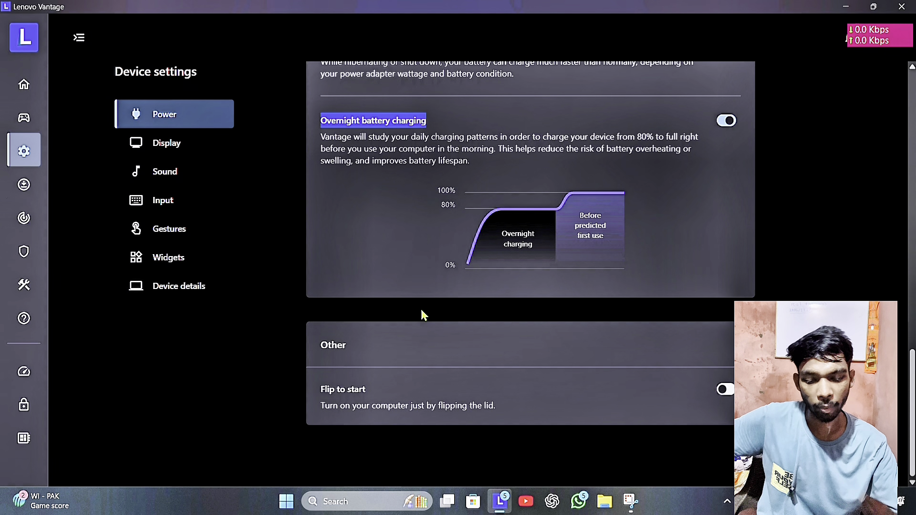
Step: Look over the Display settings, and review the speaker noise cancelling and microphone options in the Sound settings
{"action": "left_click", "coordinate": [183, 143]}
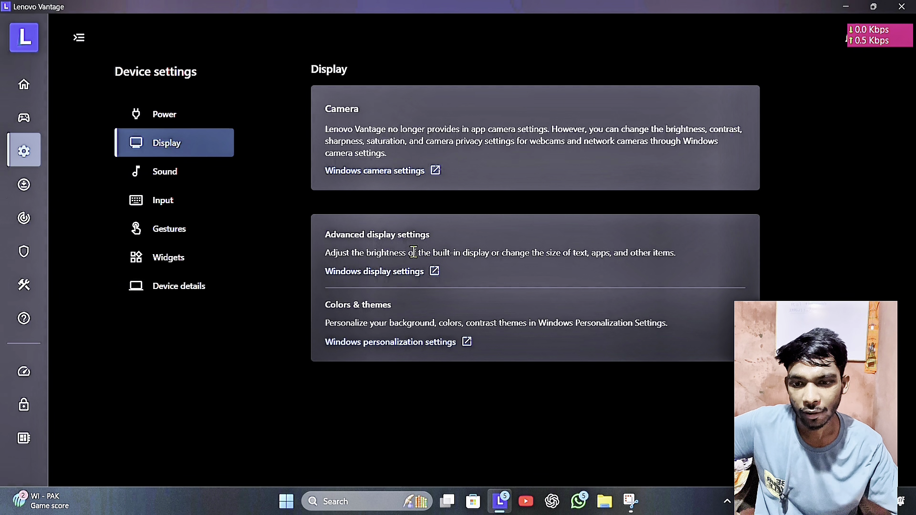
{"action": "left_click", "coordinate": [180, 175]}
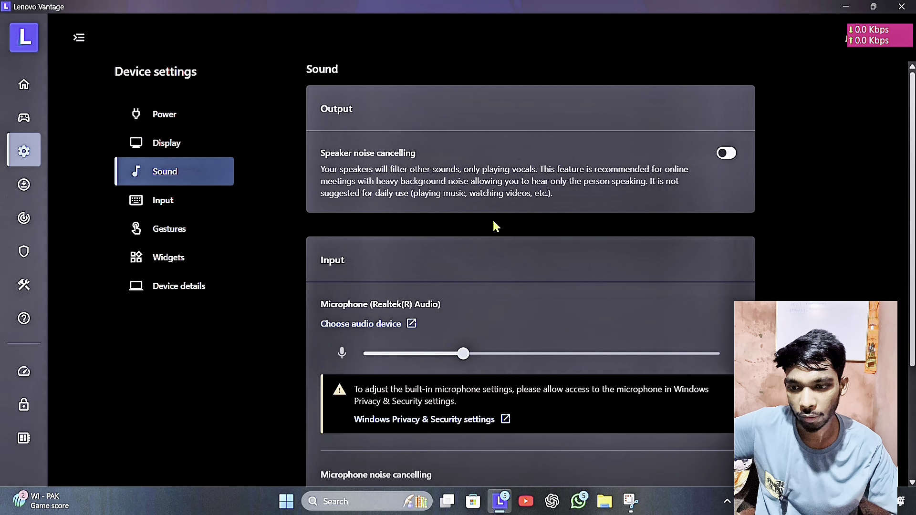
{"action": "scroll", "coordinate": [458, 259], "scroll_direction": "down", "scroll_amount": 4}
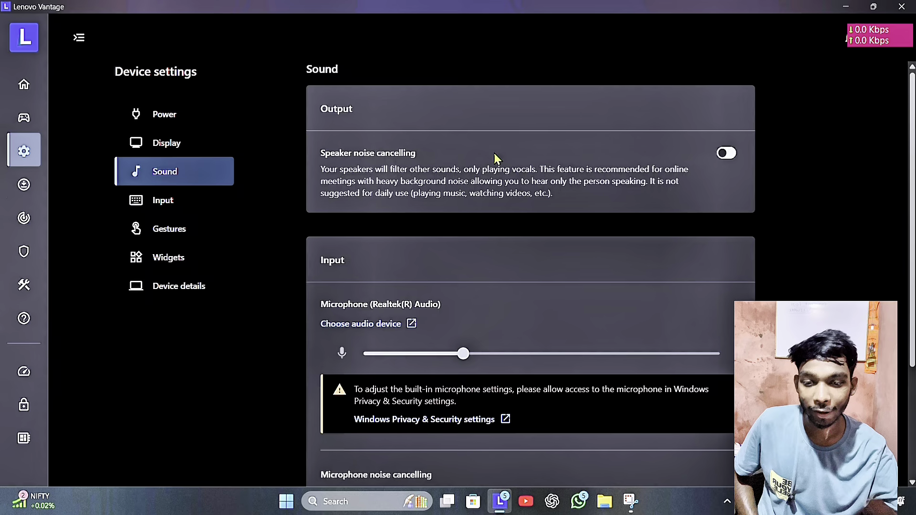
{"action": "scroll", "coordinate": [495, 157], "scroll_direction": "down", "scroll_amount": 3}
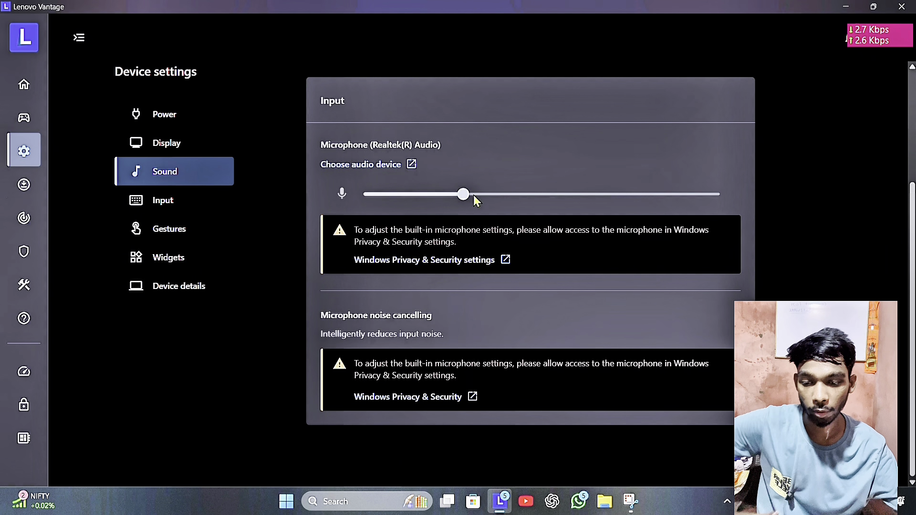
{"action": "left_click", "coordinate": [821, 502]}
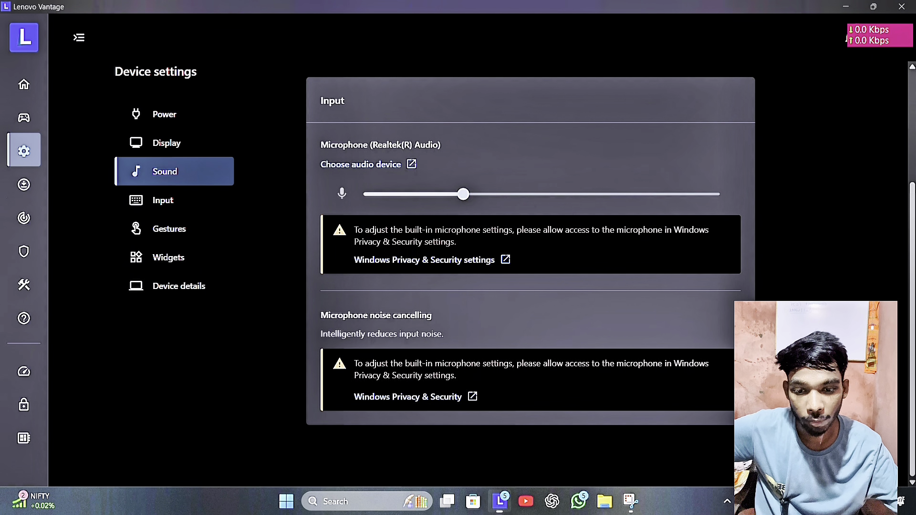
{"action": "left_click", "coordinate": [821, 501]}
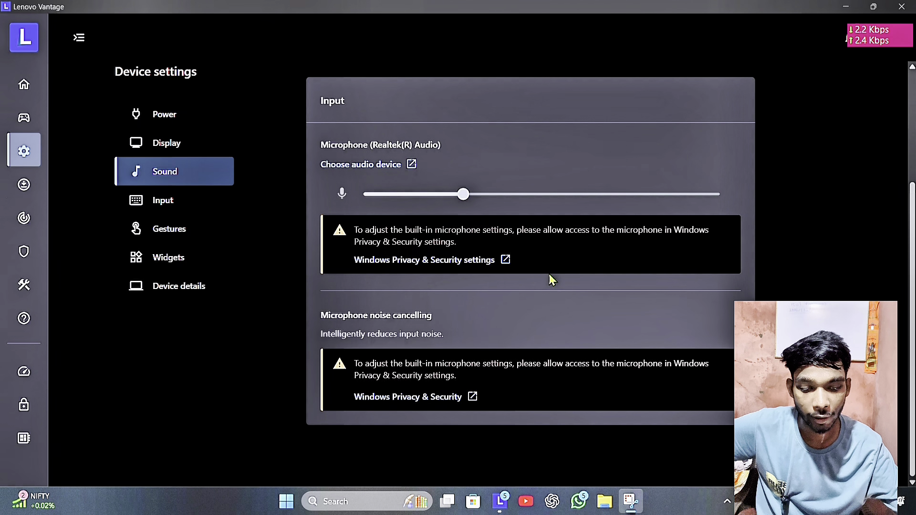
{"action": "scroll", "coordinate": [548, 275], "scroll_direction": "up", "scroll_amount": 3}
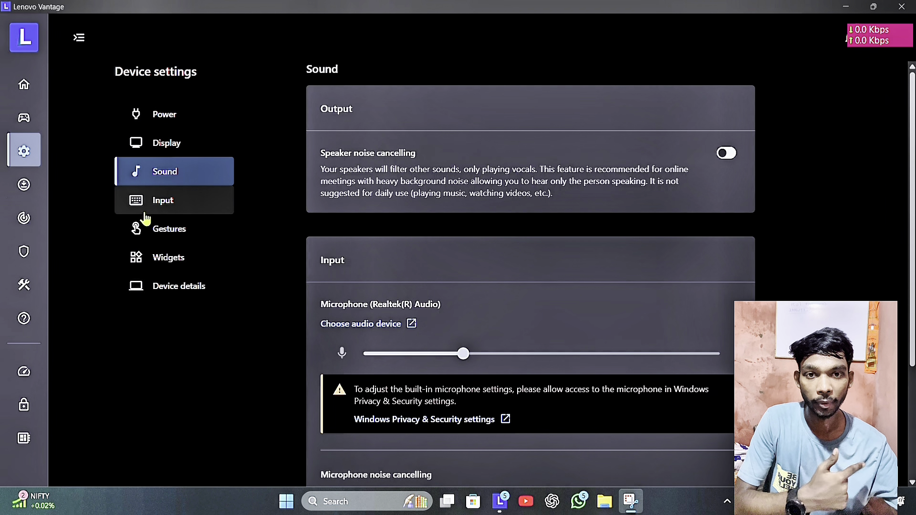
Step: View the keyboard options in the Input settings and read through the Gestures settings as far as the Touchpad option
{"action": "left_click", "coordinate": [187, 208]}
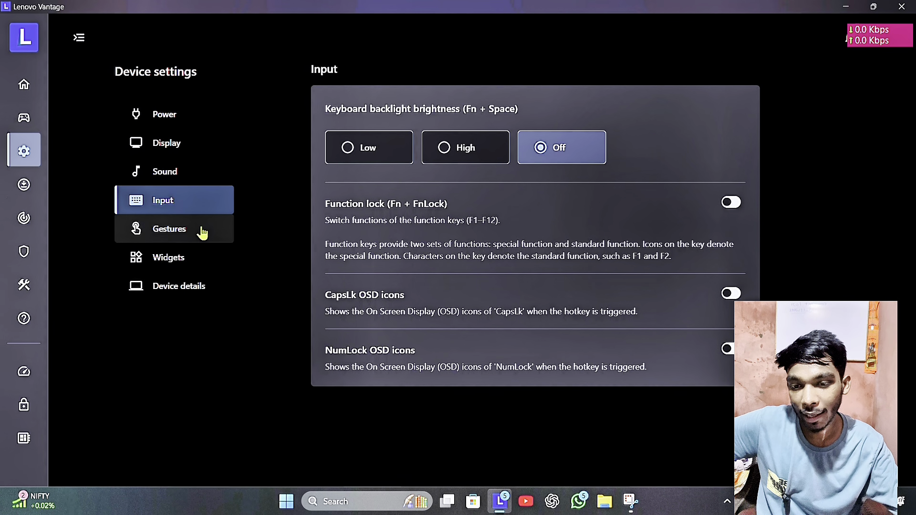
{"action": "left_click", "coordinate": [193, 230]}
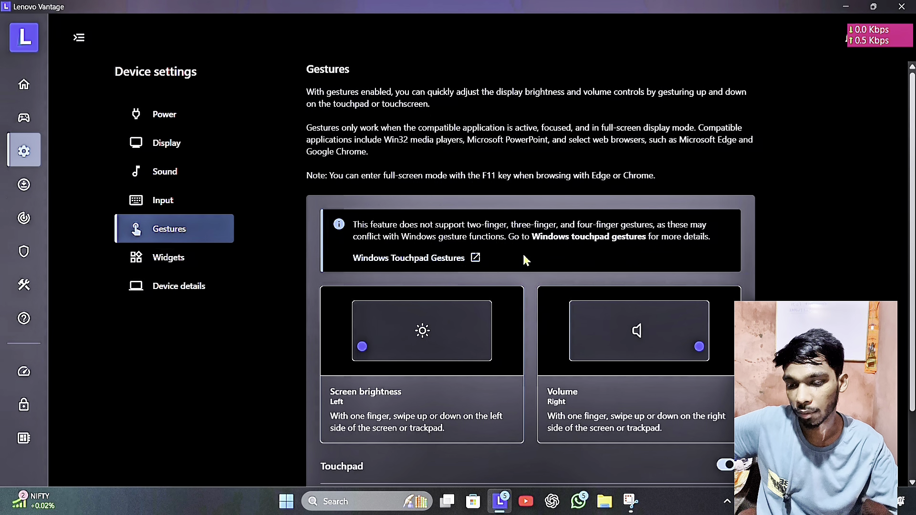
{"action": "scroll", "coordinate": [525, 260], "scroll_direction": "down", "scroll_amount": 3}
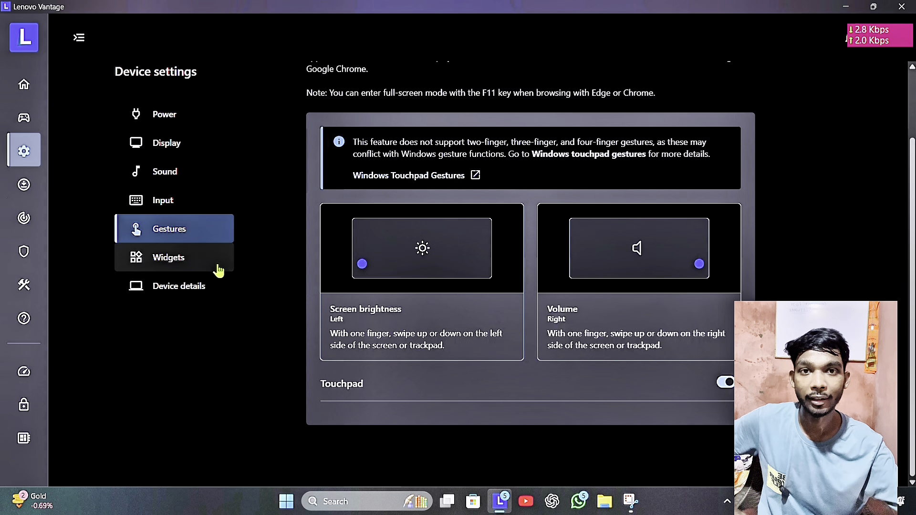
Step: Review the Vantage Widget and Vantage Toolbar options in the Widgets settings, and check the hidden system tray icons
{"action": "left_click", "coordinate": [153, 268]}
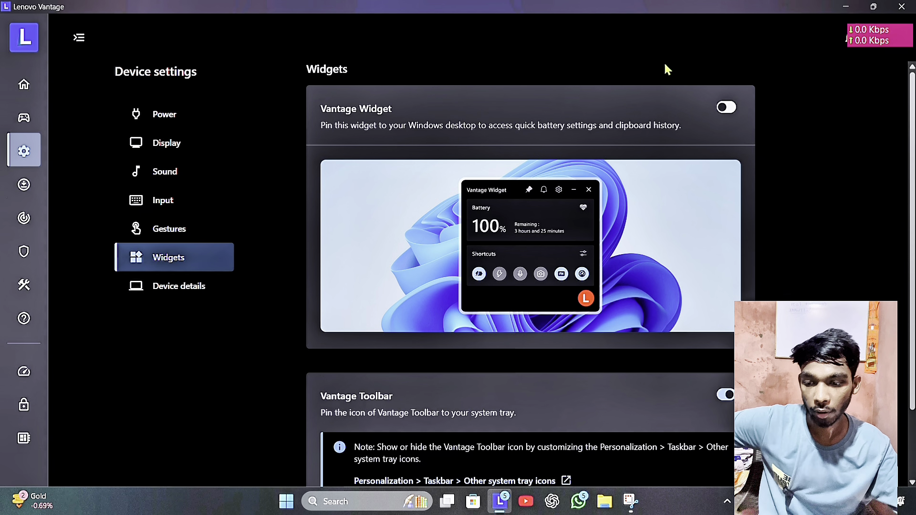
{"action": "scroll", "coordinate": [630, 160], "scroll_direction": "down", "scroll_amount": 1}
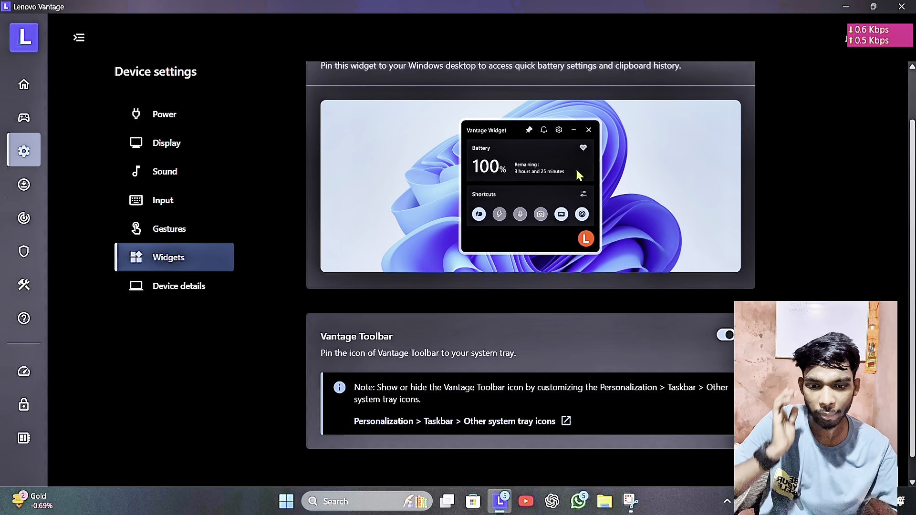
{"action": "scroll", "coordinate": [577, 173], "scroll_direction": "down", "scroll_amount": 1}
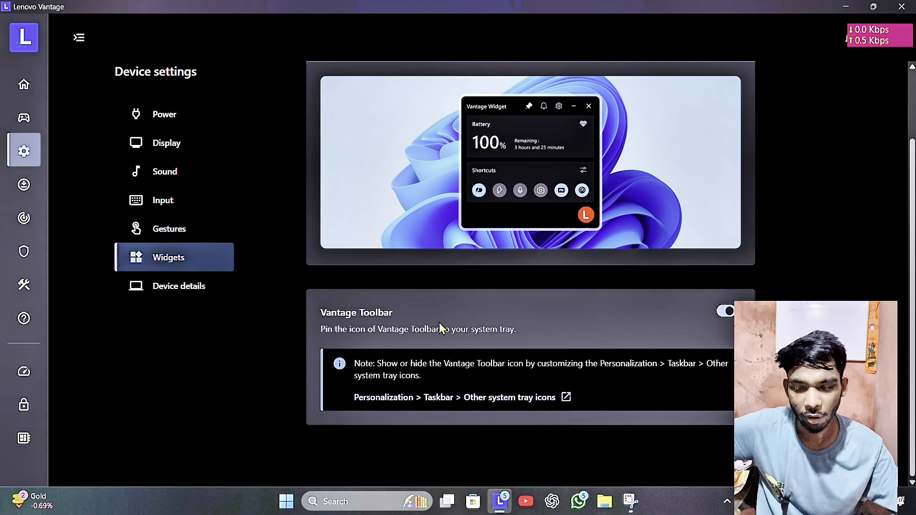
{"action": "left_click", "coordinate": [728, 505]}
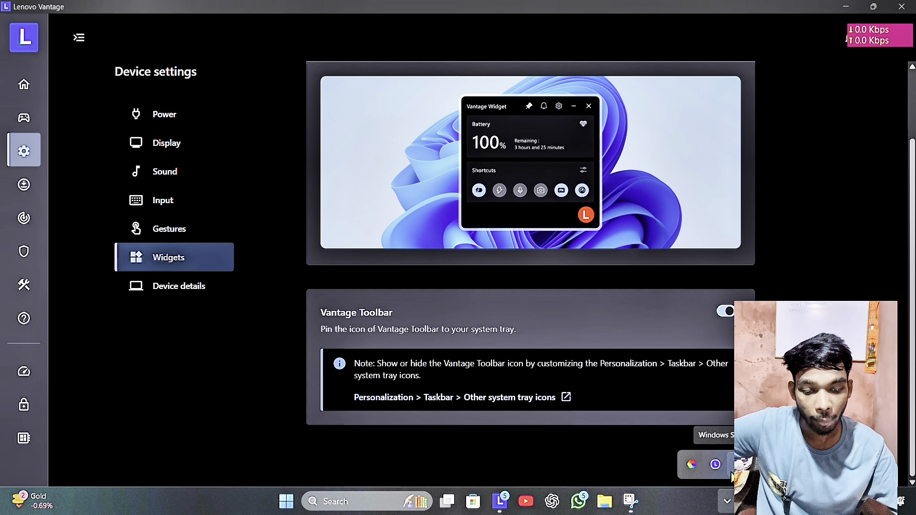
{"action": "left_click", "coordinate": [685, 290]}
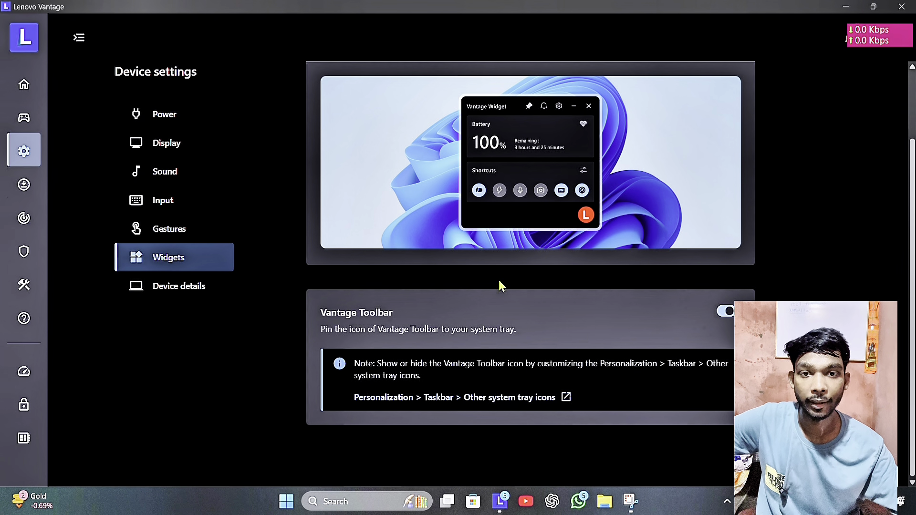
{"action": "scroll", "coordinate": [499, 286], "scroll_direction": "up", "scroll_amount": 3}
Step: Look through the full Device details list, from the device warranty to the product ID
{"action": "left_click", "coordinate": [189, 292]}
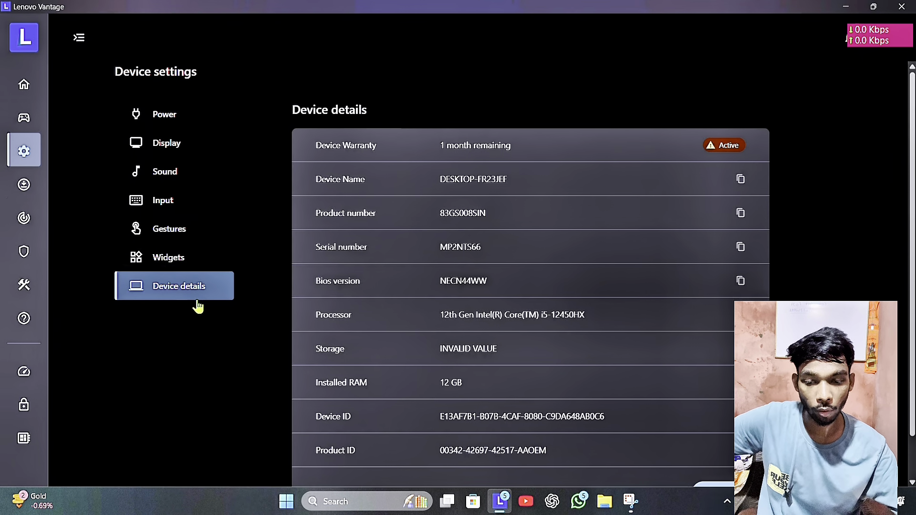
{"action": "scroll", "coordinate": [653, 245], "scroll_direction": "down", "scroll_amount": 2}
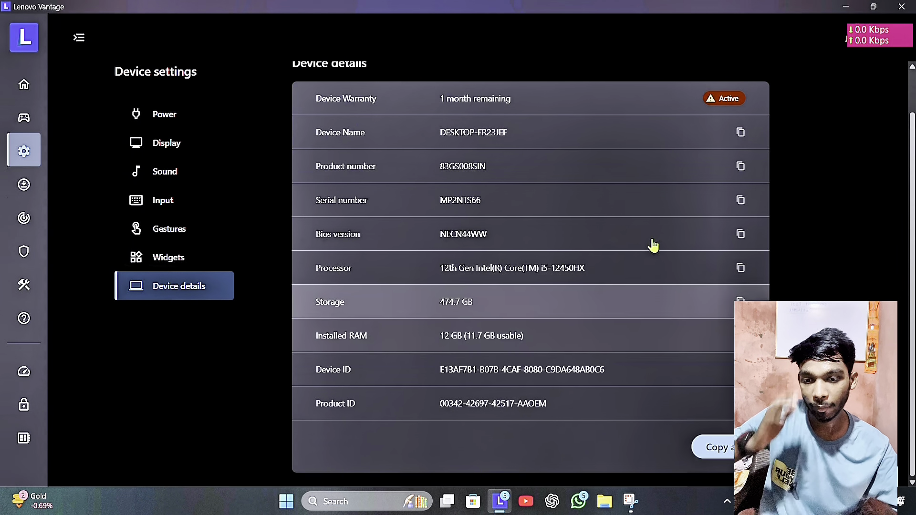
{"action": "scroll", "coordinate": [413, 141], "scroll_direction": "up", "scroll_amount": 2}
Step: Go to System update and run a new check for available updates
{"action": "left_click", "coordinate": [24, 185]}
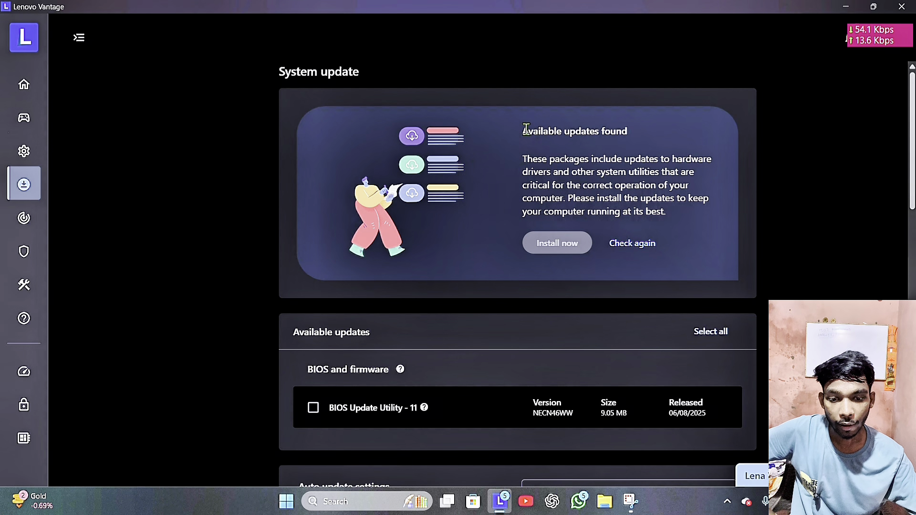
{"action": "scroll", "coordinate": [525, 128], "scroll_direction": "down", "scroll_amount": 2}
{"action": "scroll", "coordinate": [524, 143], "scroll_direction": "up", "scroll_amount": 2}
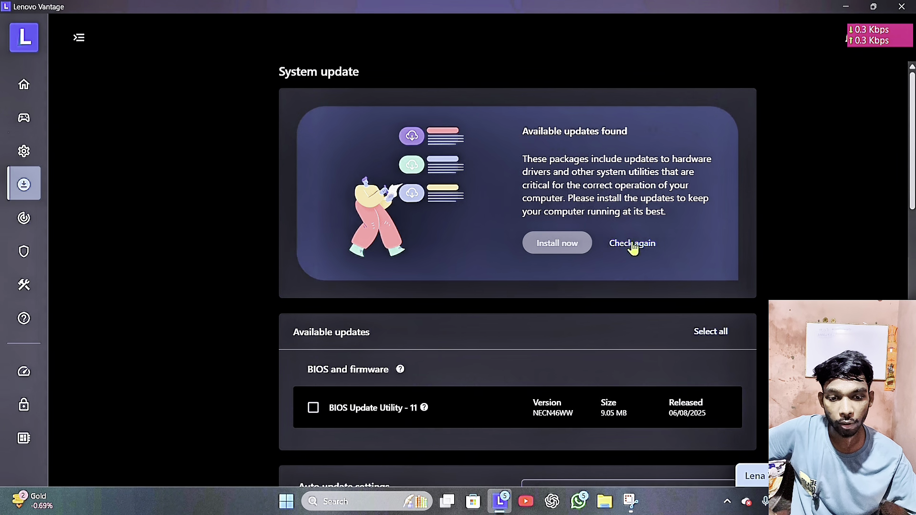
{"action": "left_click", "coordinate": [633, 244]}
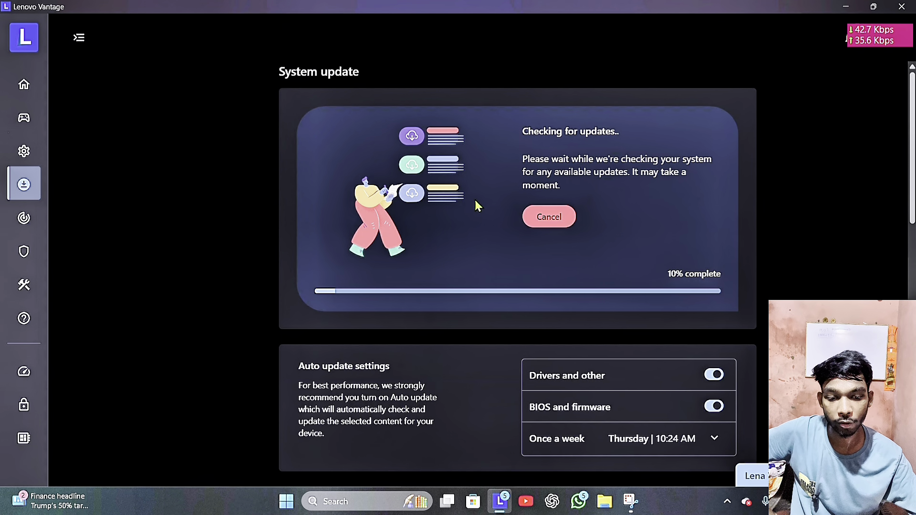
{"action": "scroll", "coordinate": [472, 205], "scroll_direction": "down", "scroll_amount": 3}
{"action": "scroll", "coordinate": [472, 210], "scroll_direction": "up", "scroll_amount": 3}
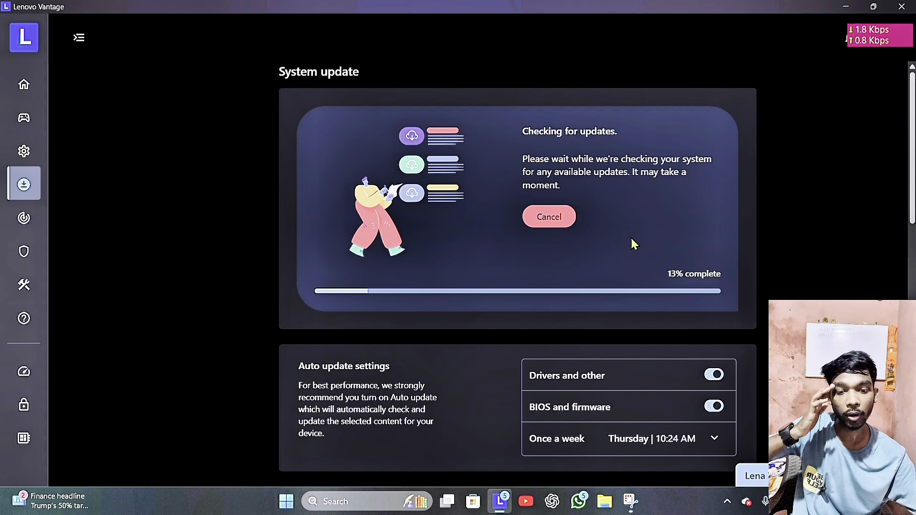
Step: Read through Update history, highlighting the NVIDIA Graphics Driver, the Lenovo Vantage Gaming Feature Driver patch and the BIOS Update Utility entries
{"action": "scroll", "coordinate": [617, 244], "scroll_direction": "down", "scroll_amount": 1}
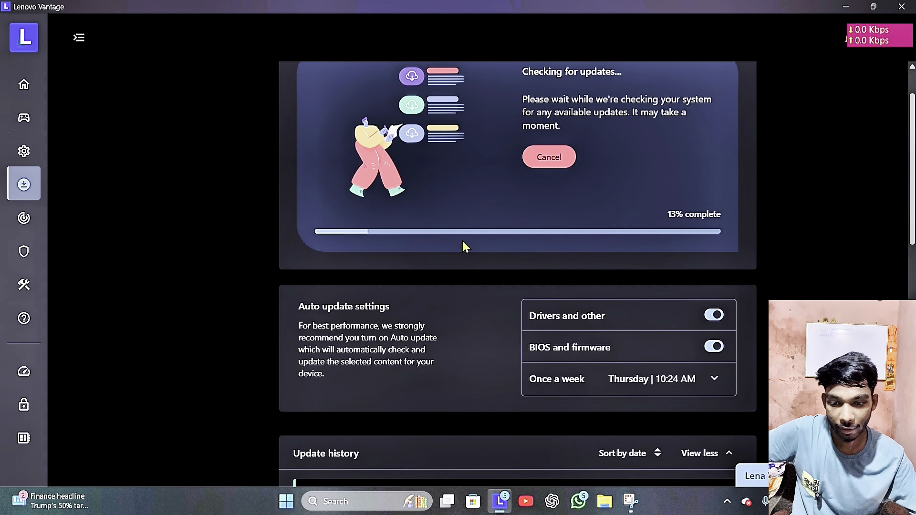
{"action": "scroll", "coordinate": [462, 241], "scroll_direction": "down", "scroll_amount": 4}
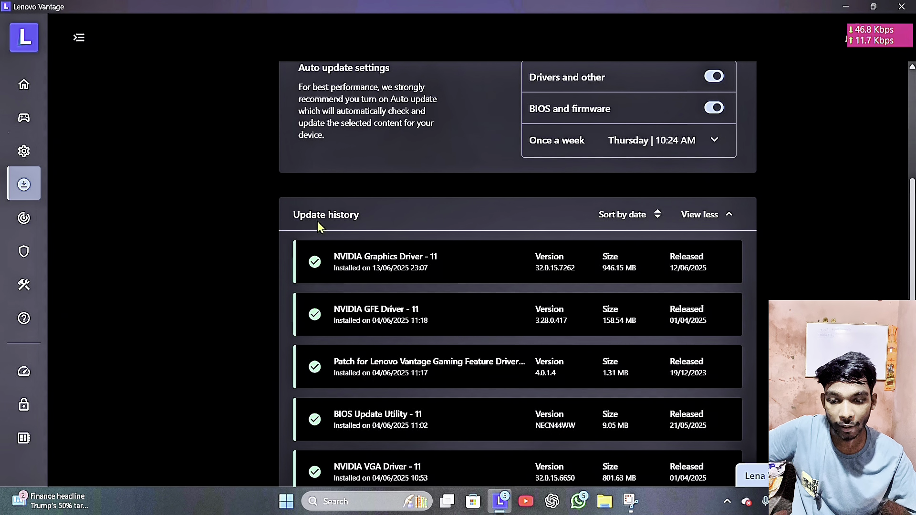
{"action": "left_click_drag", "start_coordinate": [333, 257], "coordinate": [460, 267]}
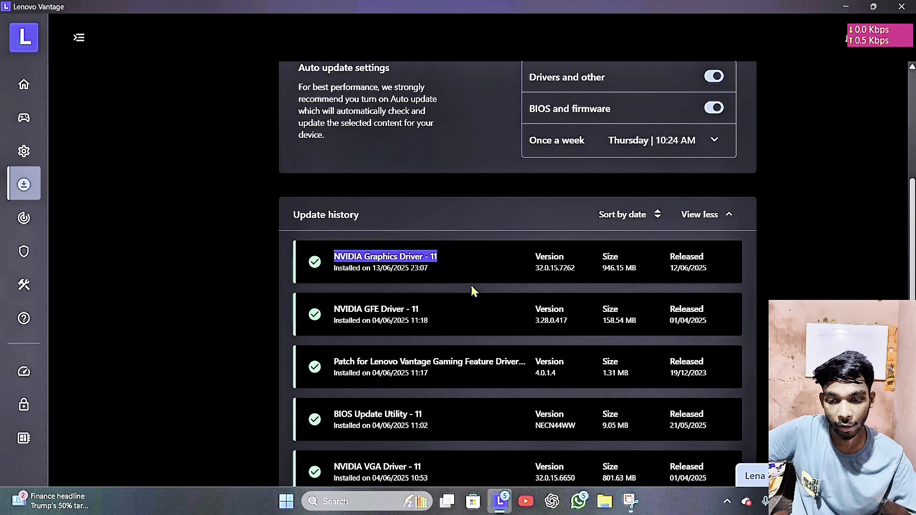
{"action": "scroll", "coordinate": [472, 290], "scroll_direction": "down", "scroll_amount": 2}
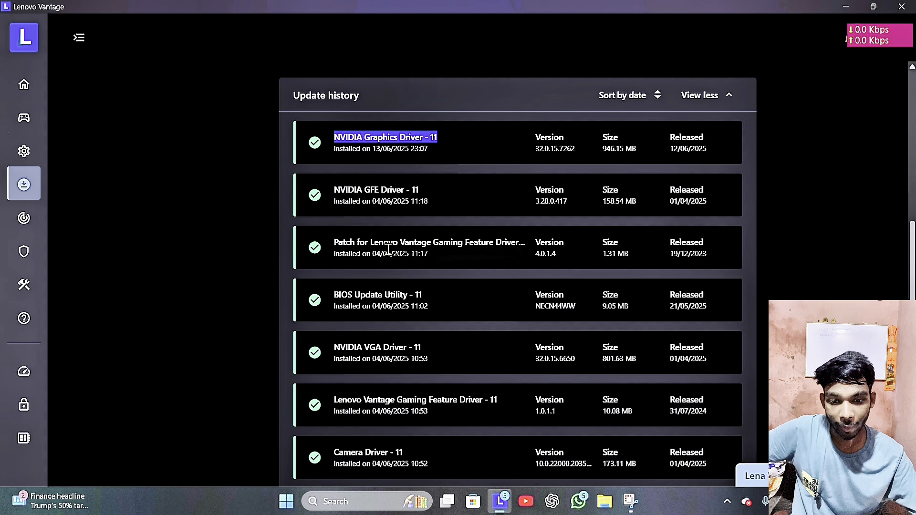
{"action": "left_click_drag", "start_coordinate": [371, 241], "coordinate": [519, 243]}
{"action": "left_click", "coordinate": [573, 274]}
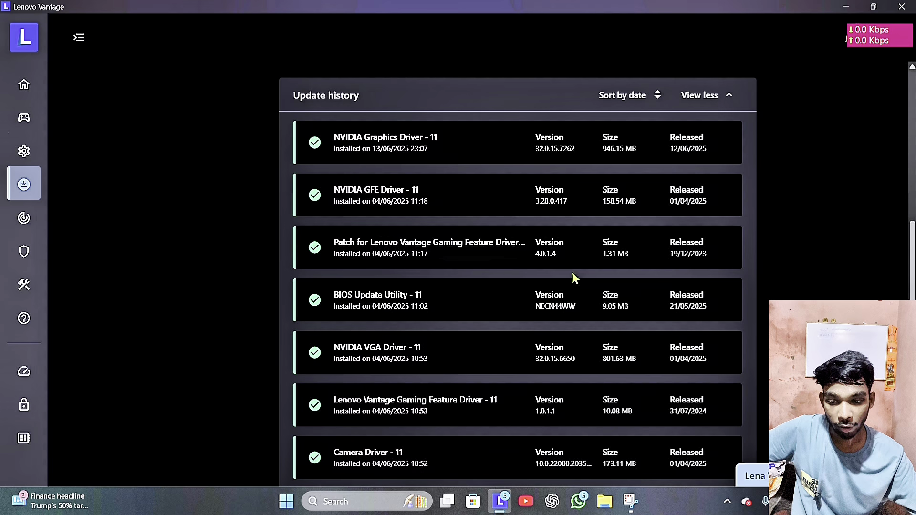
{"action": "left_click_drag", "start_coordinate": [335, 295], "coordinate": [414, 295]}
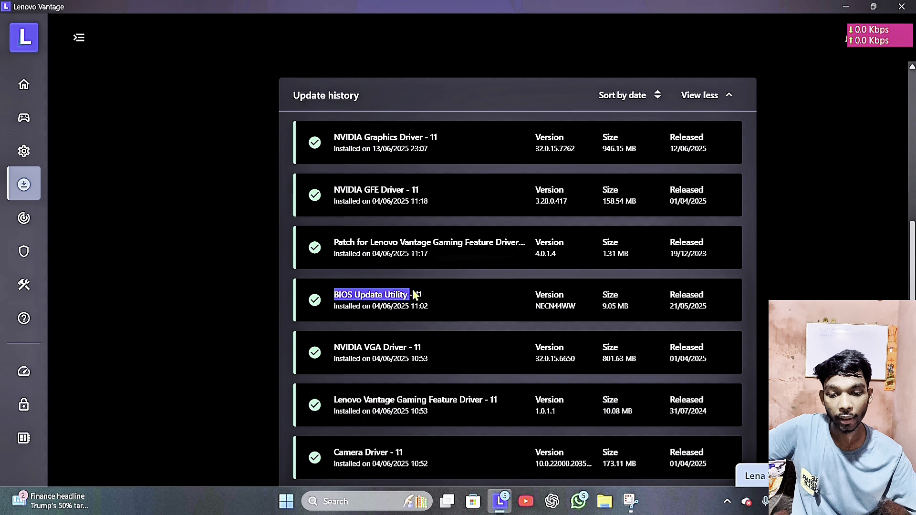
{"action": "left_click", "coordinate": [420, 314]}
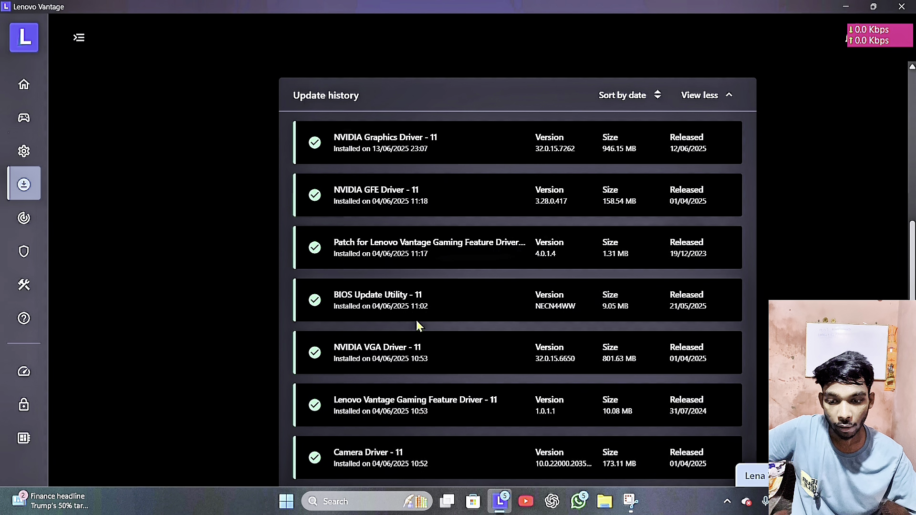
{"action": "scroll", "coordinate": [416, 319], "scroll_direction": "down", "scroll_amount": 5}
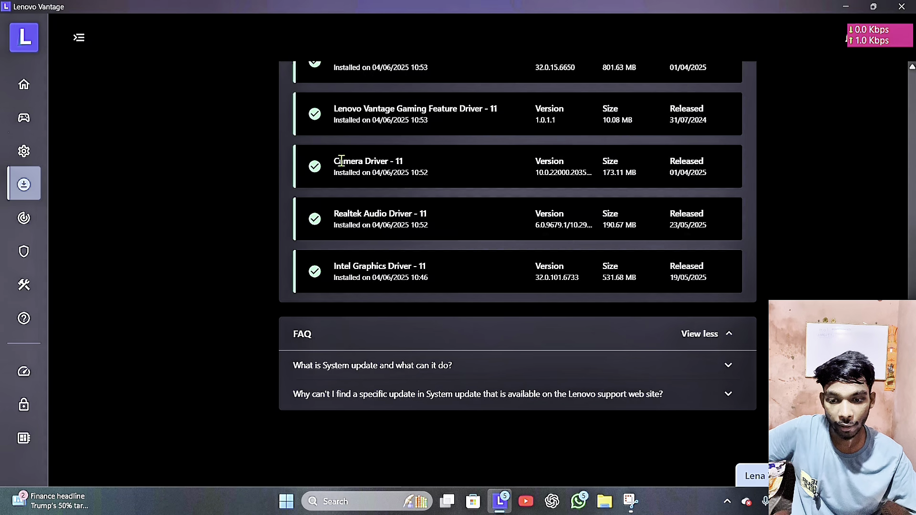
Step: Highlight the Camera Driver and Realtek Audio Driver entries in the Update history
{"action": "left_click_drag", "start_coordinate": [341, 160], "coordinate": [479, 168]}
{"action": "left_click", "coordinate": [433, 224]}
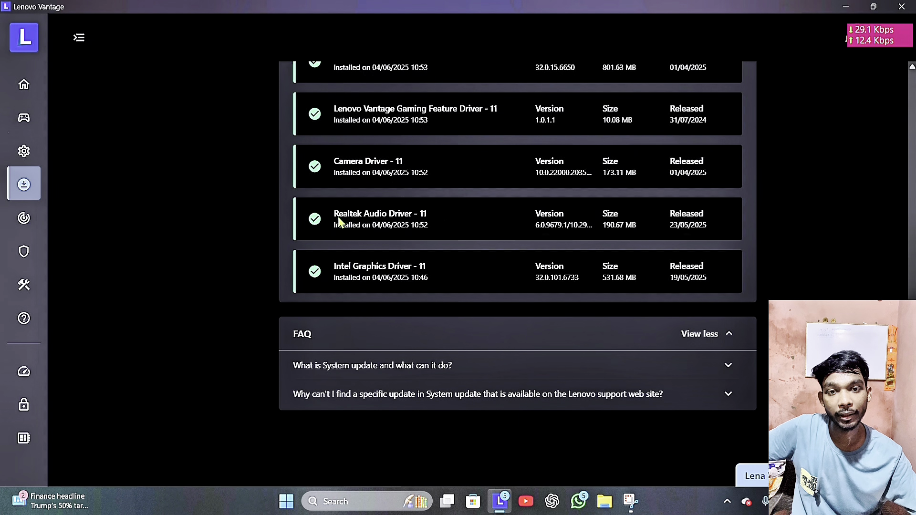
{"action": "left_click_drag", "start_coordinate": [339, 219], "coordinate": [429, 225]}
Step: Select the BIOS Update Utility - 11 update, request its installation, and close the reboot prompt without proceeding
{"action": "scroll", "coordinate": [496, 243], "scroll_direction": "up", "scroll_amount": 5}
{"action": "scroll", "coordinate": [514, 253], "scroll_direction": "up", "scroll_amount": 6}
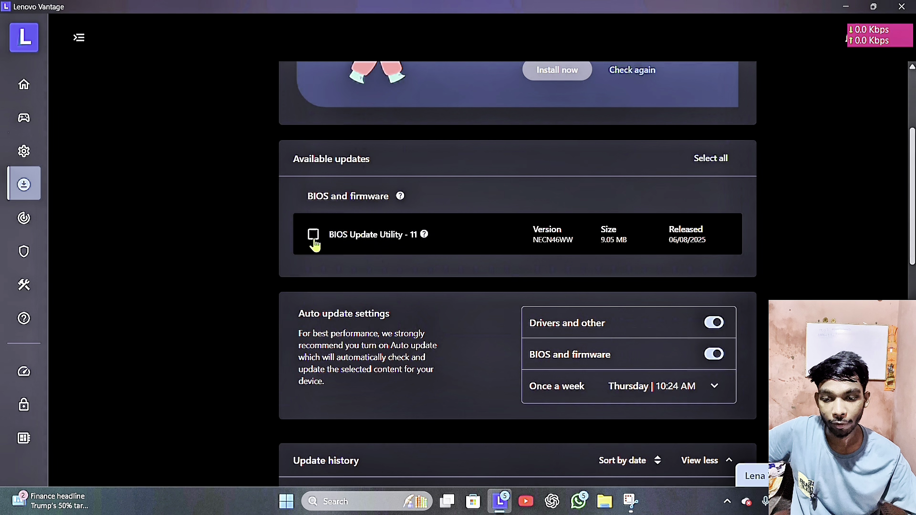
{"action": "left_click", "coordinate": [314, 241]}
{"action": "scroll", "coordinate": [571, 177], "scroll_direction": "up", "scroll_amount": 3}
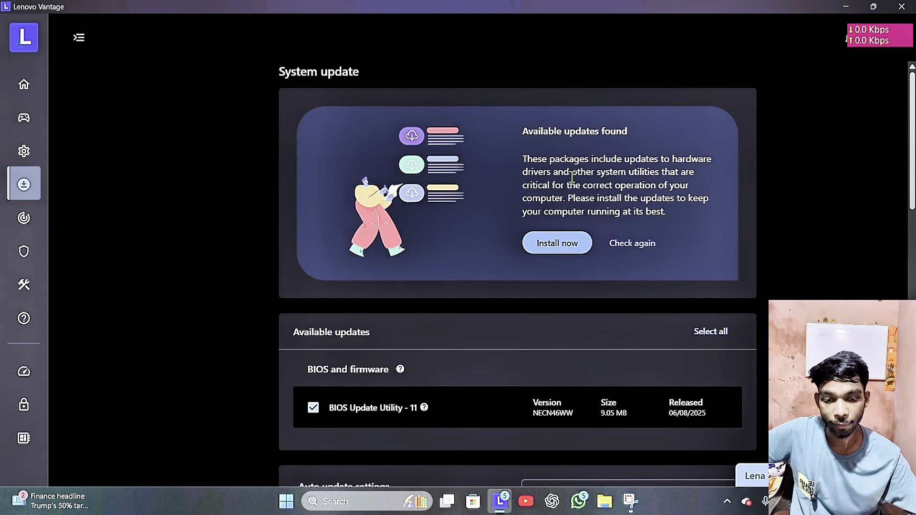
{"action": "left_click", "coordinate": [562, 247]}
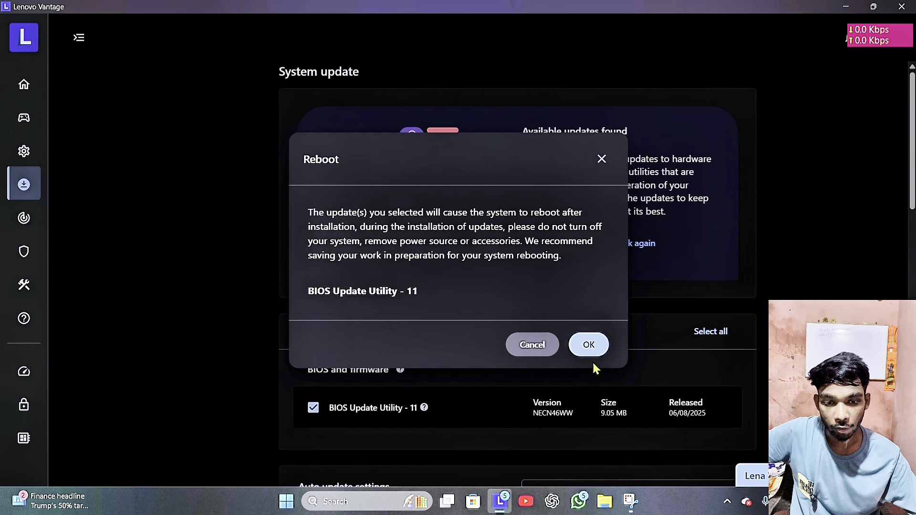
{"action": "left_click", "coordinate": [601, 159]}
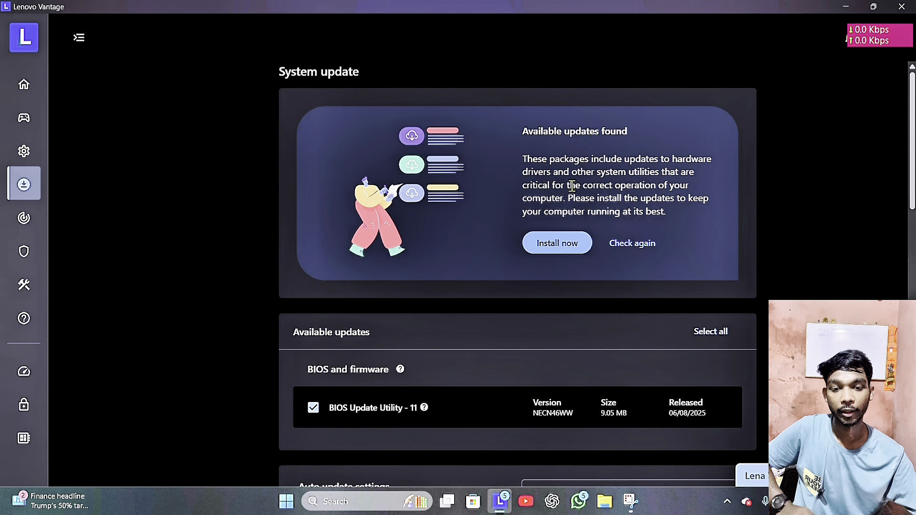
{"action": "scroll", "coordinate": [575, 185], "scroll_direction": "down", "scroll_amount": 1}
{"action": "scroll", "coordinate": [577, 184], "scroll_direction": "down", "scroll_amount": 1}
{"action": "scroll", "coordinate": [518, 181], "scroll_direction": "up", "scroll_amount": 2}
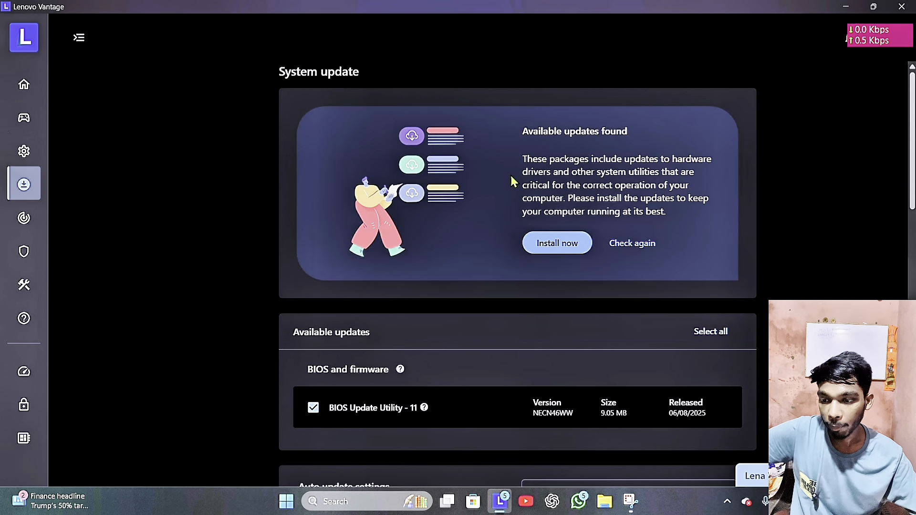
Step: Go to Hardware scan and look over the hardware components covered by the quick scan
{"action": "left_click", "coordinate": [23, 224]}
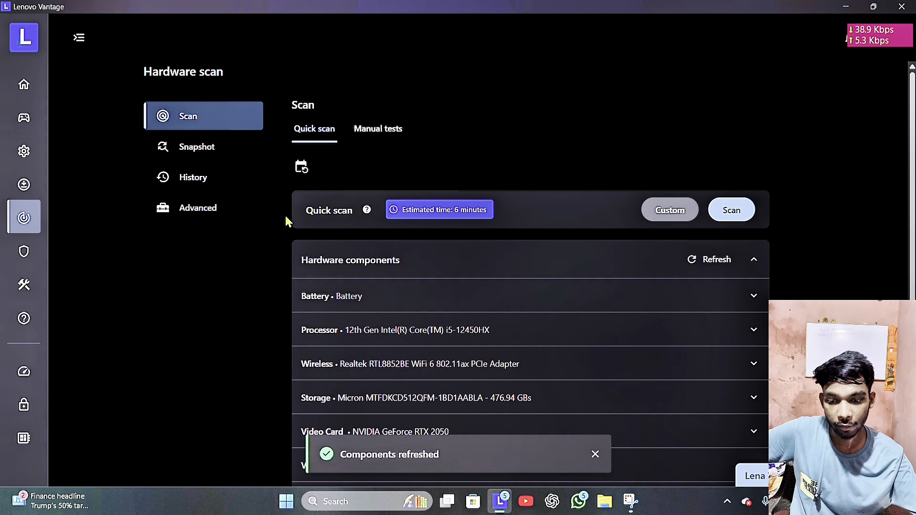
{"action": "scroll", "coordinate": [570, 235], "scroll_direction": "down", "scroll_amount": 2}
{"action": "scroll", "coordinate": [567, 236], "scroll_direction": "up", "scroll_amount": 2}
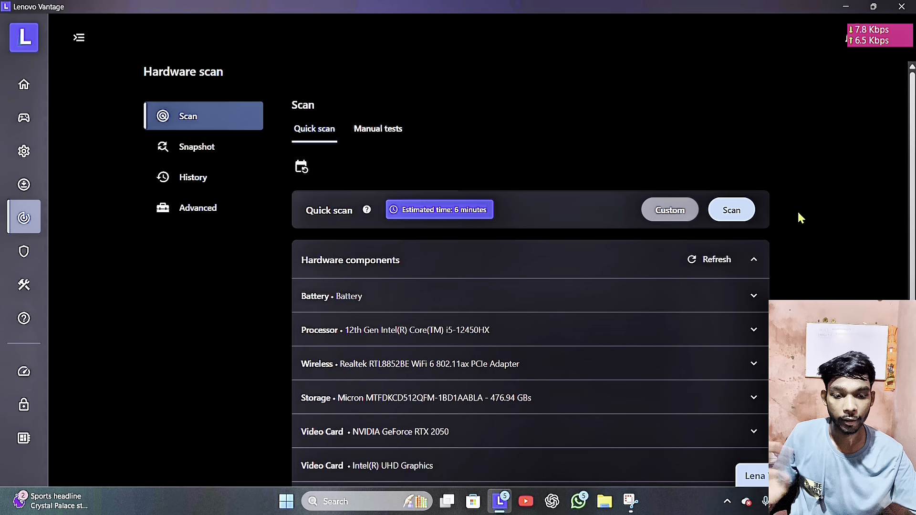
Step: Start a quick scan of the hardware, follow the progress of the component tests, and cancel the scan
{"action": "left_click", "coordinate": [726, 213]}
{"action": "scroll", "coordinate": [505, 243], "scroll_direction": "down", "scroll_amount": 6}
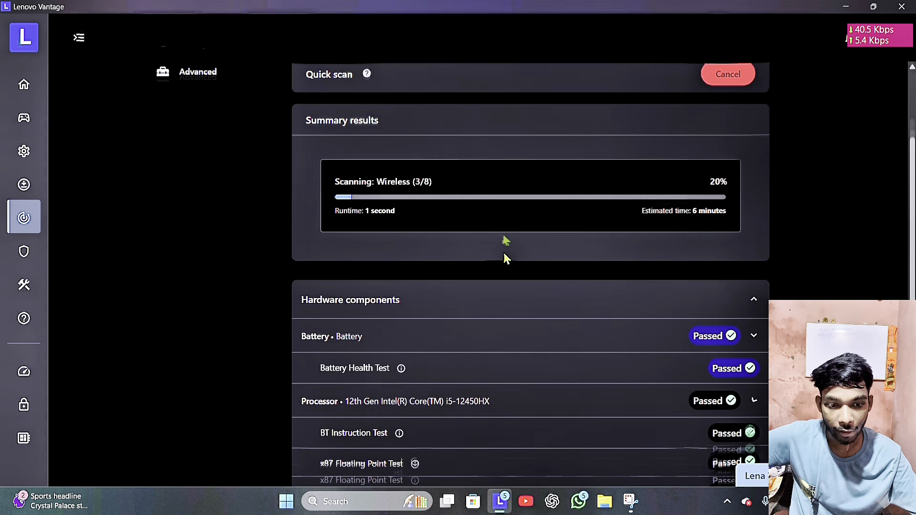
{"action": "scroll", "coordinate": [630, 327], "scroll_direction": "down", "scroll_amount": 2}
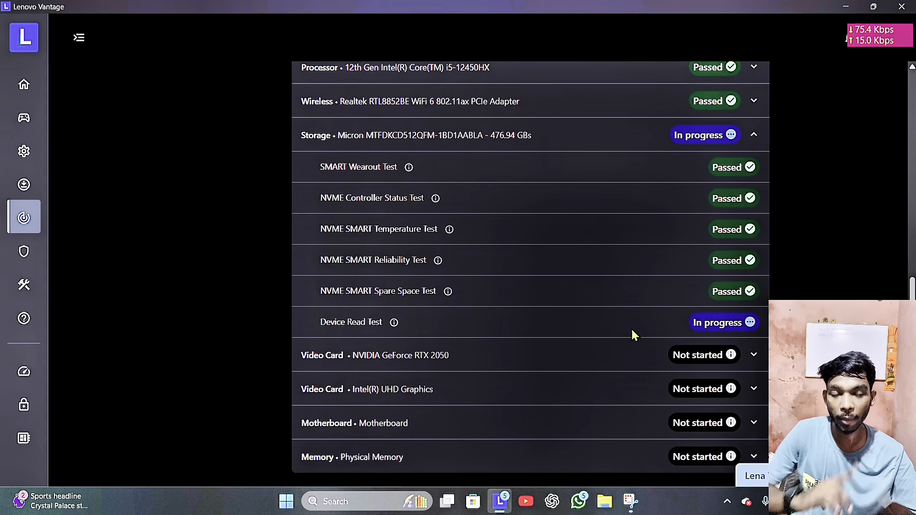
{"action": "scroll", "coordinate": [630, 327], "scroll_direction": "up", "scroll_amount": 8}
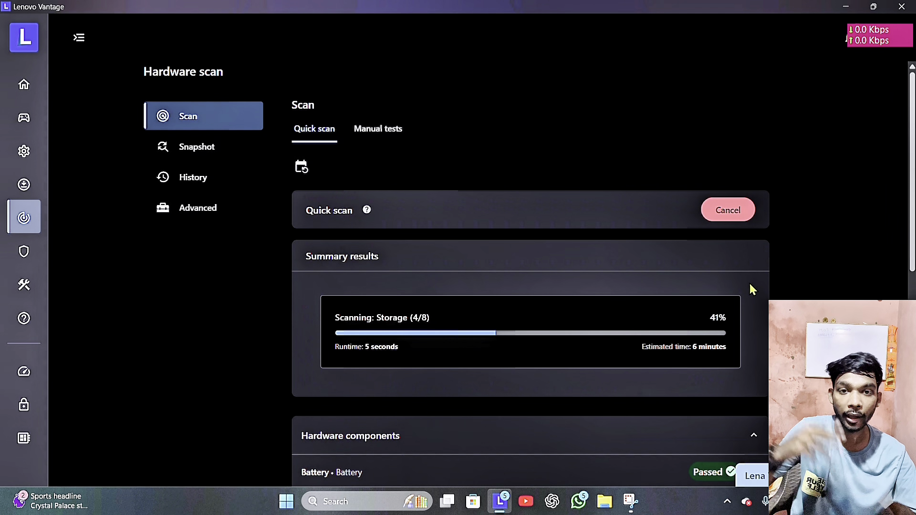
{"action": "left_click", "coordinate": [726, 213]}
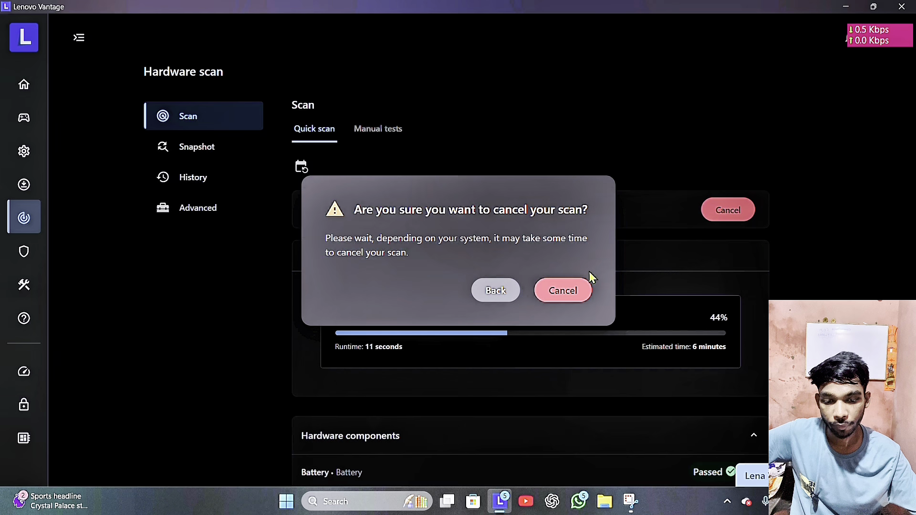
{"action": "left_click", "coordinate": [569, 291]}
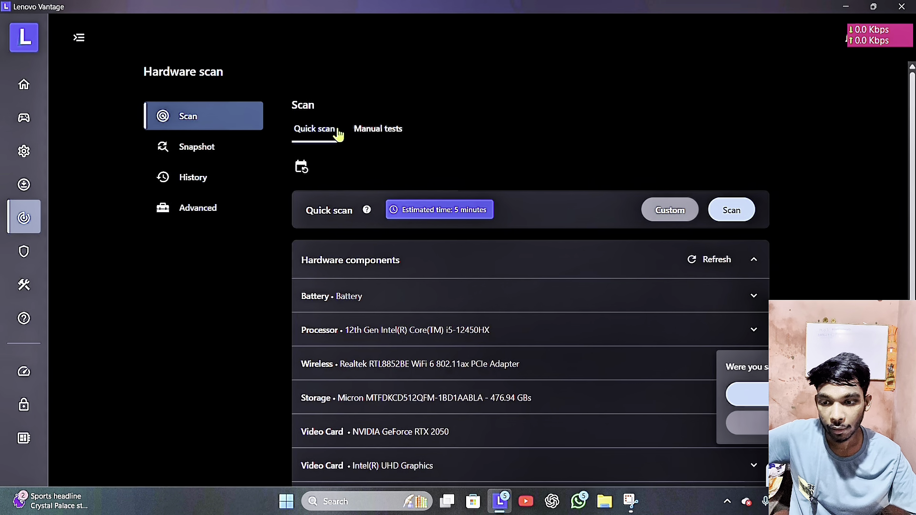
Step: Check the hardware scan History, and return to the Scan page to look over the components list
{"action": "left_click", "coordinate": [193, 178]}
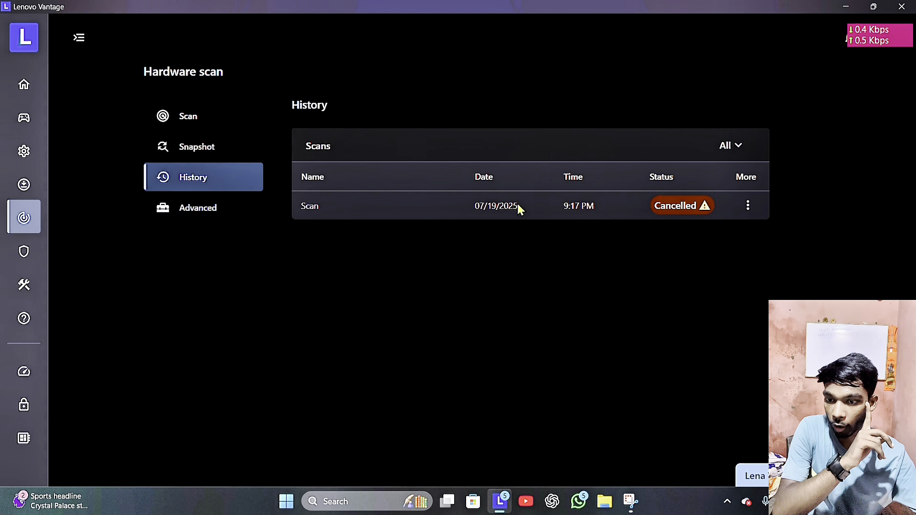
{"action": "left_click", "coordinate": [185, 116]}
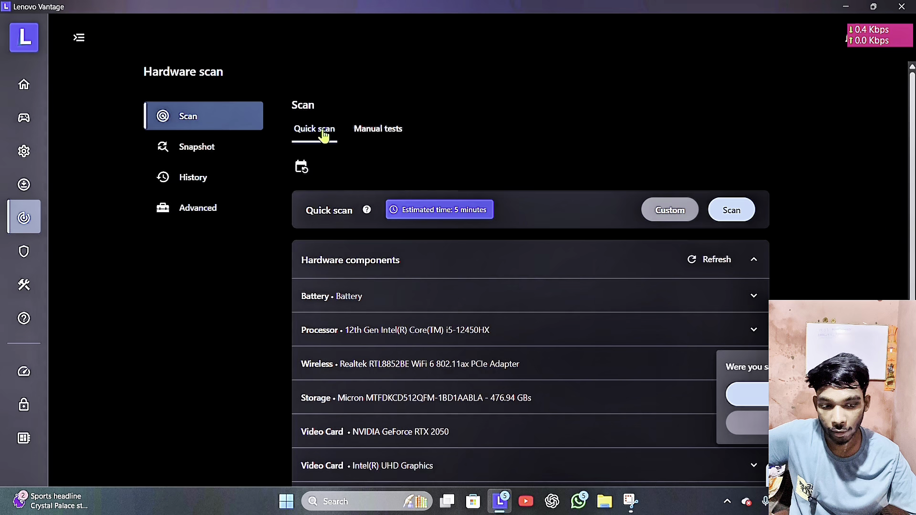
{"action": "scroll", "coordinate": [482, 126], "scroll_direction": "down", "scroll_amount": 2}
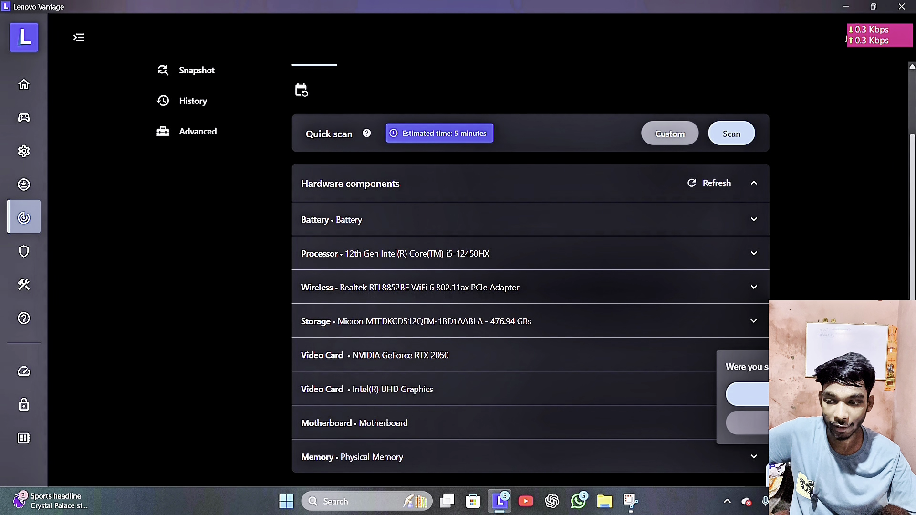
Step: Review the evaluated security features in Security Advisor, and view the tools offered under Utilities
{"action": "left_click", "coordinate": [25, 253]}
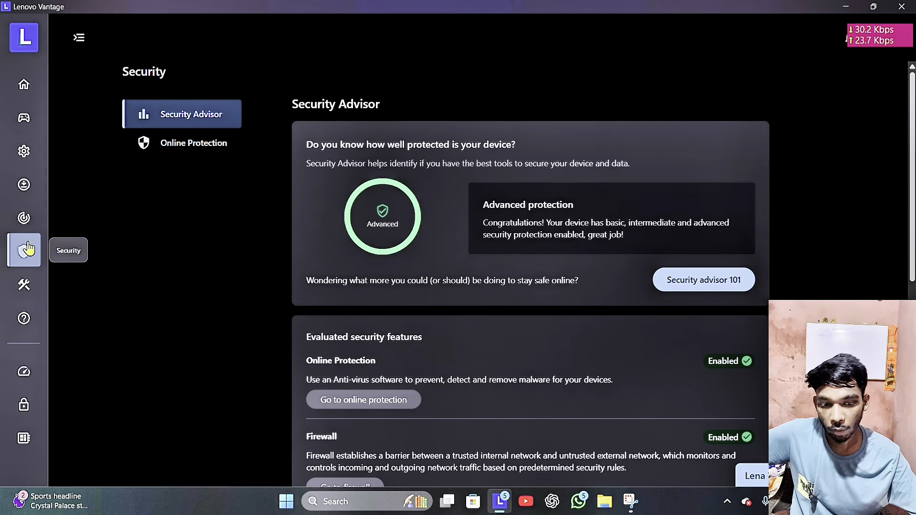
{"action": "scroll", "coordinate": [566, 270], "scroll_direction": "down", "scroll_amount": 10}
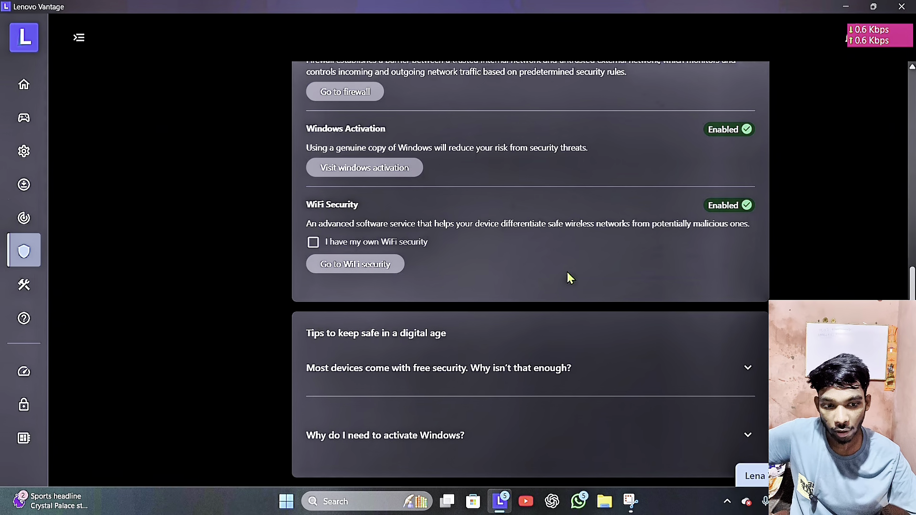
{"action": "scroll", "coordinate": [566, 270], "scroll_direction": "up", "scroll_amount": 9}
{"action": "scroll", "coordinate": [566, 270], "scroll_direction": "down", "scroll_amount": 6}
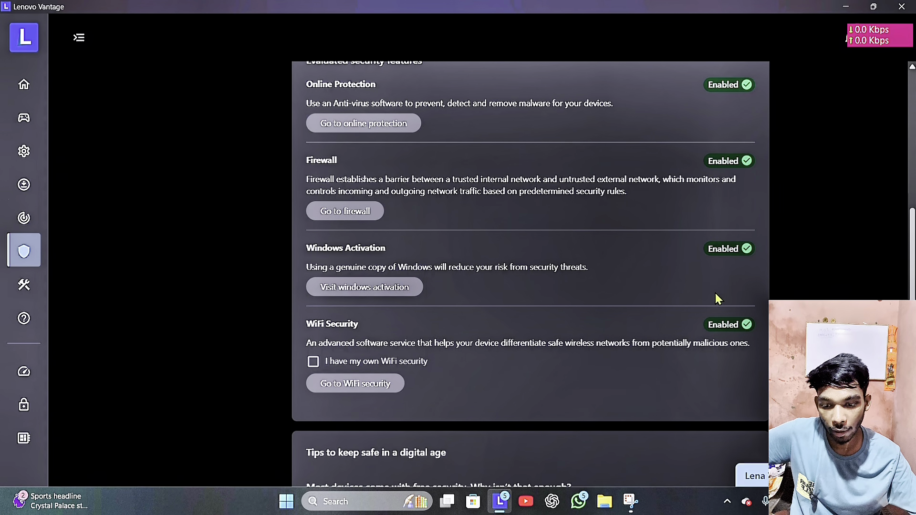
{"action": "scroll", "coordinate": [714, 241], "scroll_direction": "up", "scroll_amount": 5}
{"action": "scroll", "coordinate": [714, 241], "scroll_direction": "down", "scroll_amount": 5}
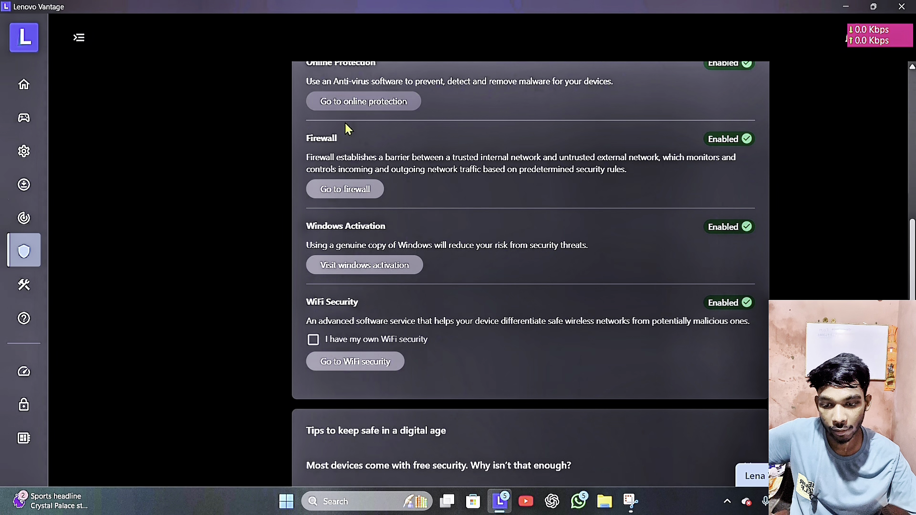
{"action": "scroll", "coordinate": [387, 152], "scroll_direction": "up", "scroll_amount": 3}
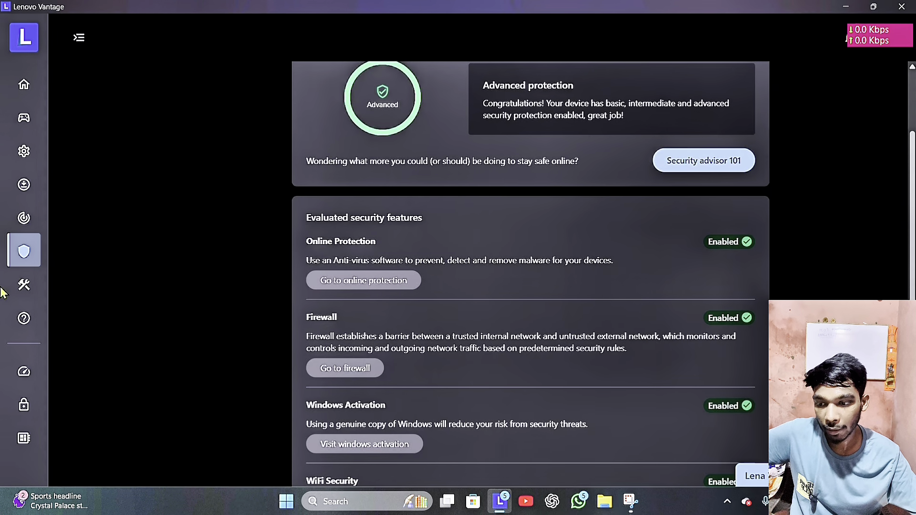
{"action": "left_click", "coordinate": [24, 291]}
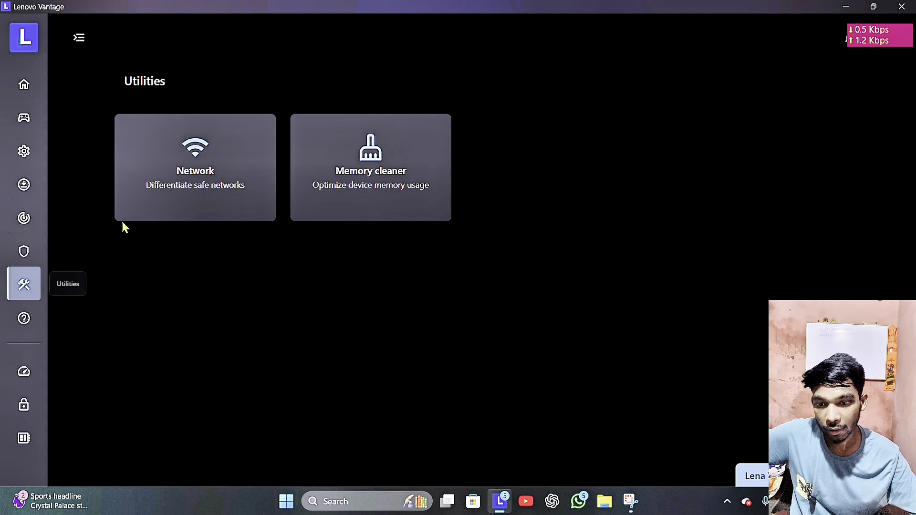
Step: Go to Support Services and review the Warranty Status, including the plan, contracted period and upgrade option
{"action": "left_click", "coordinate": [21, 319]}
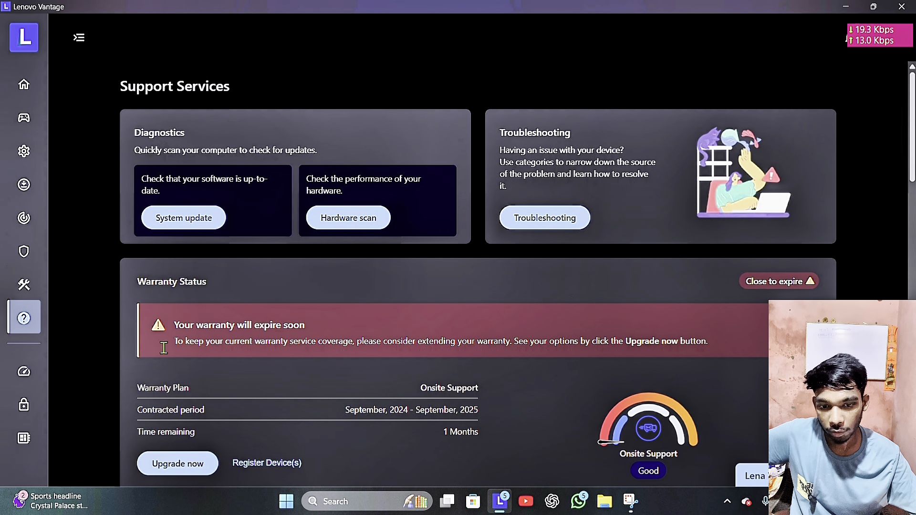
{"action": "scroll", "coordinate": [283, 306], "scroll_direction": "down", "scroll_amount": 5}
{"action": "scroll", "coordinate": [283, 305], "scroll_direction": "up", "scroll_amount": 5}
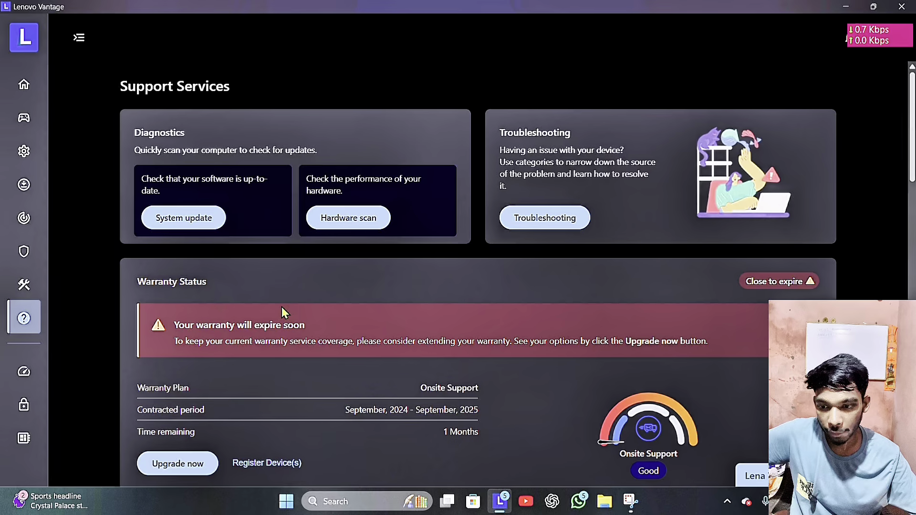
{"action": "scroll", "coordinate": [276, 315], "scroll_direction": "down", "scroll_amount": 8}
{"action": "scroll", "coordinate": [264, 327], "scroll_direction": "up", "scroll_amount": 3}
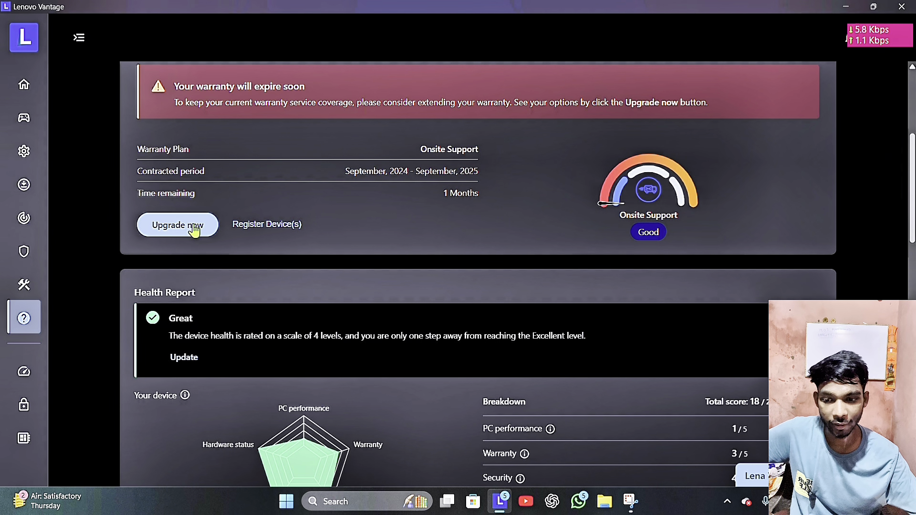
{"action": "scroll", "coordinate": [228, 200], "scroll_direction": "up", "scroll_amount": 2}
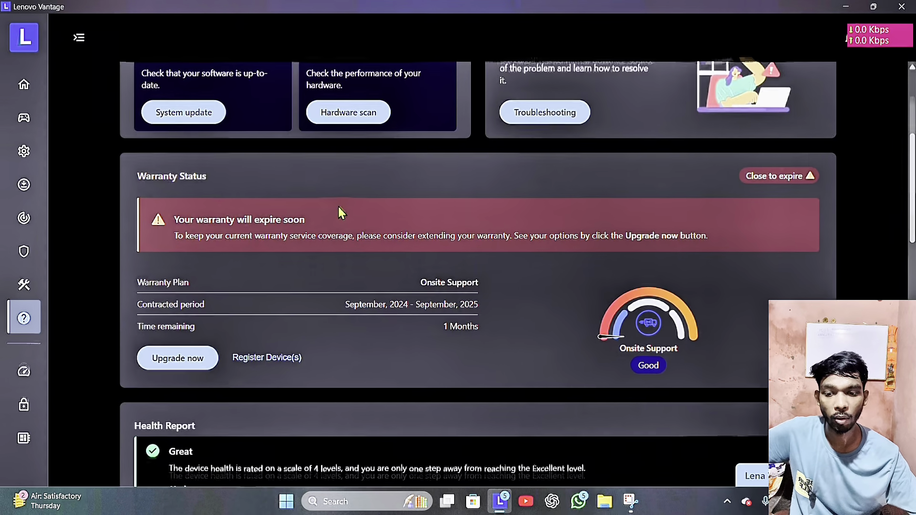
Step: Examine the device Health Report with its score breakdown, and the support options under Need Help
{"action": "scroll", "coordinate": [339, 207], "scroll_direction": "down", "scroll_amount": 2}
{"action": "scroll", "coordinate": [336, 216], "scroll_direction": "down", "scroll_amount": 4}
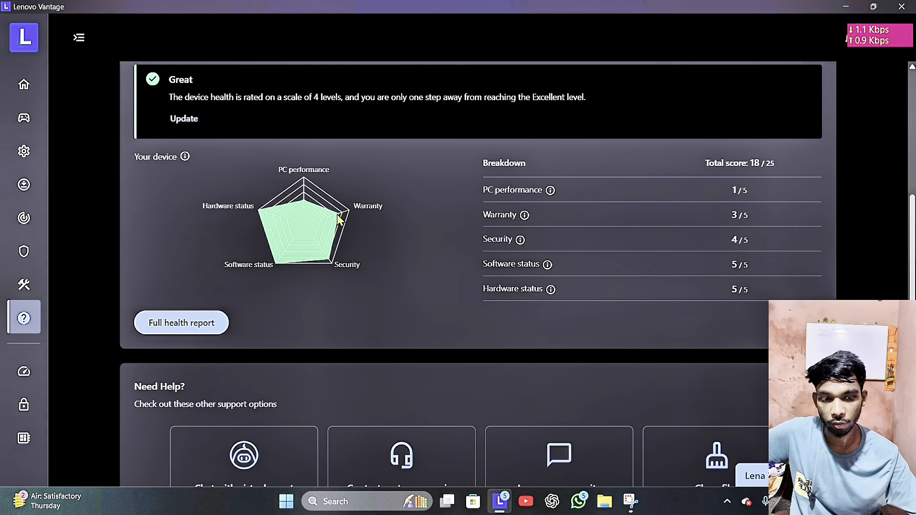
{"action": "scroll", "coordinate": [337, 216], "scroll_direction": "down", "scroll_amount": 4}
{"action": "scroll", "coordinate": [336, 216], "scroll_direction": "up", "scroll_amount": 3}
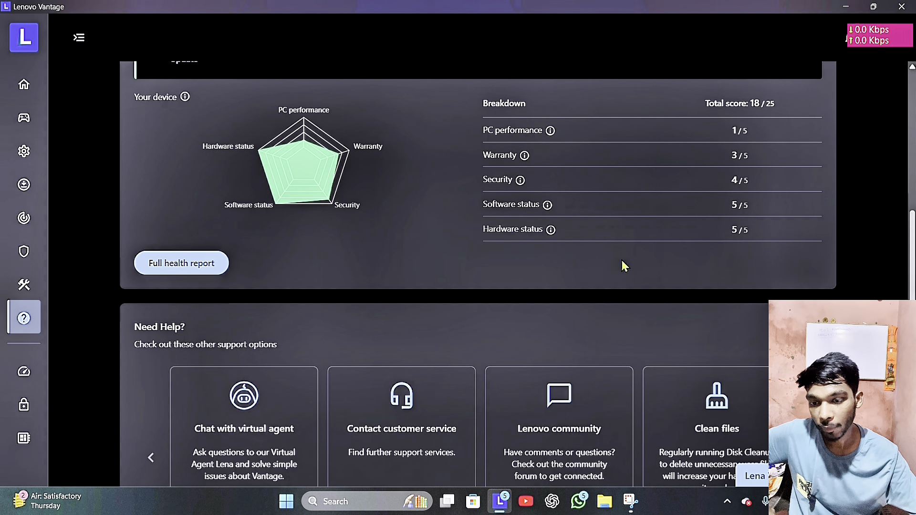
{"action": "scroll", "coordinate": [574, 252], "scroll_direction": "down", "scroll_amount": 4}
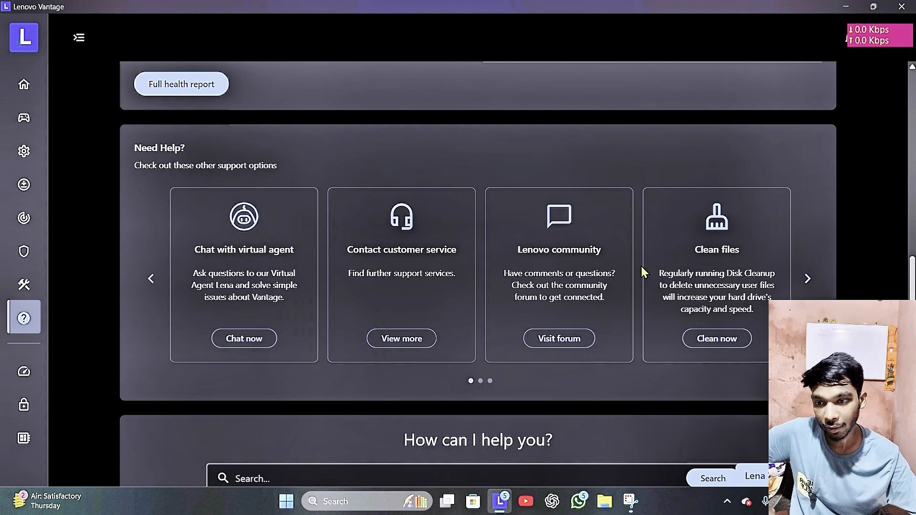
{"action": "scroll", "coordinate": [371, 260], "scroll_direction": "up", "scroll_amount": 12}
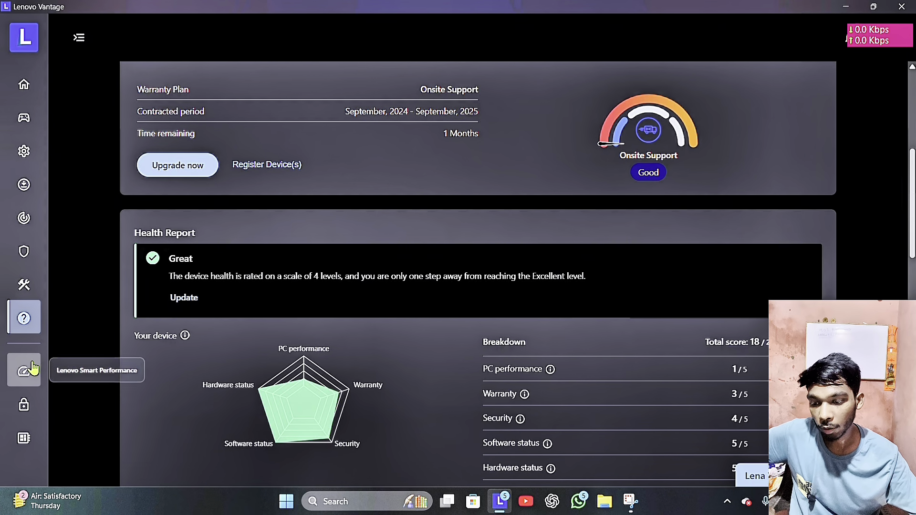
Step: Look over the PC Tune-up features of Lenovo Smart Performance, and the Find Parts search on the Parts page
{"action": "left_click", "coordinate": [25, 371]}
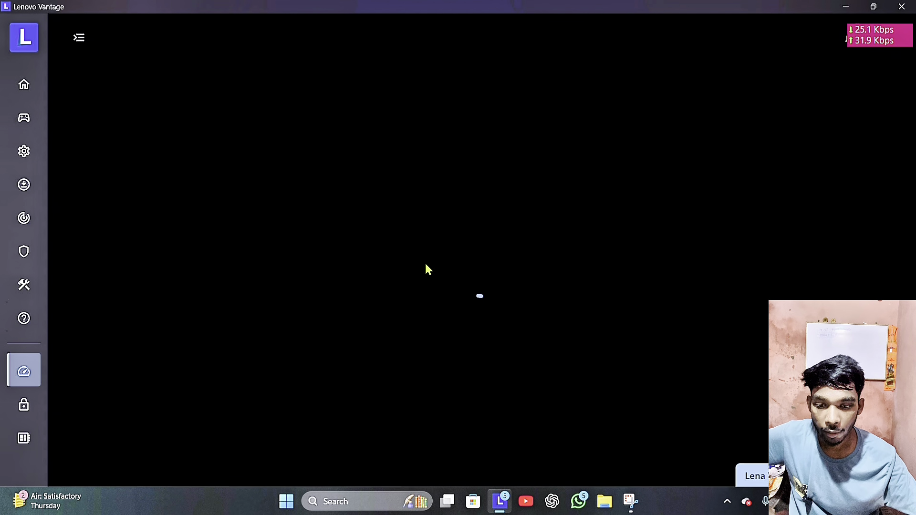
{"action": "scroll", "coordinate": [425, 261], "scroll_direction": "down", "scroll_amount": 10}
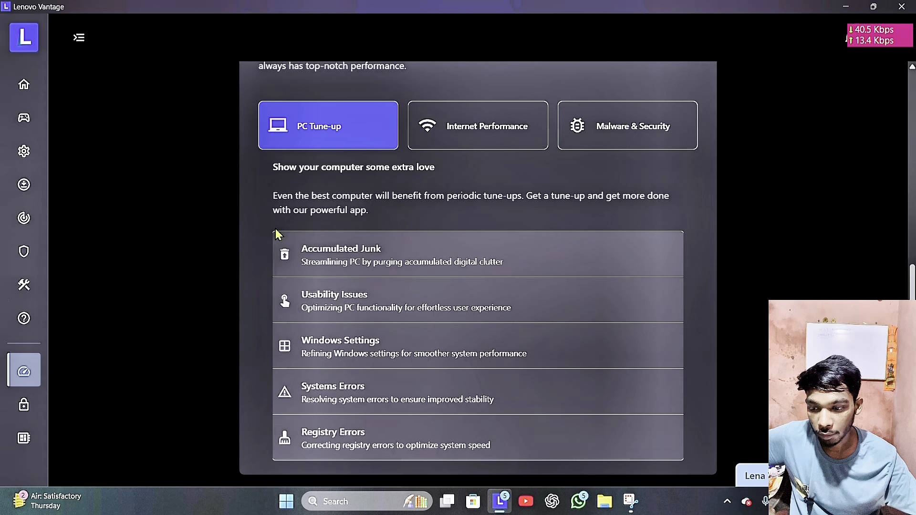
{"action": "left_click", "coordinate": [22, 409]}
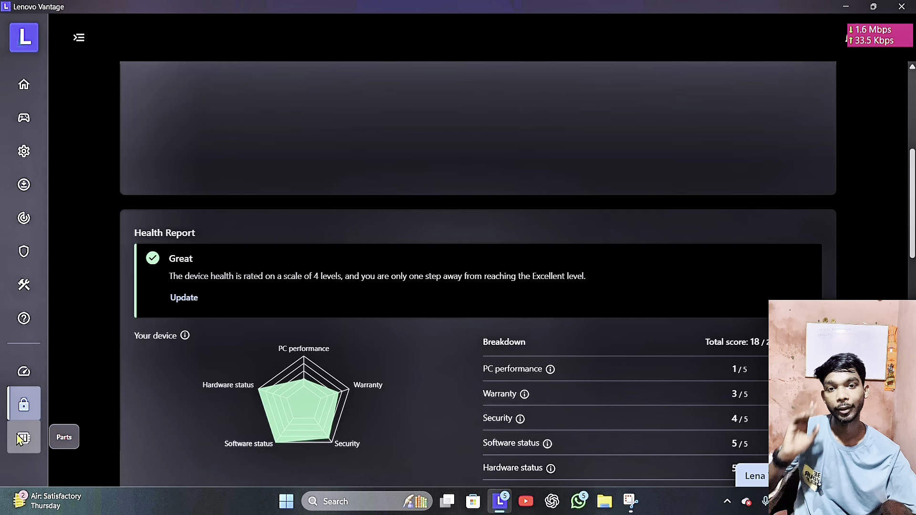
{"action": "left_click", "coordinate": [22, 437]}
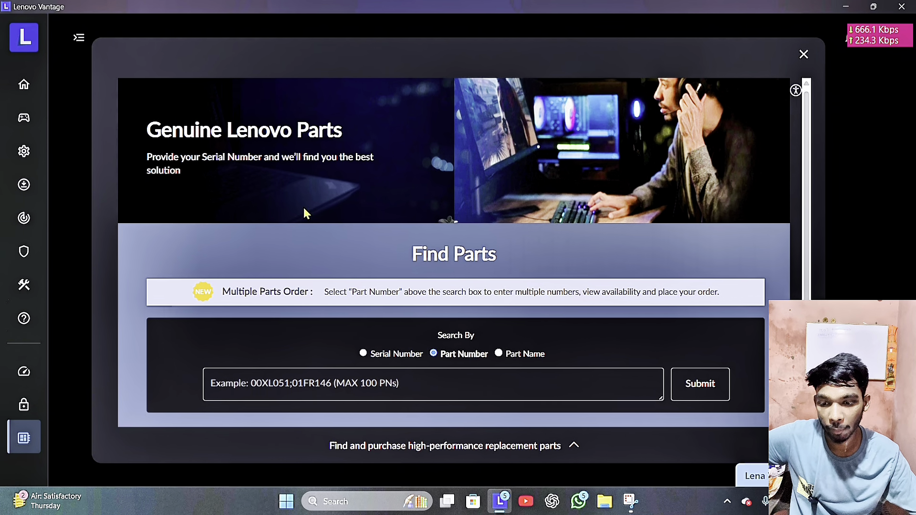
{"action": "scroll", "coordinate": [300, 215], "scroll_direction": "down", "scroll_amount": 3}
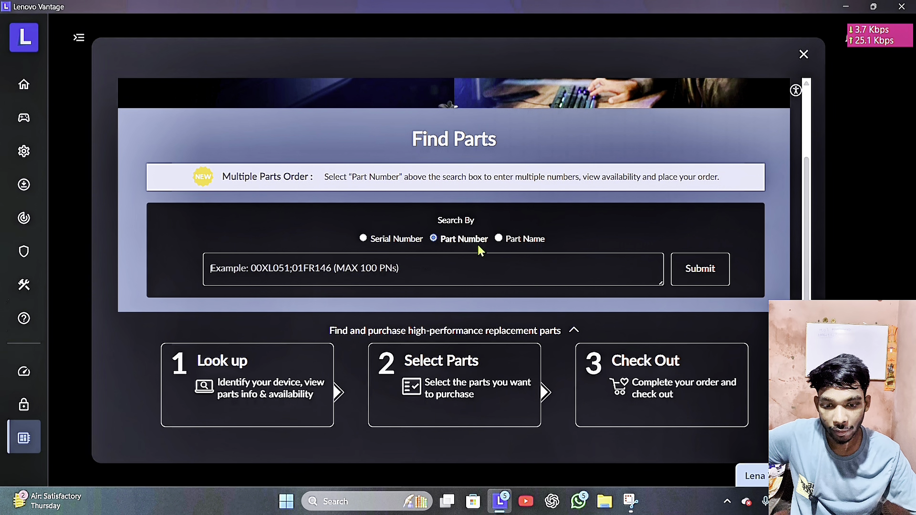
Step: Search the Lenovo parts catalogue by Part Name for "adapter"
{"action": "left_click", "coordinate": [499, 238]}
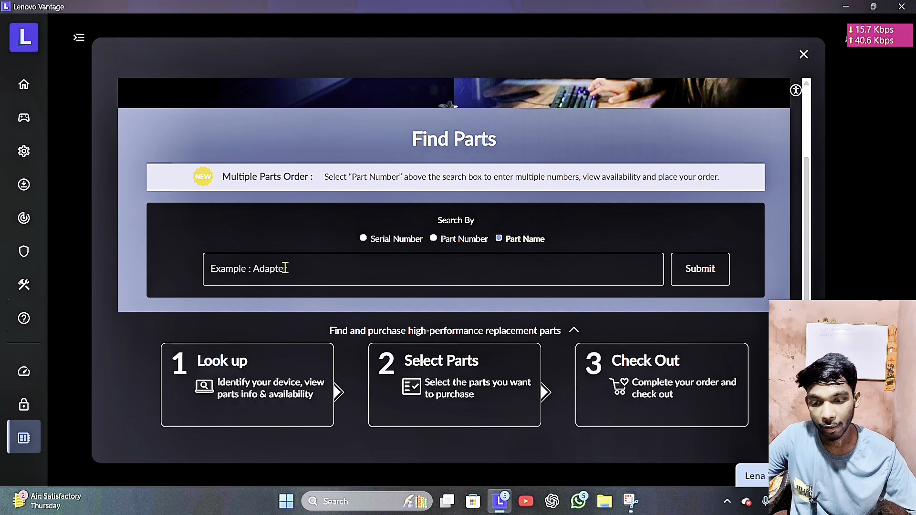
{"action": "type", "text": "adapter"}
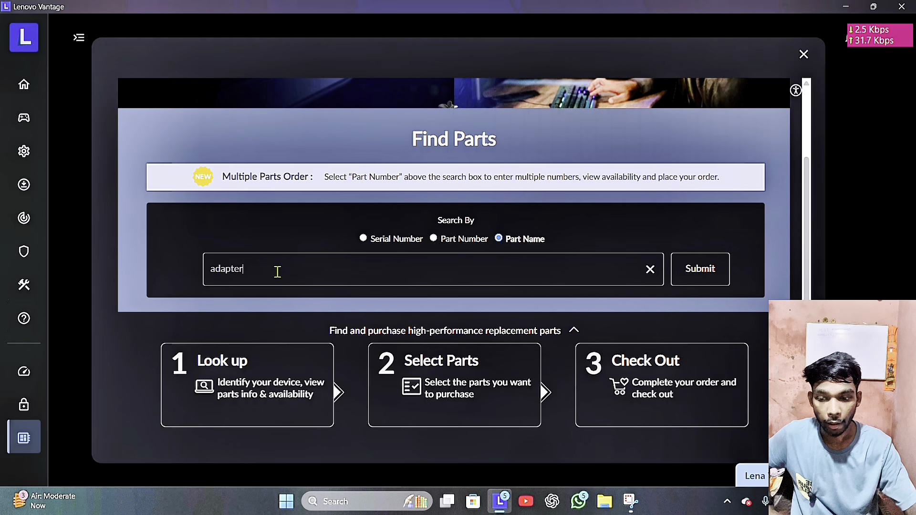
{"action": "key", "text": "Return"}
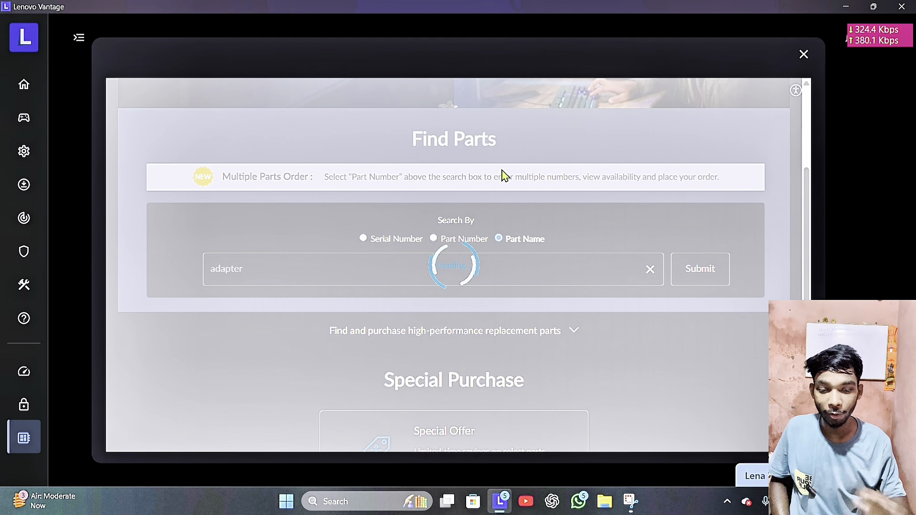
Step: Check the substitutes and compatibility of the USB-C to Ethernet Adapter, and browse the other adapters in the parts results
{"action": "scroll", "coordinate": [424, 248], "scroll_direction": "down", "scroll_amount": 4}
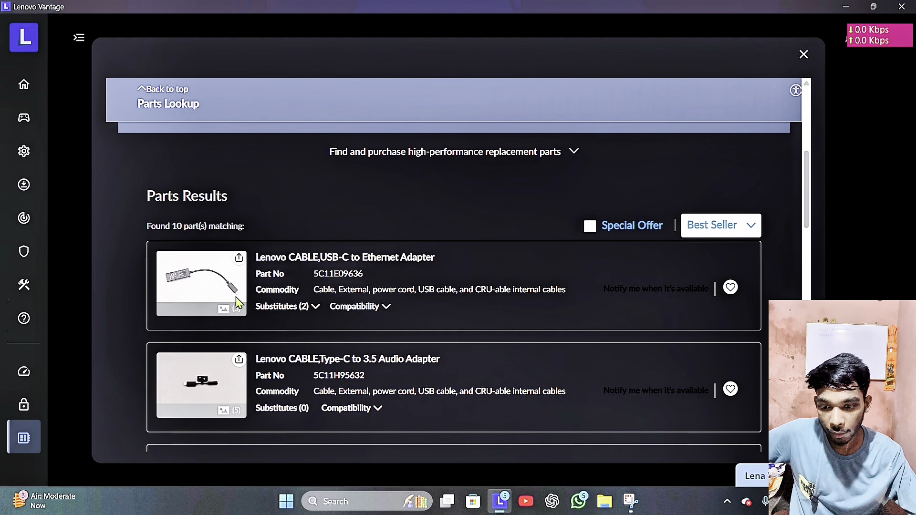
{"action": "left_click", "coordinate": [318, 307]}
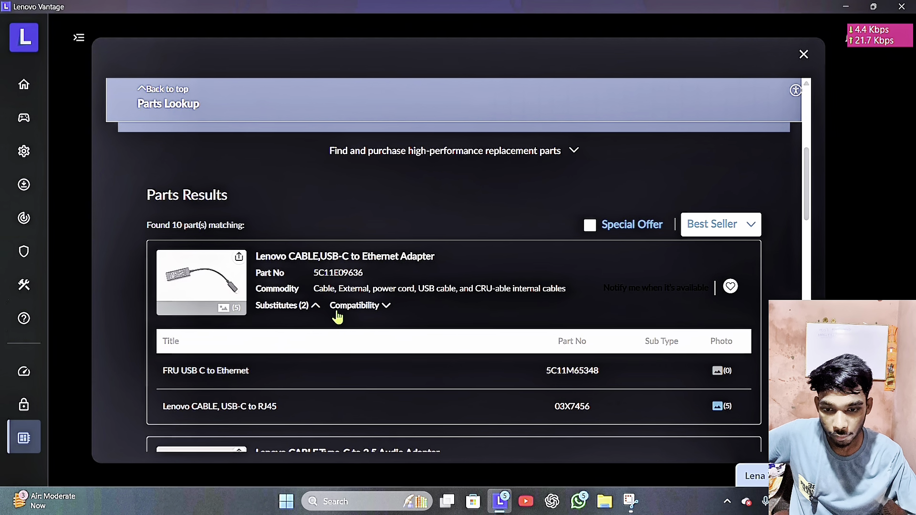
{"action": "scroll", "coordinate": [334, 309], "scroll_direction": "down", "scroll_amount": 1}
{"action": "left_click", "coordinate": [379, 248]}
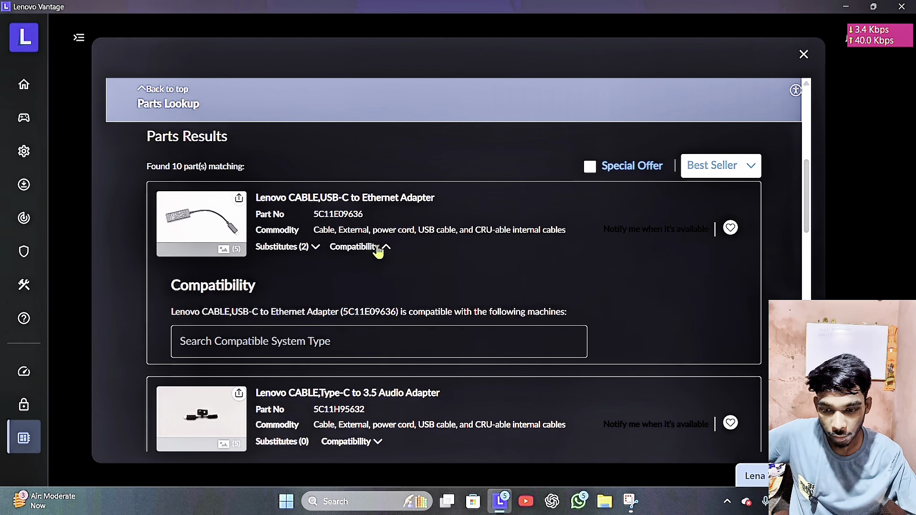
{"action": "scroll", "coordinate": [383, 253], "scroll_direction": "down", "scroll_amount": 2}
{"action": "scroll", "coordinate": [383, 253], "scroll_direction": "down", "scroll_amount": 10}
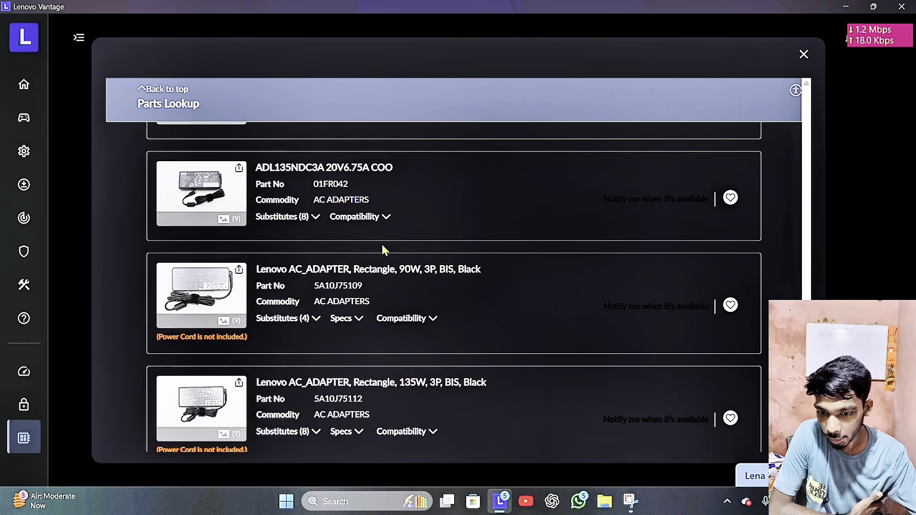
Step: Examine which machines are compatible with the Type-C to 3.5 Audio Adapter, and compare it with the neighbouring parts
{"action": "scroll", "coordinate": [383, 248], "scroll_direction": "up", "scroll_amount": 5}
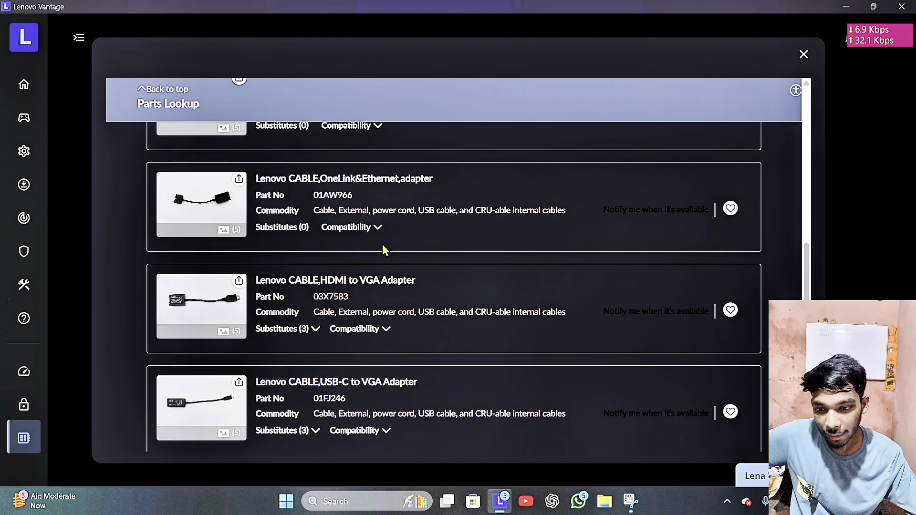
{"action": "scroll", "coordinate": [382, 244], "scroll_direction": "up", "scroll_amount": 5}
{"action": "scroll", "coordinate": [377, 245], "scroll_direction": "down", "scroll_amount": 1}
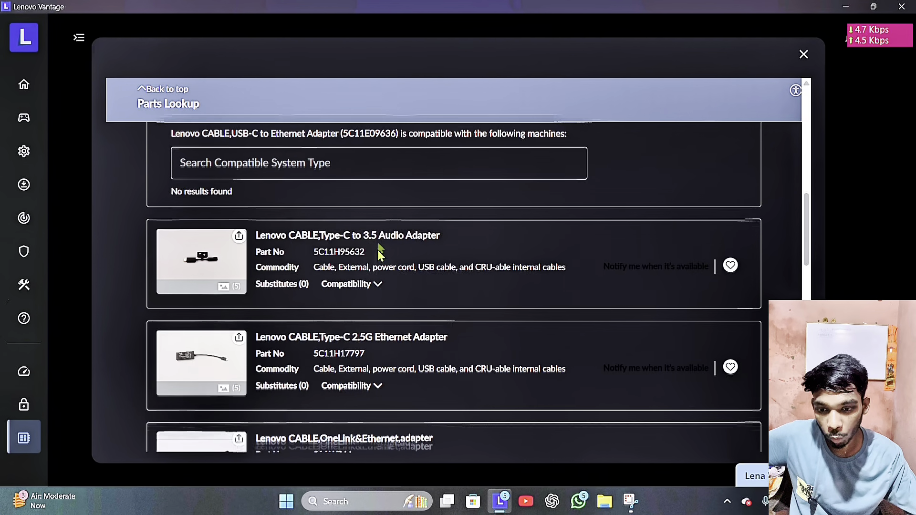
{"action": "left_click", "coordinate": [376, 267]}
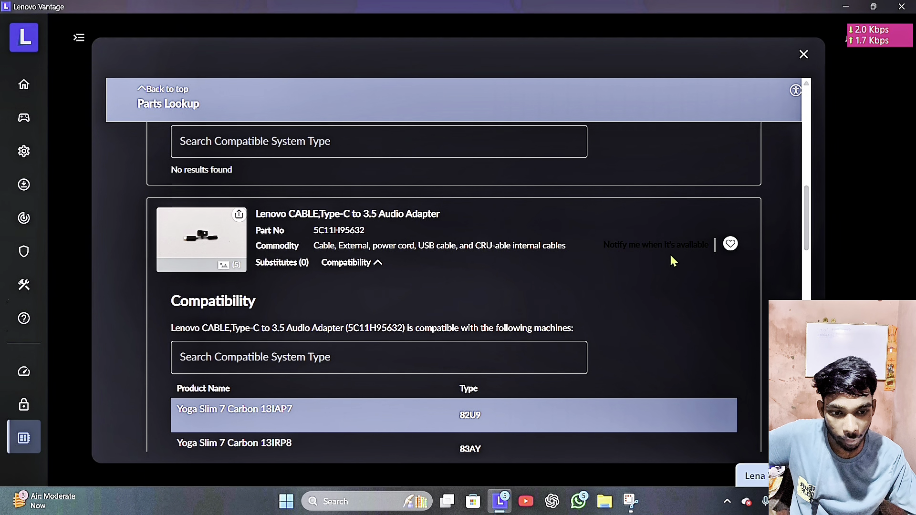
{"action": "scroll", "coordinate": [685, 251], "scroll_direction": "down", "scroll_amount": 15}
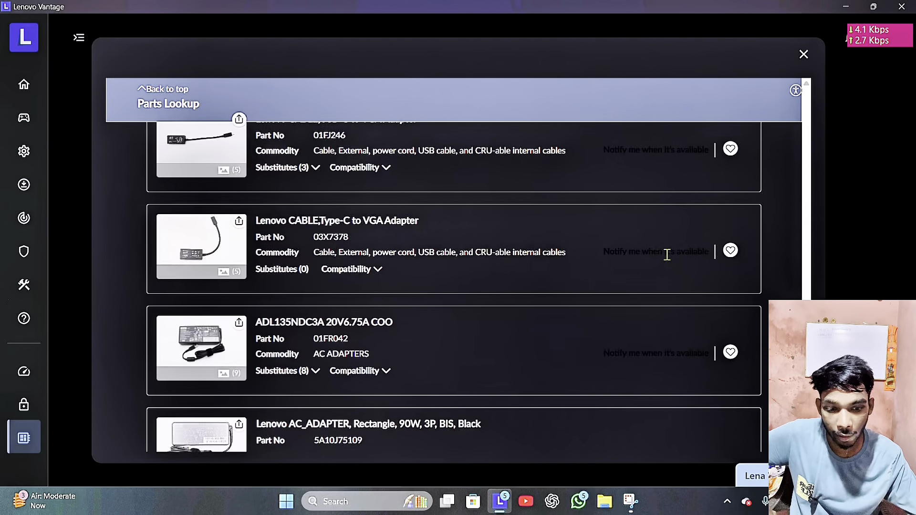
{"action": "scroll", "coordinate": [667, 258], "scroll_direction": "up", "scroll_amount": 15}
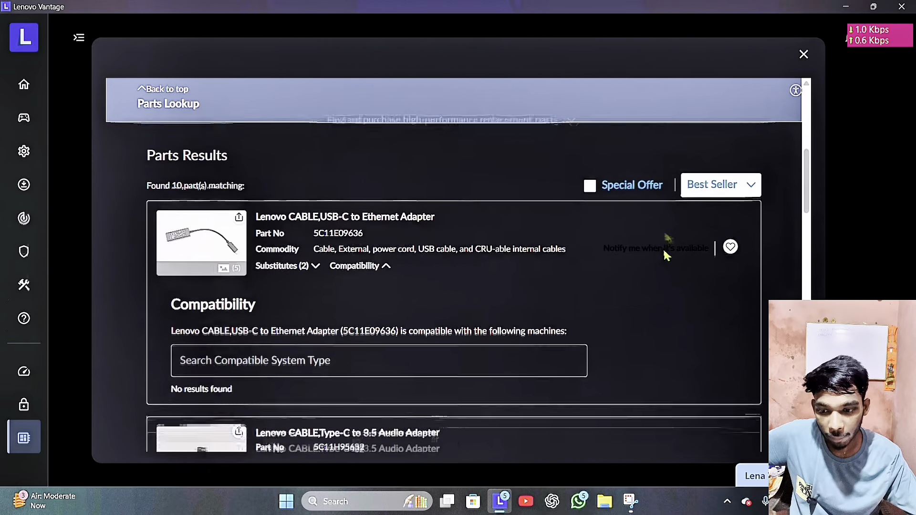
{"action": "scroll", "coordinate": [666, 252], "scroll_direction": "up", "scroll_amount": 2}
{"action": "scroll", "coordinate": [665, 251], "scroll_direction": "down", "scroll_amount": 5}
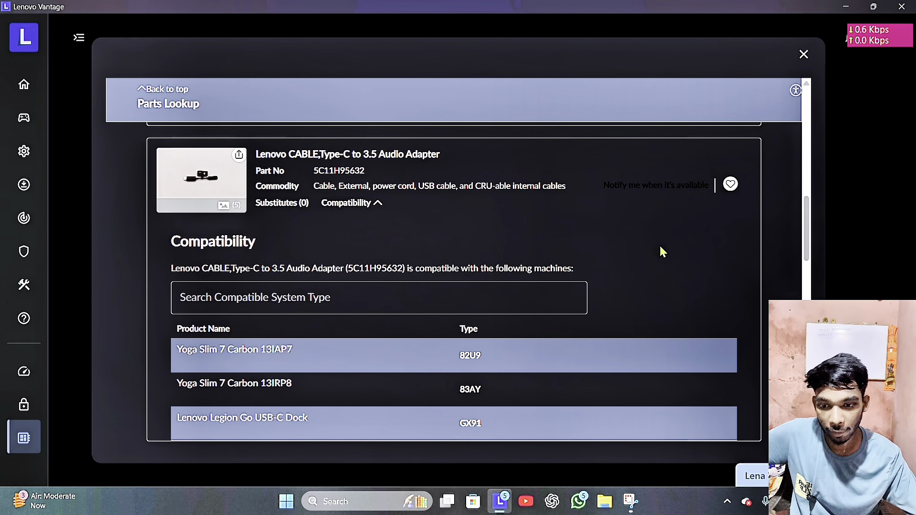
{"action": "scroll", "coordinate": [611, 258], "scroll_direction": "up", "scroll_amount": 5}
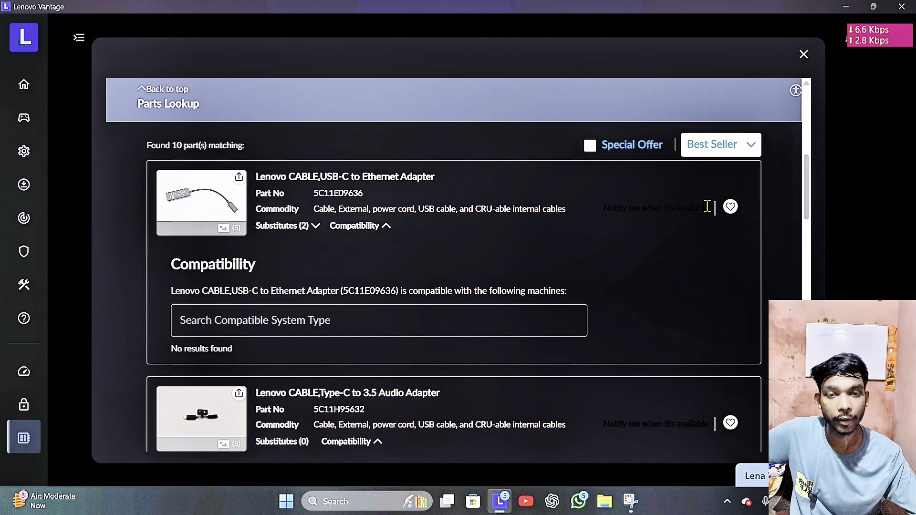
Step: Highlight the "Notify me when it's available" text of the USB-C to Ethernet Adapter
{"action": "mouse_move", "coordinate": [707, 206]}
{"action": "left_mouse_down"}
{"action": "mouse_move", "coordinate": [590, 218]}
{"action": "mouse_move", "coordinate": [629, 207]}
{"action": "mouse_move", "coordinate": [713, 208]}
{"action": "left_mouse_up"}
{"action": "left_click", "coordinate": [597, 212]}
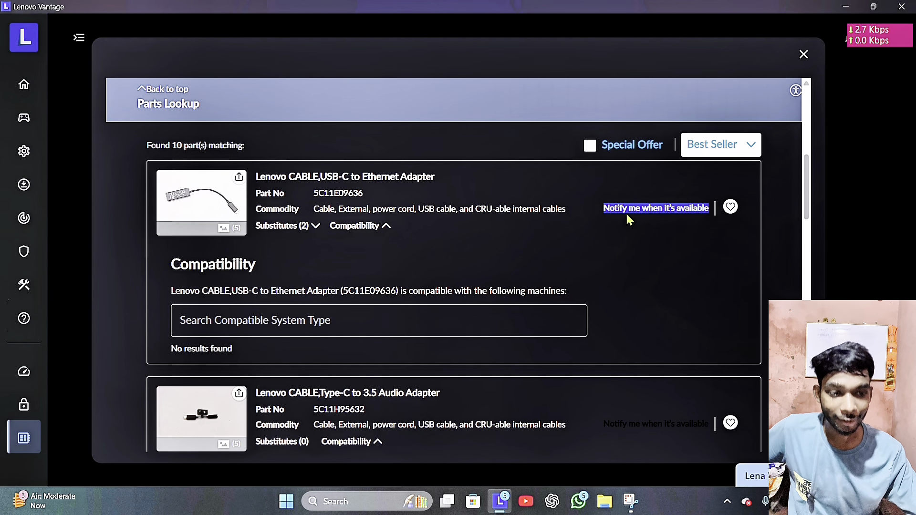
{"action": "scroll", "coordinate": [626, 216], "scroll_direction": "up", "scroll_amount": 7}
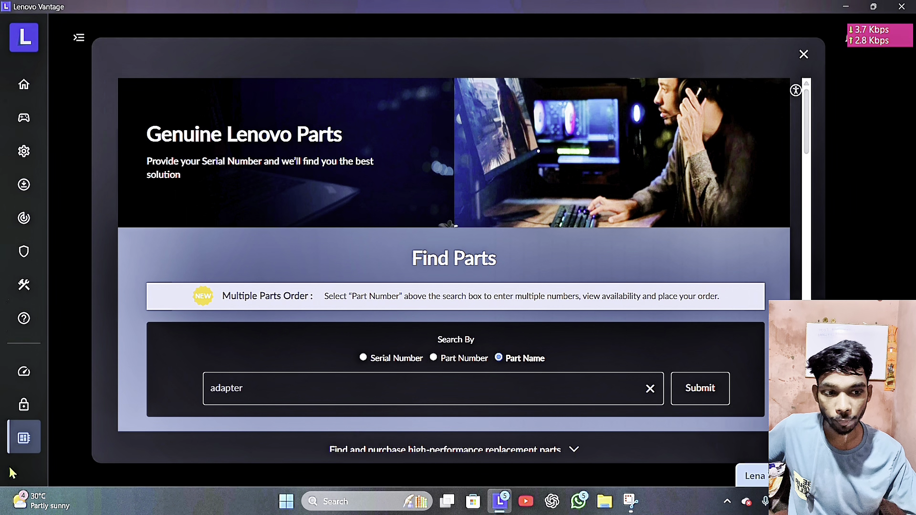
Step: Leave Parts Lookup for the Home page and close Lenovo Vantage
{"action": "left_click", "coordinate": [803, 54]}
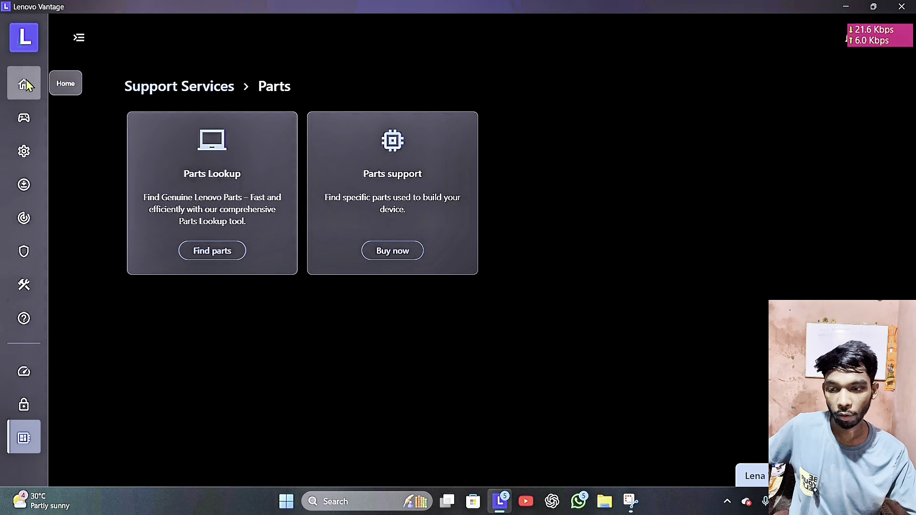
{"action": "left_click", "coordinate": [23, 85]}
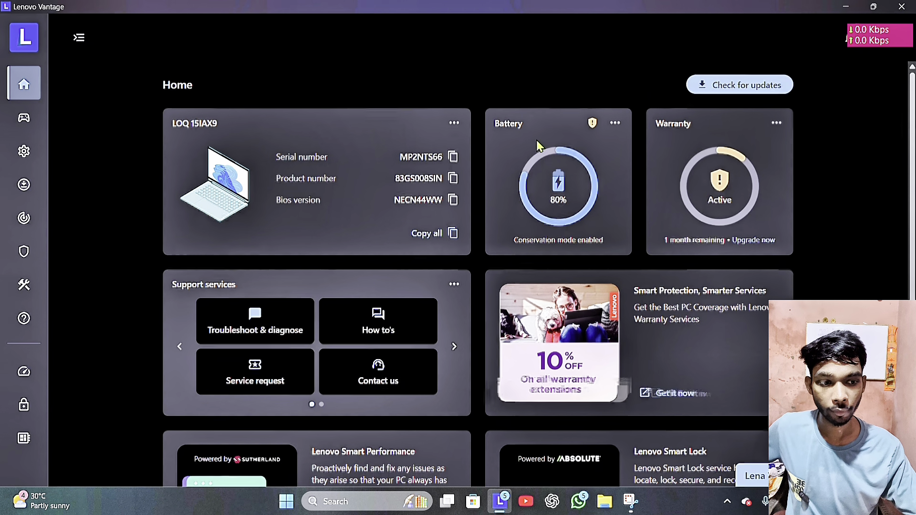
{"action": "scroll", "coordinate": [539, 147], "scroll_direction": "down", "scroll_amount": 3}
{"action": "left_click", "coordinate": [901, 7]}
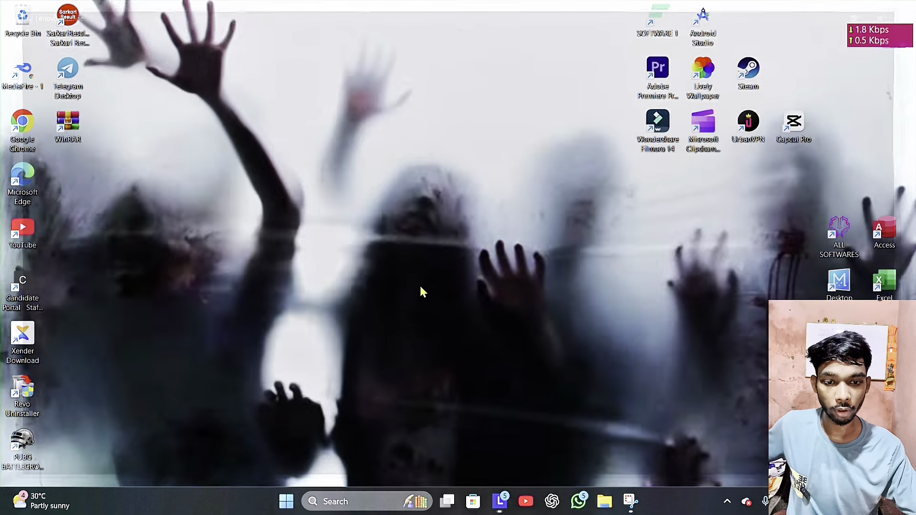